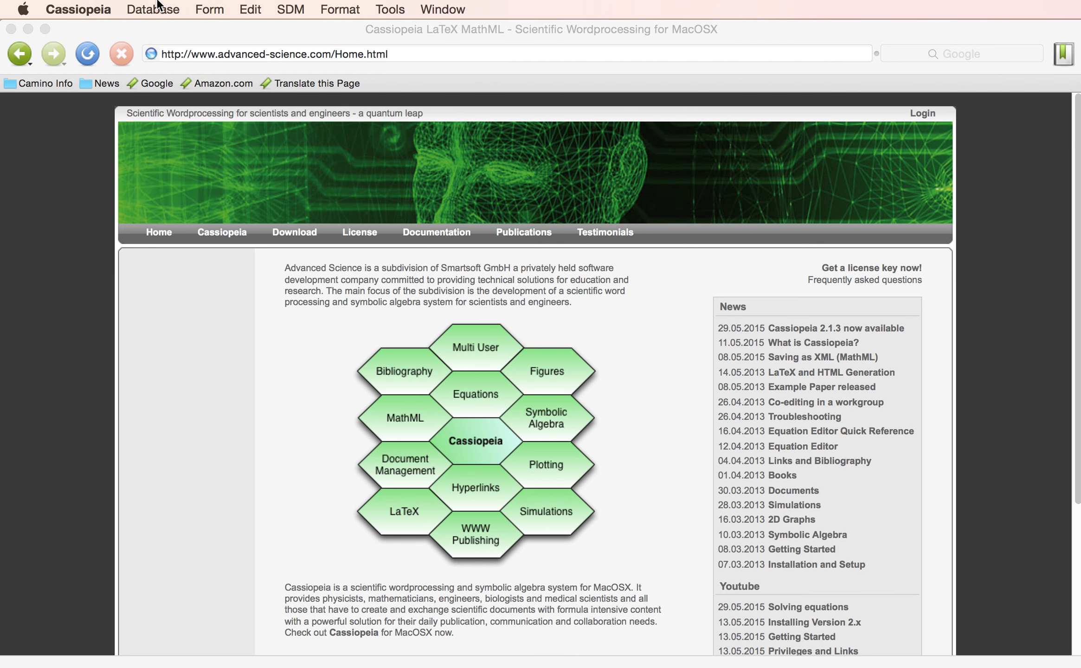
Step: Log on to the Cassiopeia database with the prefilled connection settings
left_click(155, 9)
left_click(158, 30)
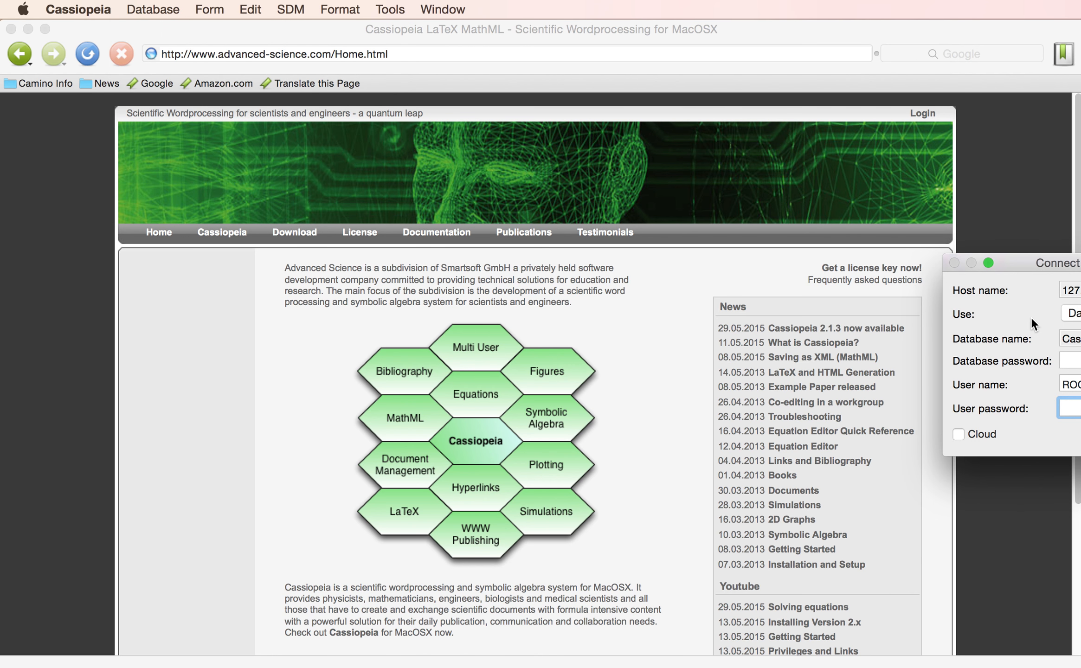
left_click_drag(1032, 264, 607, 223)
left_click(761, 393)
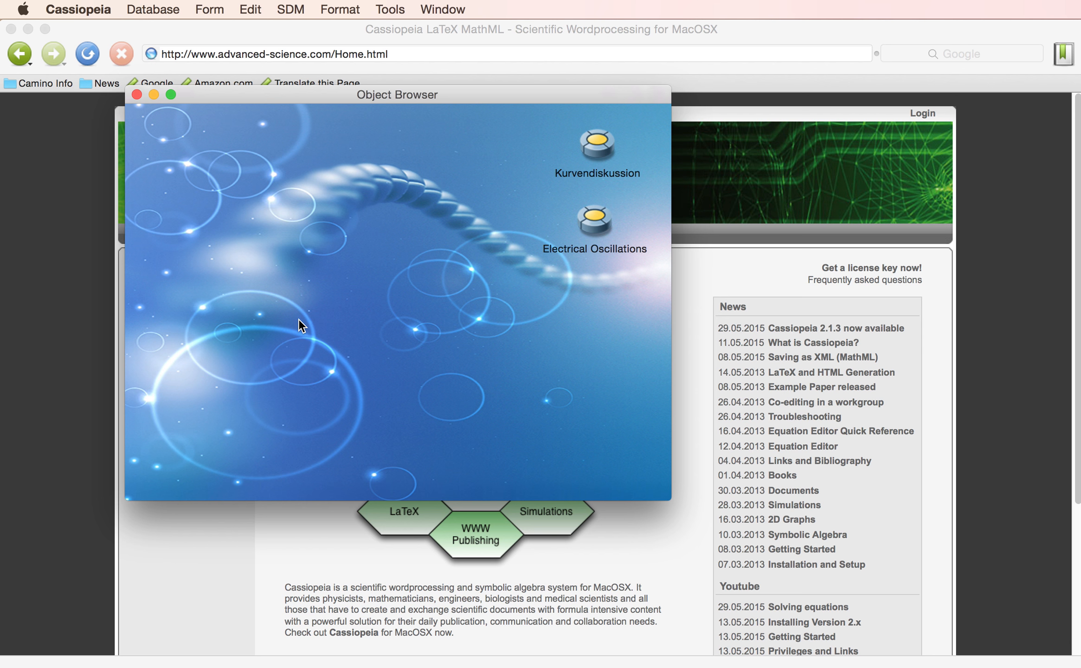
Step: Create a new document titled "Cassiopeia - Getting Started"
left_click(220, 5)
mouse_move(153, 10)
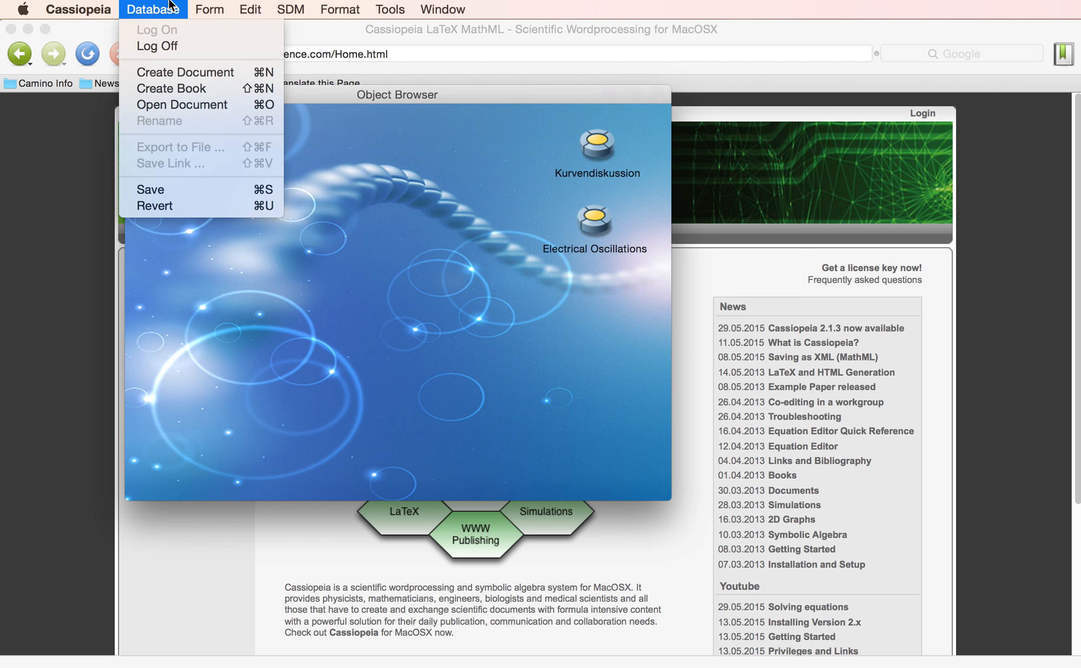
left_click(179, 77)
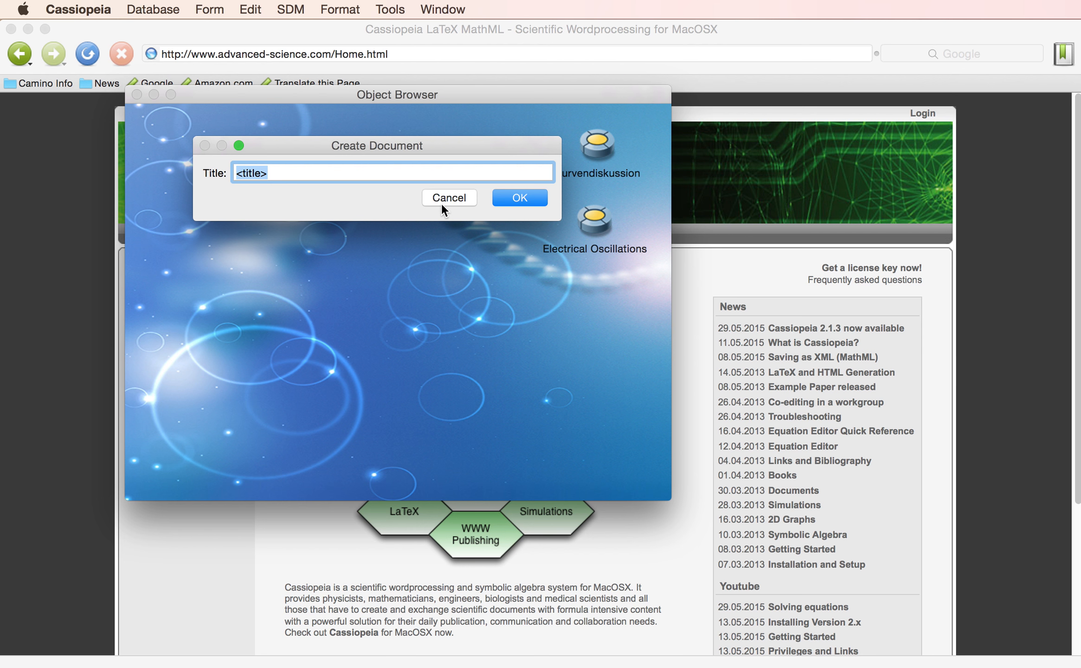
type("Cassiopeia - Gettin")
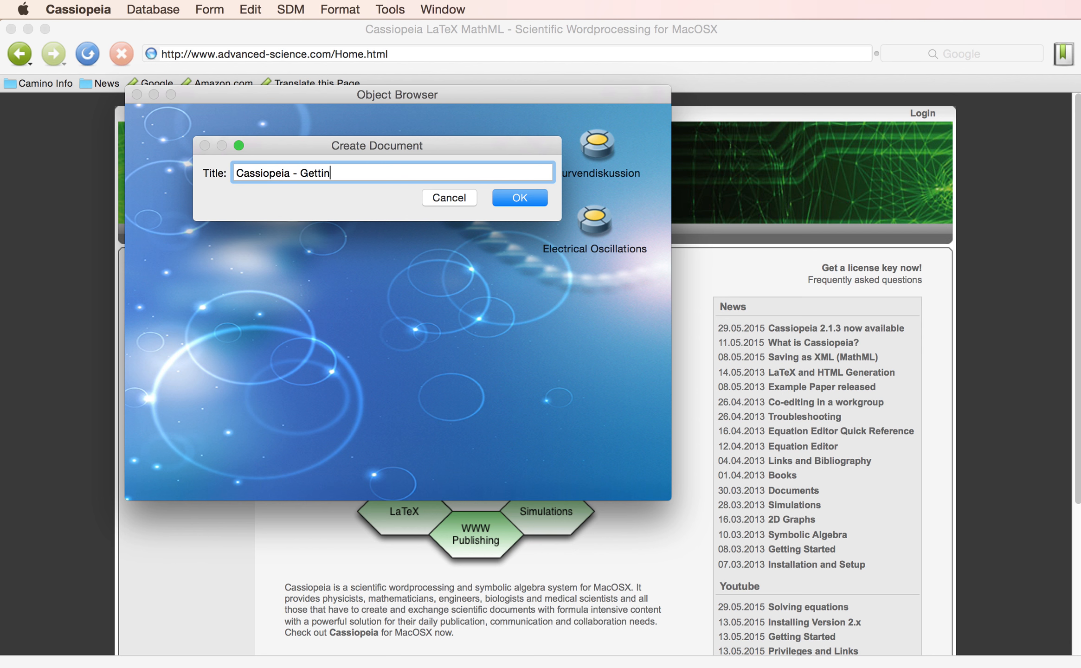
type("g Started")
key("Return")
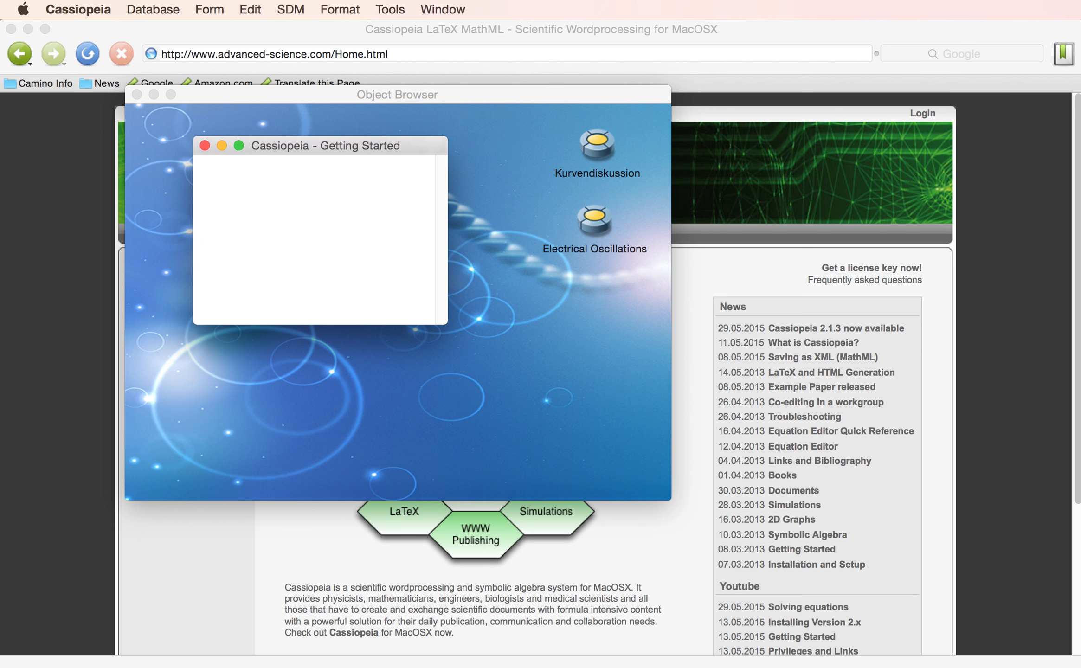
Step: Enlarge and reposition the new document's window, and fill it with the outline text copied from TextEdit
left_click_drag(444, 321, 677, 594)
left_click_drag(586, 152, 365, 113)
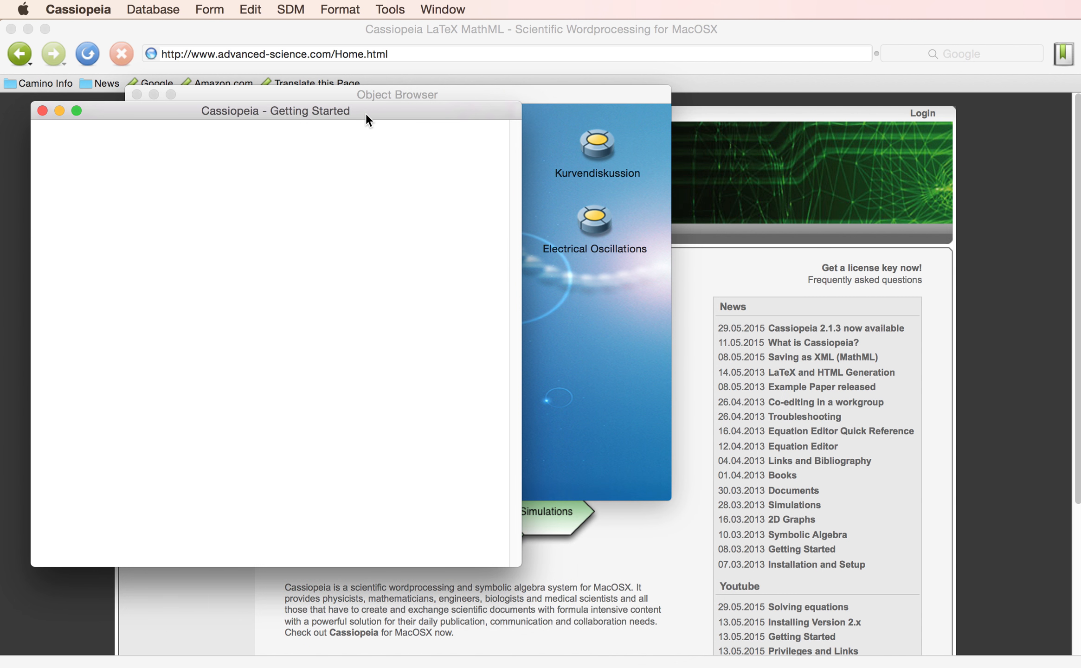
key("super+Tab")
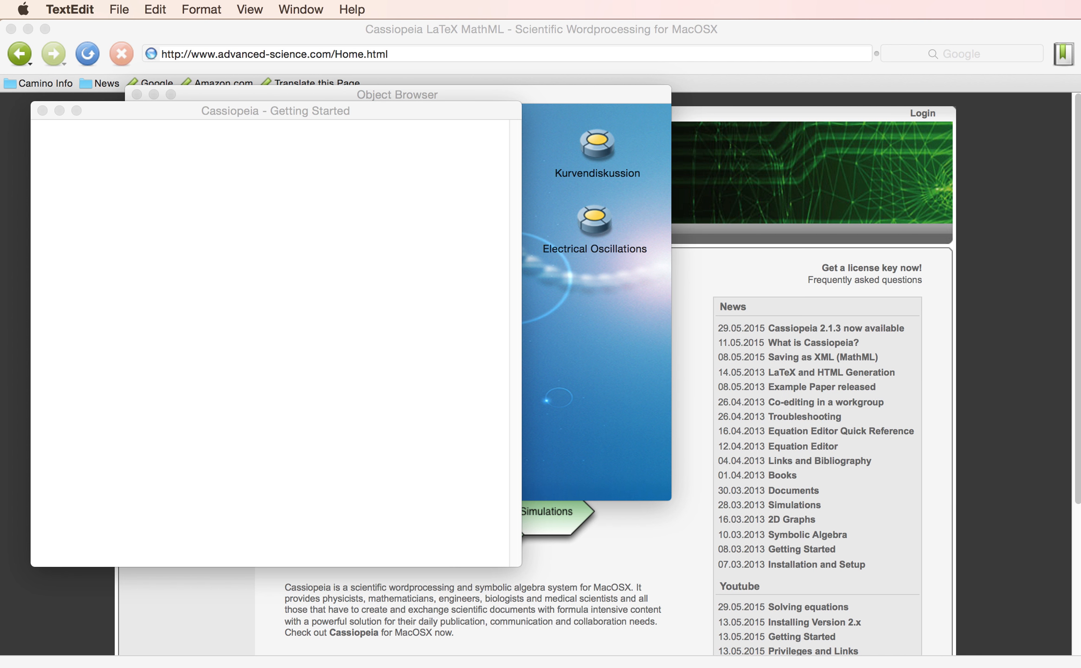
left_click(382, 284)
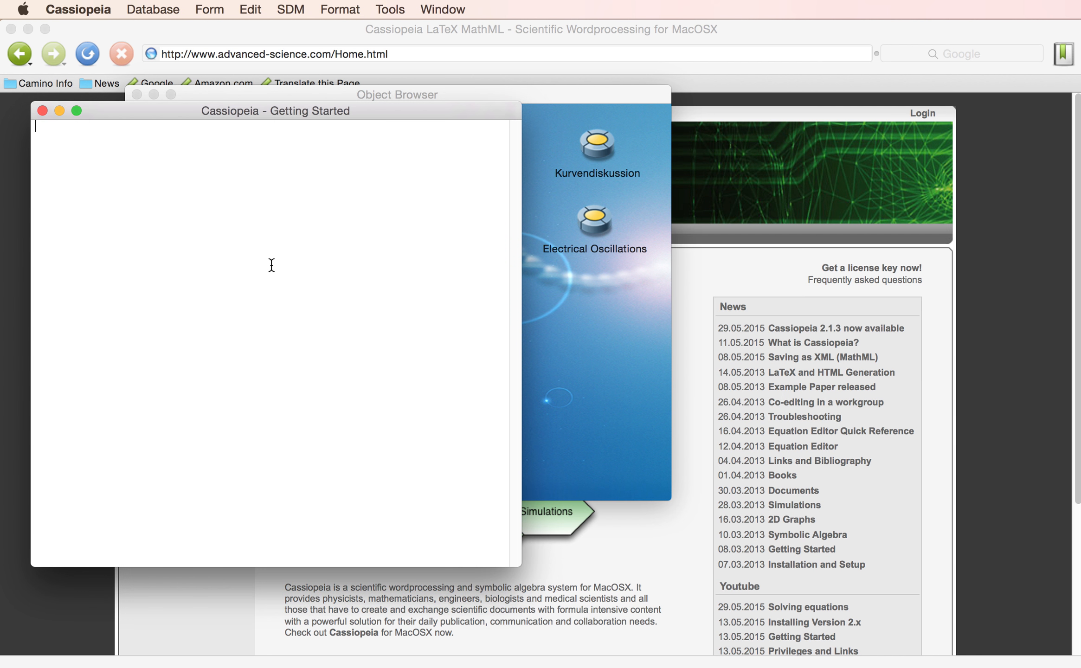
Step: Insert a blank line between each of the outline titles from "Sections" down to "Links"
key("Up")
key("Up")
key("Up")
key("Up")
key("Up")
key("Up")
key("Up")
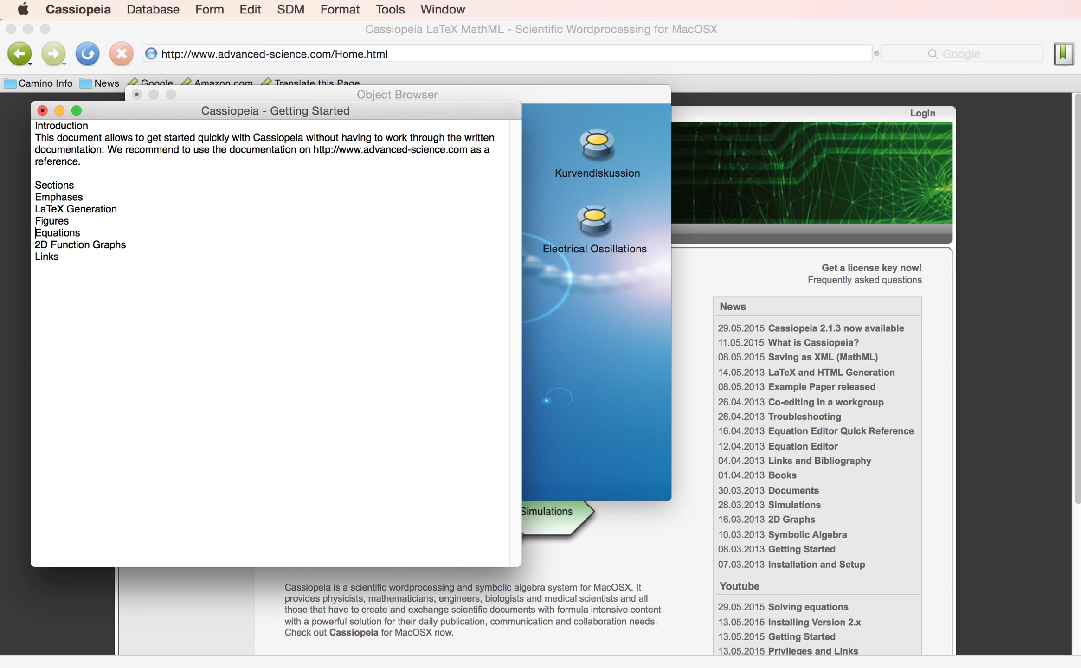
key("Down")
key("Return")
key("Down")
key("Return")
key("Down")
key("Return")
key("Down")
key("Return")
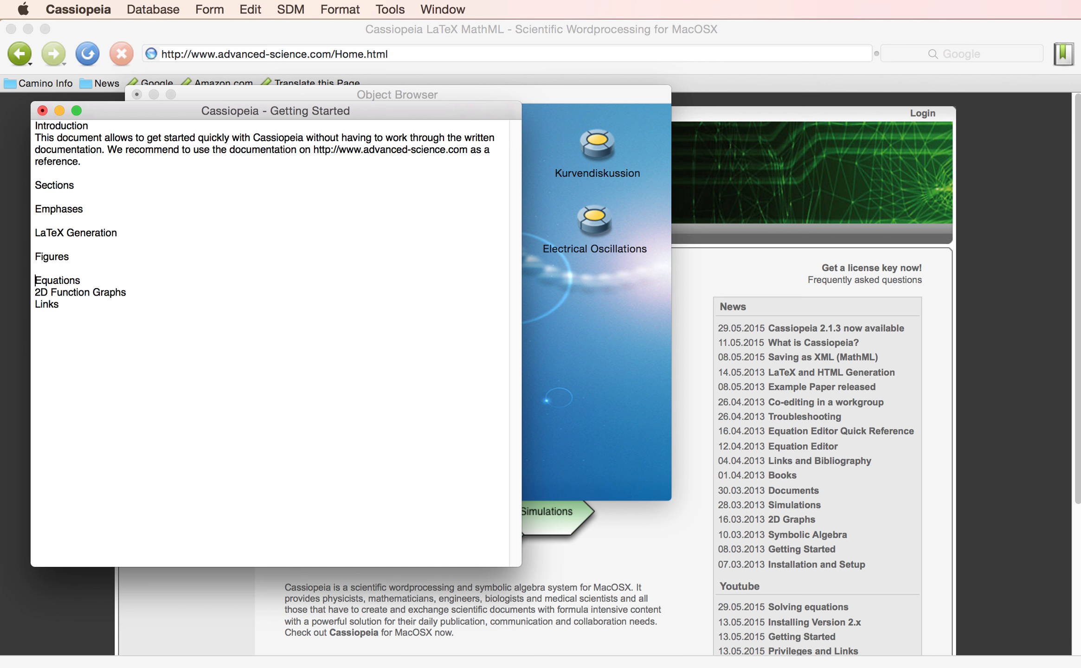
key("Down")
key("Return")
key("Down")
key("Return")
Step: Turn the "Introduction" and "Sections" lines into first-level section headings
key("Up")
key("Up")
key("Up")
key("Up")
key("Up")
key("Up")
key("Up")
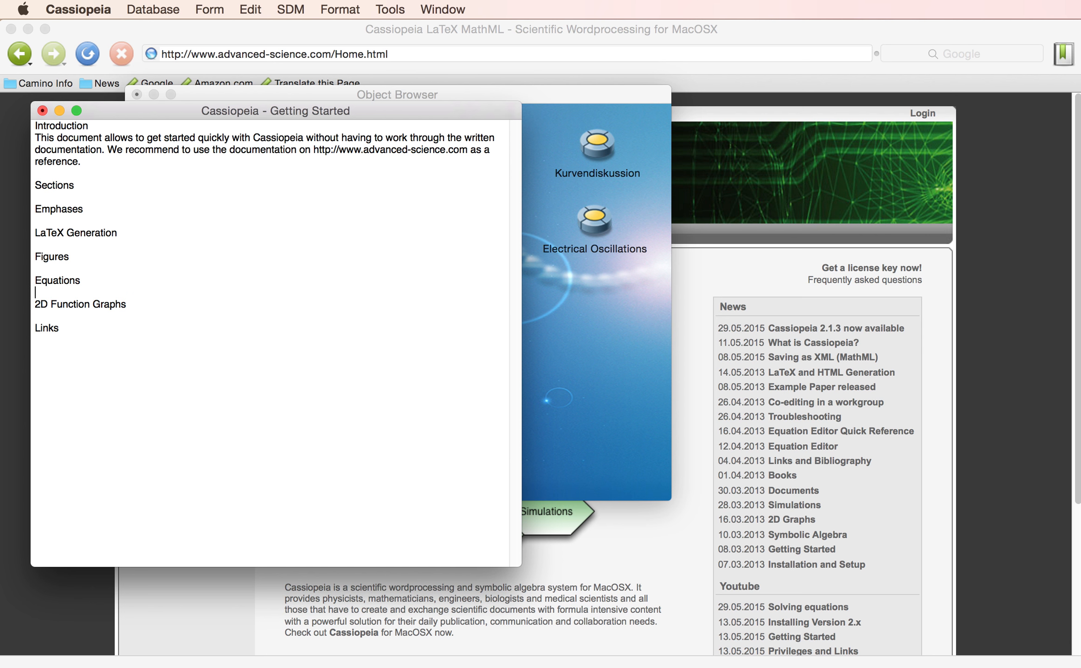
key("Up")
key("Up")
key("Up")
key("Up")
key("Up")
key("Up")
key("Up")
key("Up")
key("Up")
key("Up")
key("Right")
key("super+1")
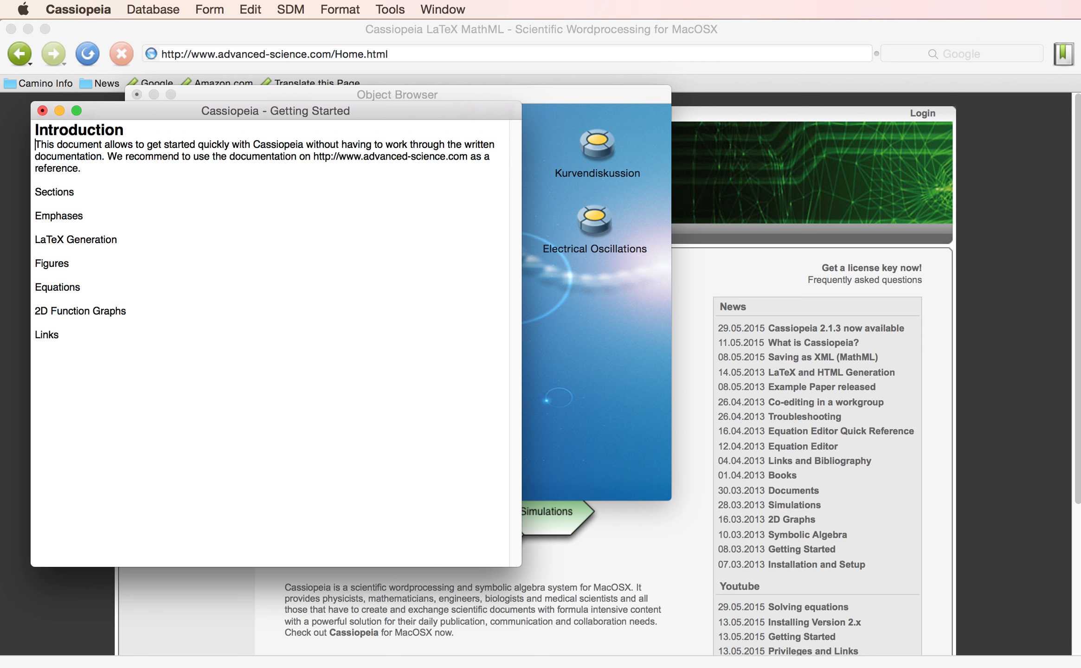
key("Down")
key("Right")
key("Right")
key("super+1")
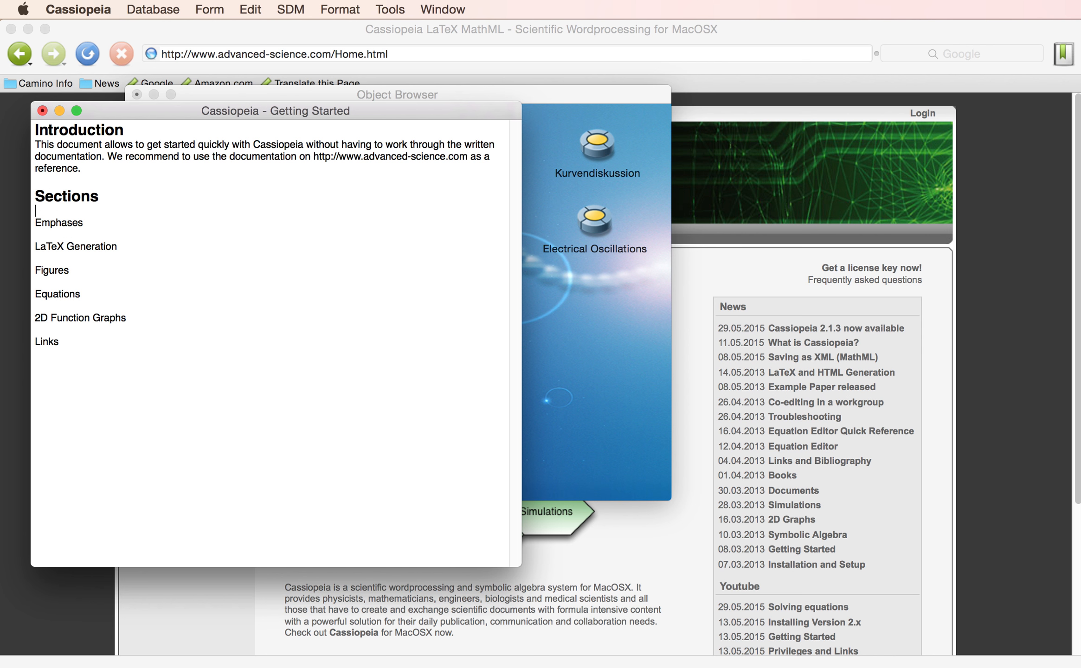
left_click(293, 7)
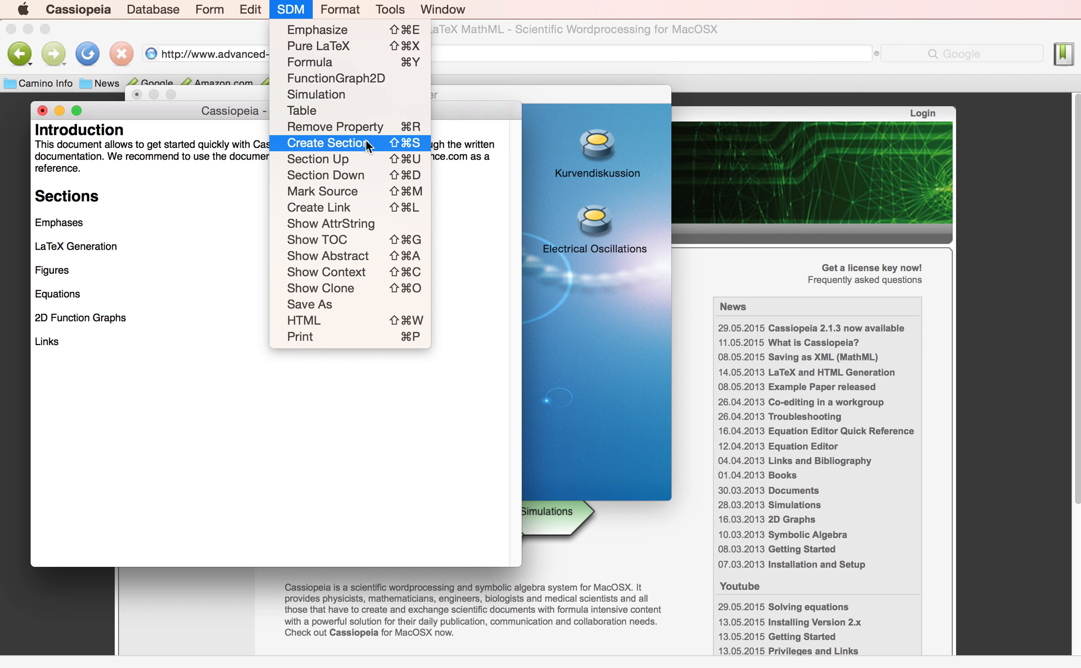
left_click(225, 68)
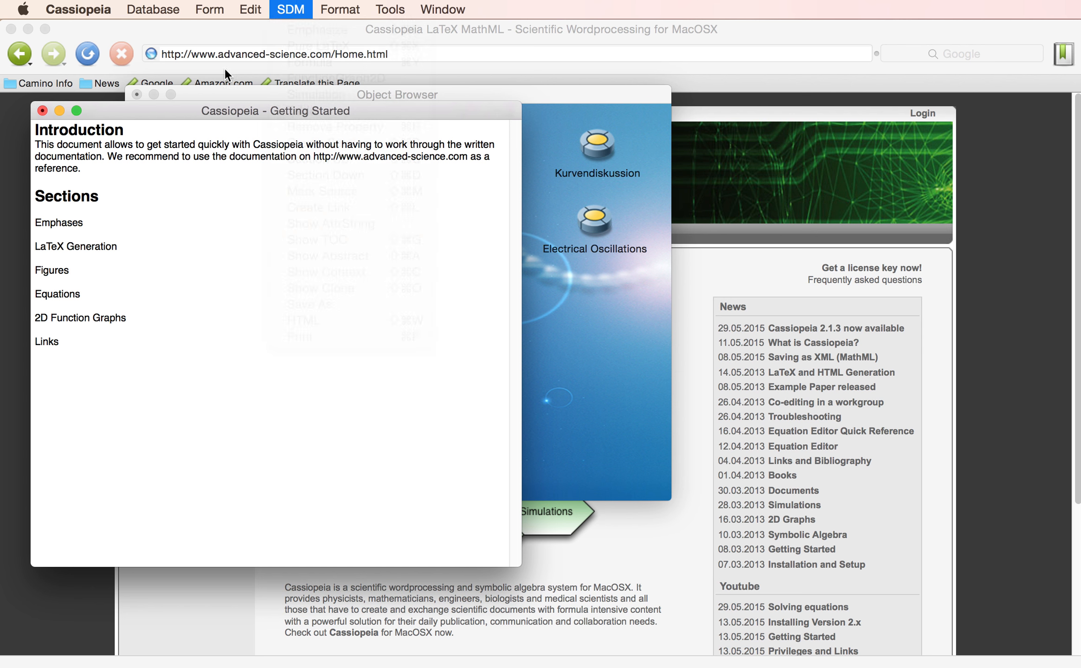
Step: Turn the Emphases, LaTeX Generation, Figures, Equations, 2D Function Graphs and Links lines into first-level section headings
left_click(58, 226)
key("super+1")
key("Down")
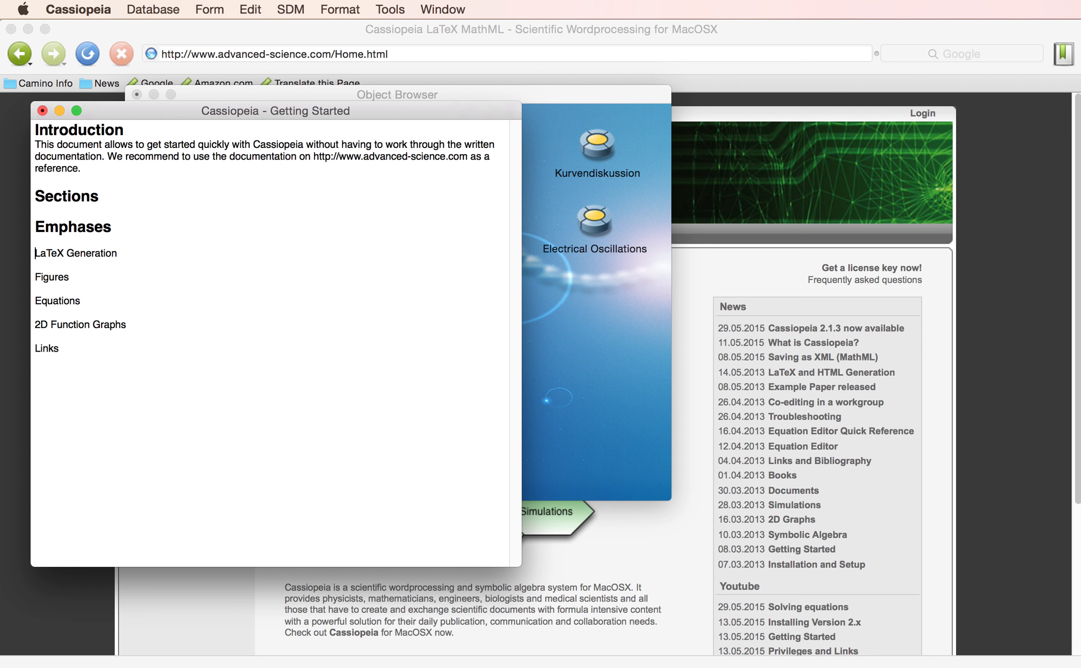
key("super+1")
key("Down")
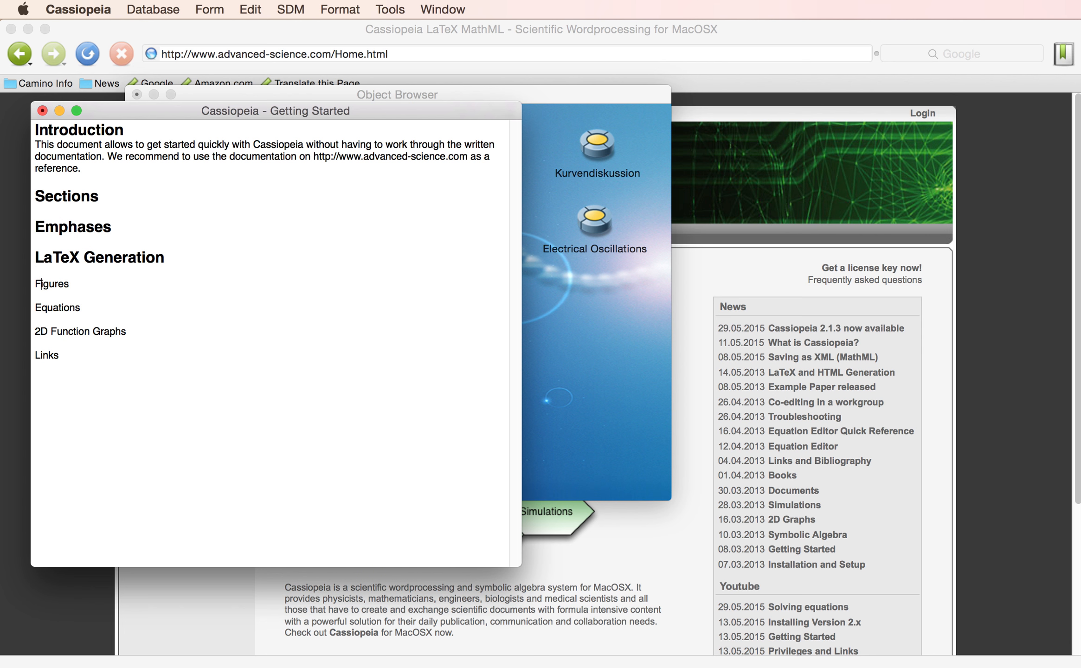
key("super+1")
key("Down")
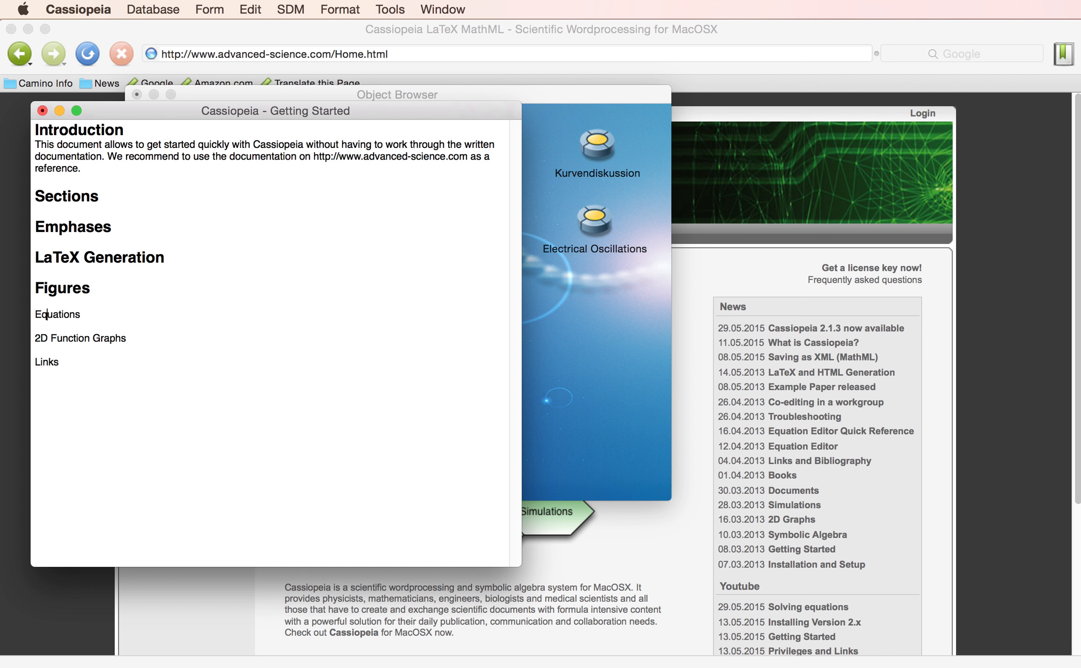
key("super+1")
key("Down")
key("super+1")
key("Down")
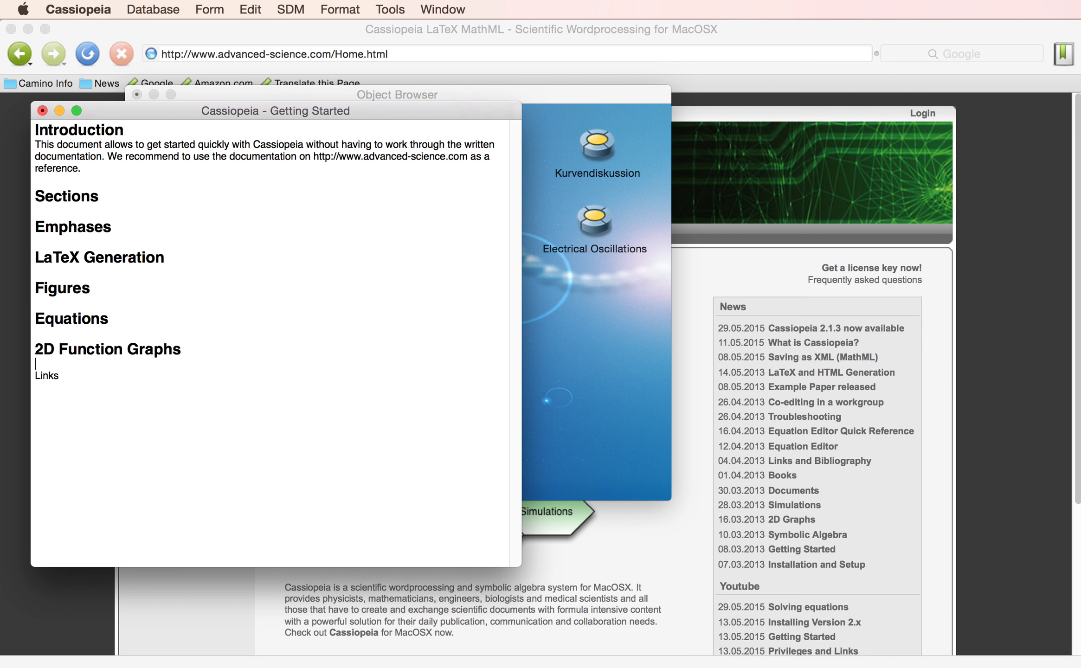
key("Down")
key("super+1")
Step: Return to the beginning of the outline and save the document
key("Up")
key("Up")
key("Up")
key("Up")
key("Up")
key("Up")
key("Up")
key("Up")
key("Up")
key("Up")
key("Up")
key("Up")
key("super+s")
Step: Write "The first thing we usally do is creation sections." beneath the Sections heading
key("Up")
key("Up")
key("Up")
key("Down")
key("Down")
type("he firstthing we us")
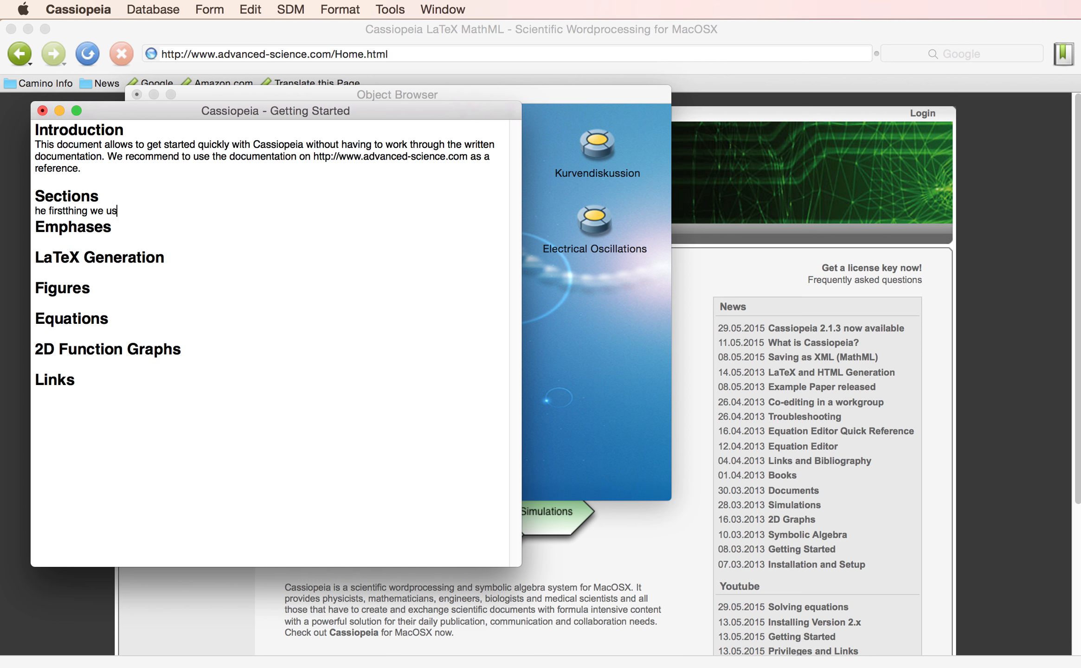
type("ally do is creation sections. ")
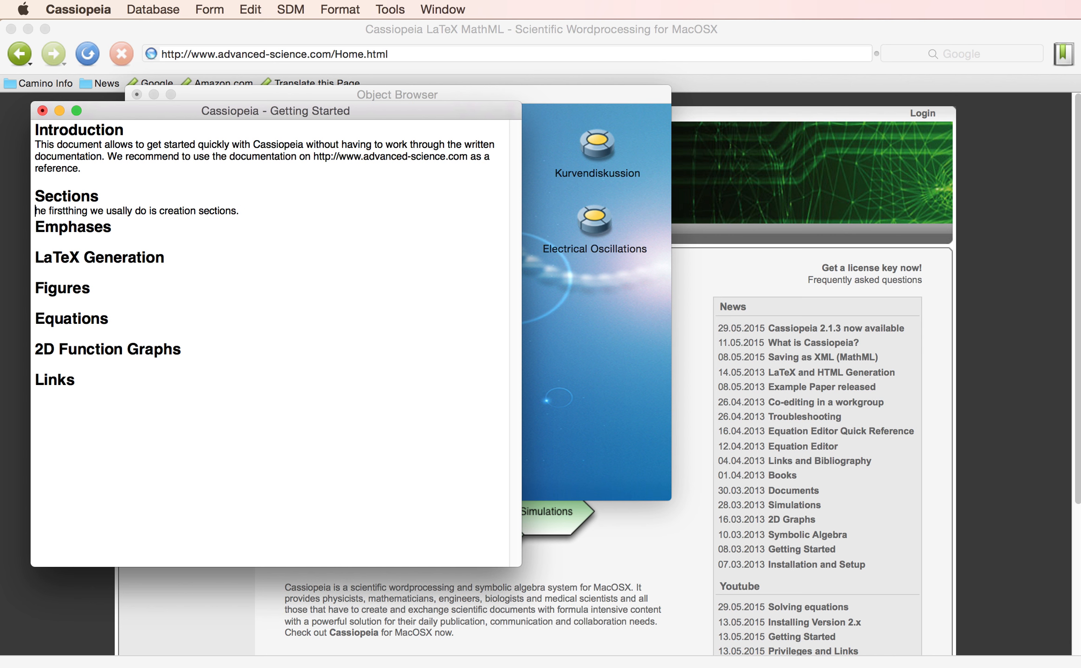
type("T")
key("Right")
key("Right")
key("Right")
key("Right")
key("Right")
key("Right")
key("Right")
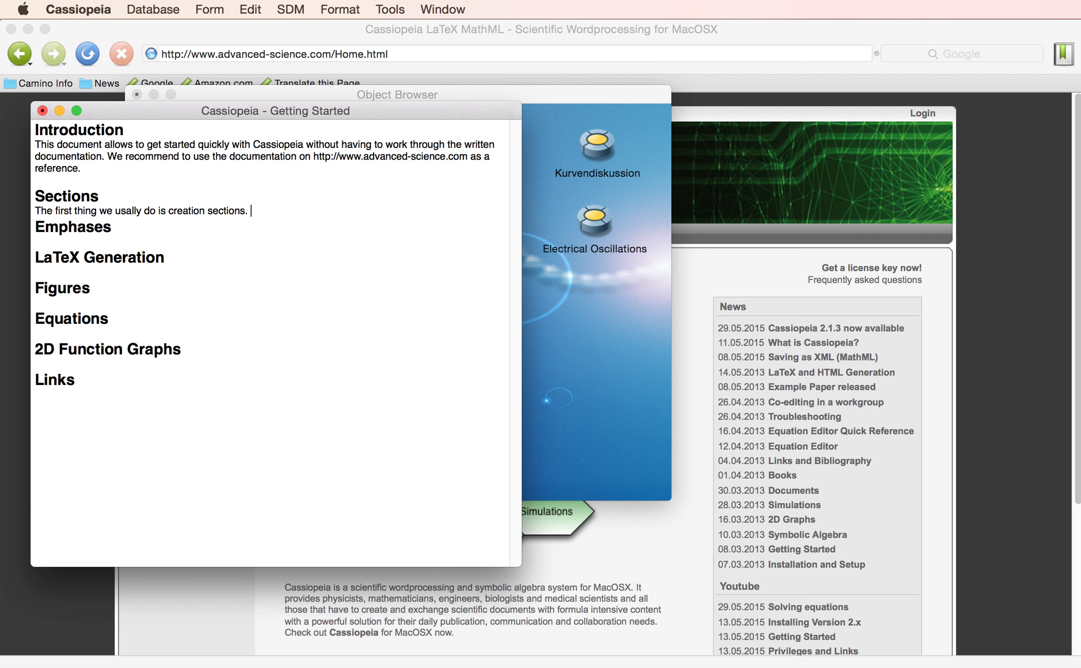
Step: Copy the sentence under the Sections heading and paste it five times after itself to fill out the paragraph
key("shift+Left")
key("shift+Left")
key("shift+Left")
key("shift+Left")
key("shift+Left")
key("shift+Left")
key("shift+Left")
key("shift+Left")
key("shift+Left")
key("shift+Left")
key("shift+Left")
key("shift+Left")
key("shift+Left")
key("shift+Left")
key("shift+Left")
key("shift+Left")
key("shift+Left")
key("shift+Left")
key("shift+Left")
key("shift+Left")
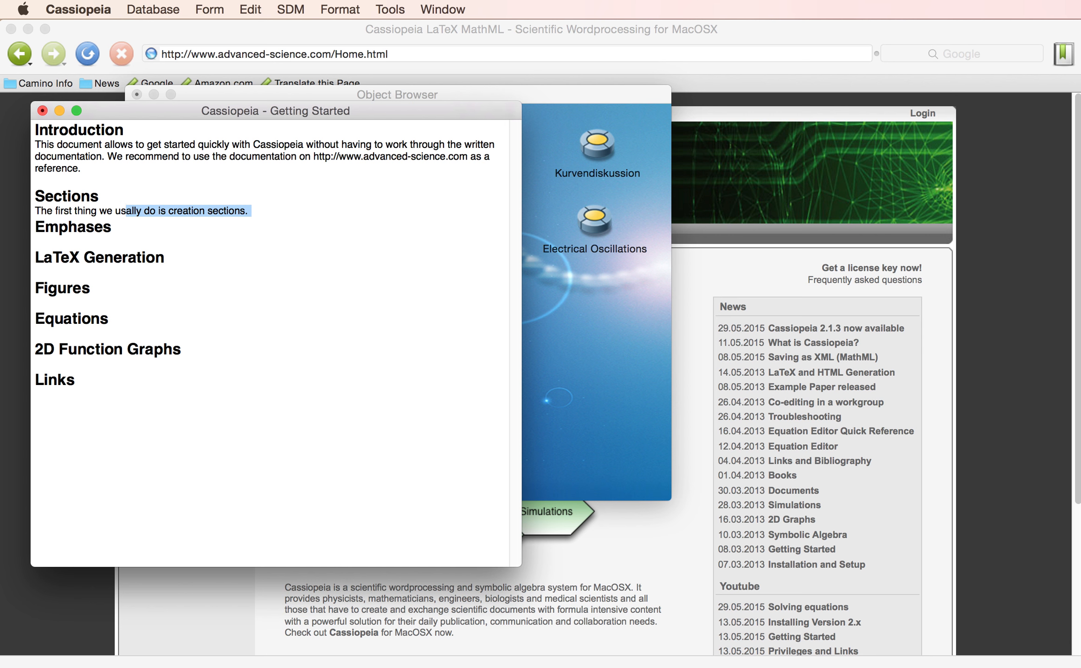
key("shift+Left")
key("shift+Left")
key("shift+Left")
key("shift+Left")
key("shift+Left")
key("shift+Left")
key("shift+Left")
key("shift+Left")
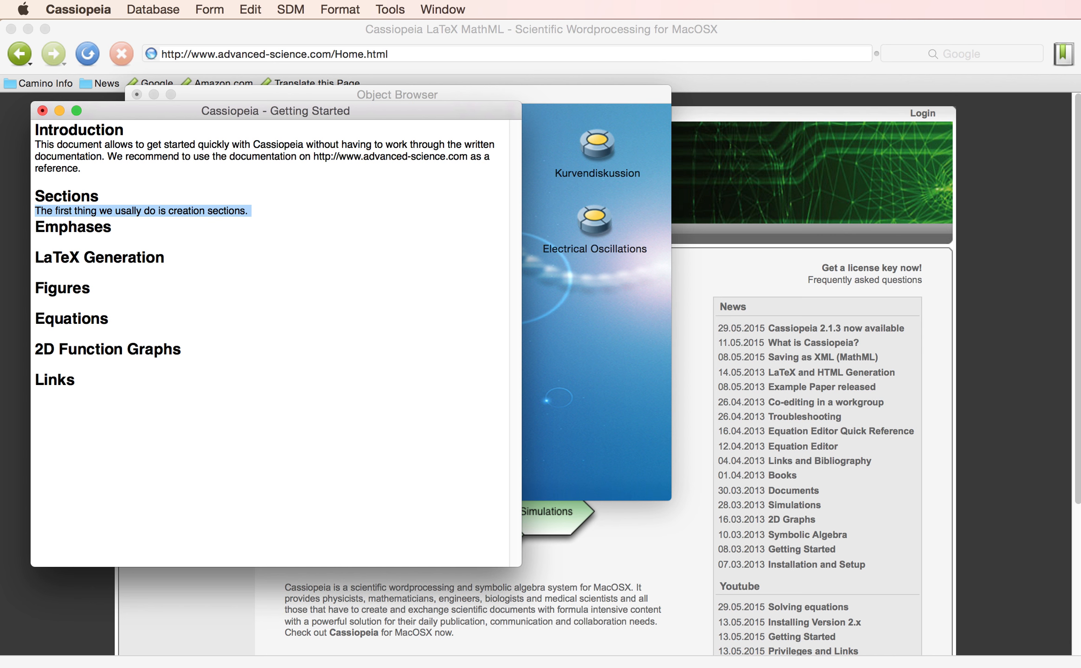
key("Right")
key("super+v")
key("super+v")
key("super+v")
key("super+v")
key("super+v")
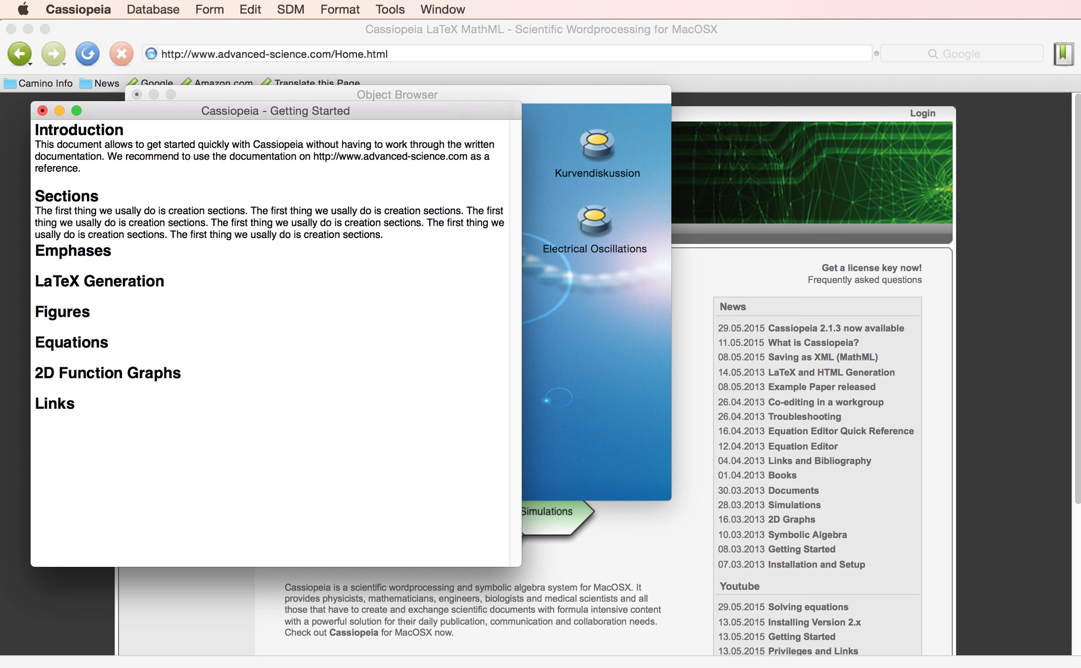
Step: Add blank lines after the Sections paragraph and write "This is supposed to become a subsection" there
key("Return")
key("Return")
key("Return")
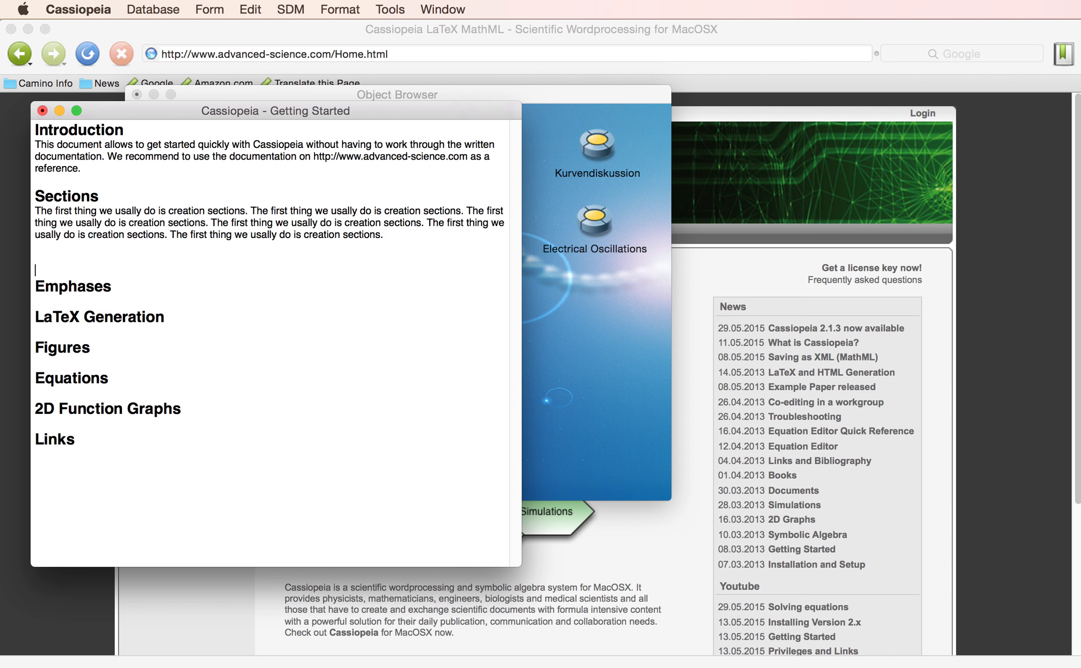
key("Return")
key("Up")
key("Up")
type("T")
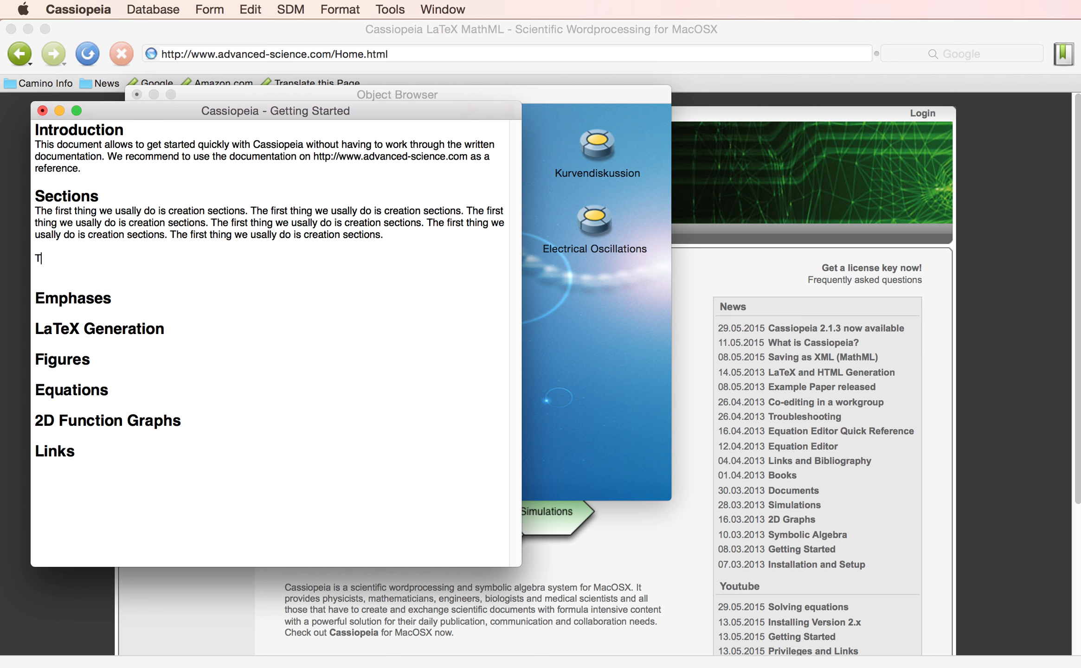
type("hi")
key("BackSpace")
key("BackSpace")
type("his is supposed to become")
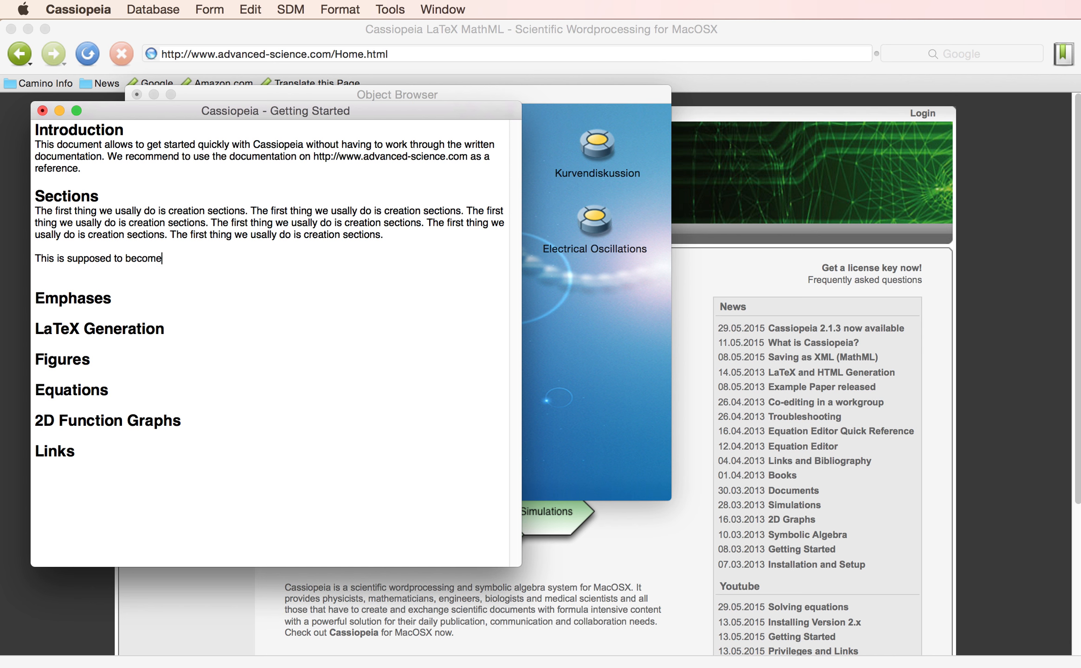
type(" a subsed")
type("tion")
Step: Format the line "This is supposed to become a subsection" as a second-level heading
left_click(68, 258)
key("super+1")
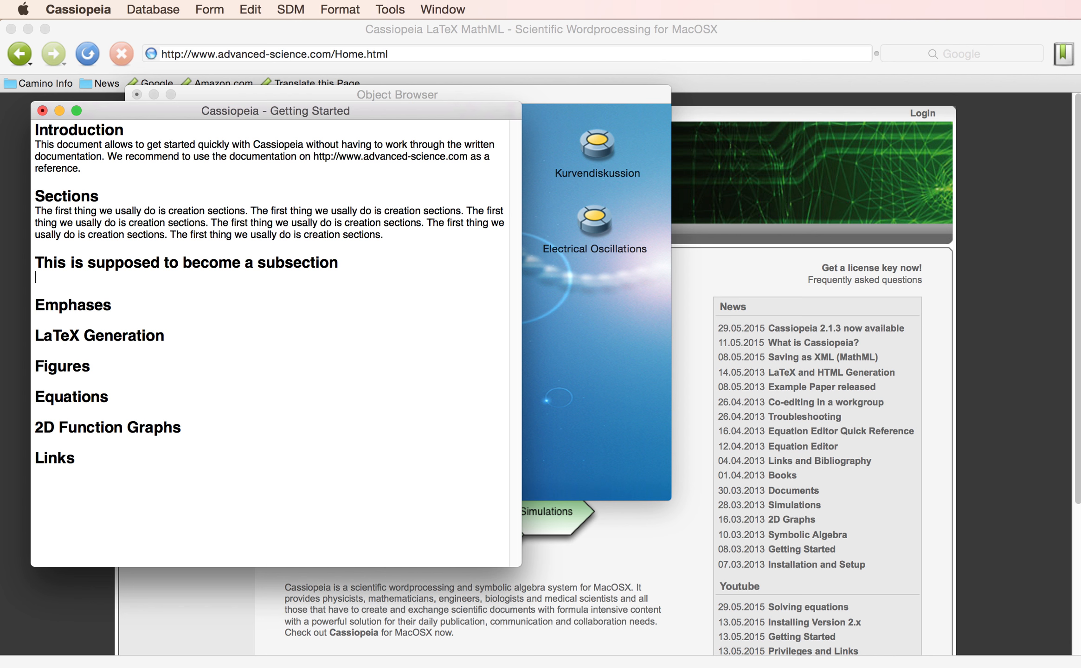
key("Up")
key("Right")
key("Right")
key("Right")
key("super+2")
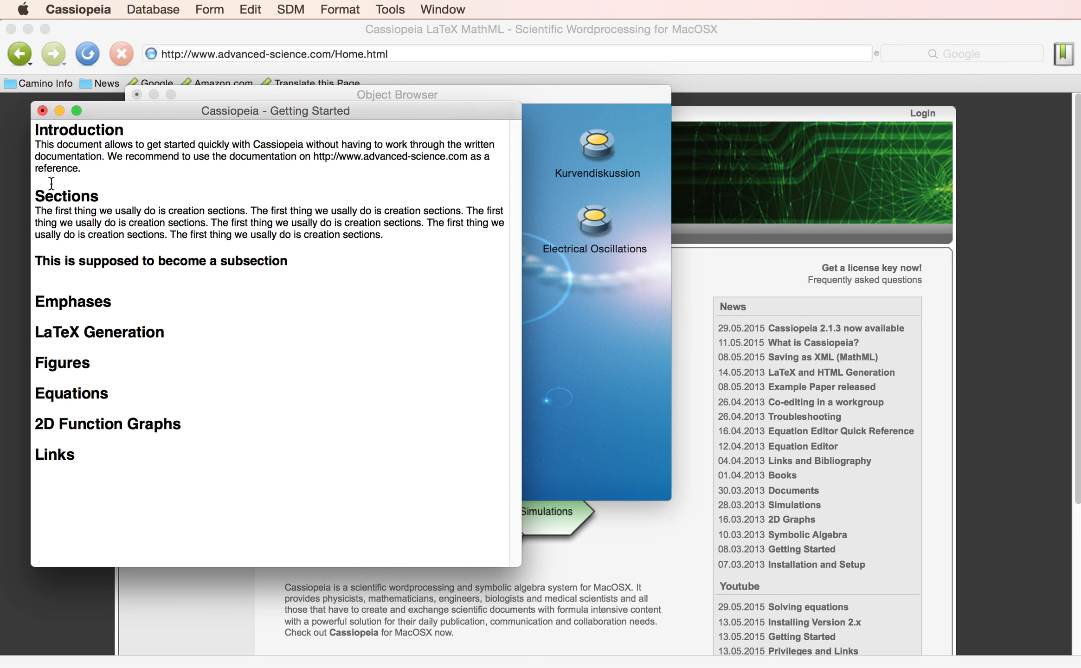
Step: Insert a new section titled "This is another subsection" after the first subsection under Sections
left_click(79, 271)
key("Return")
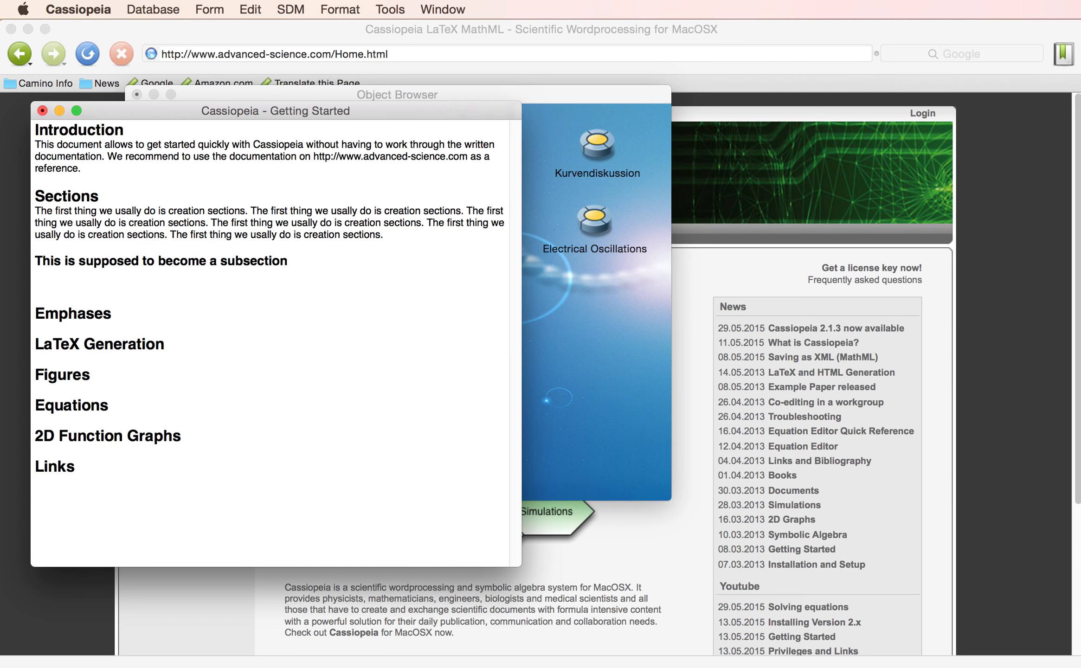
key("Up")
key("Down")
key("Up")
key("super+n")
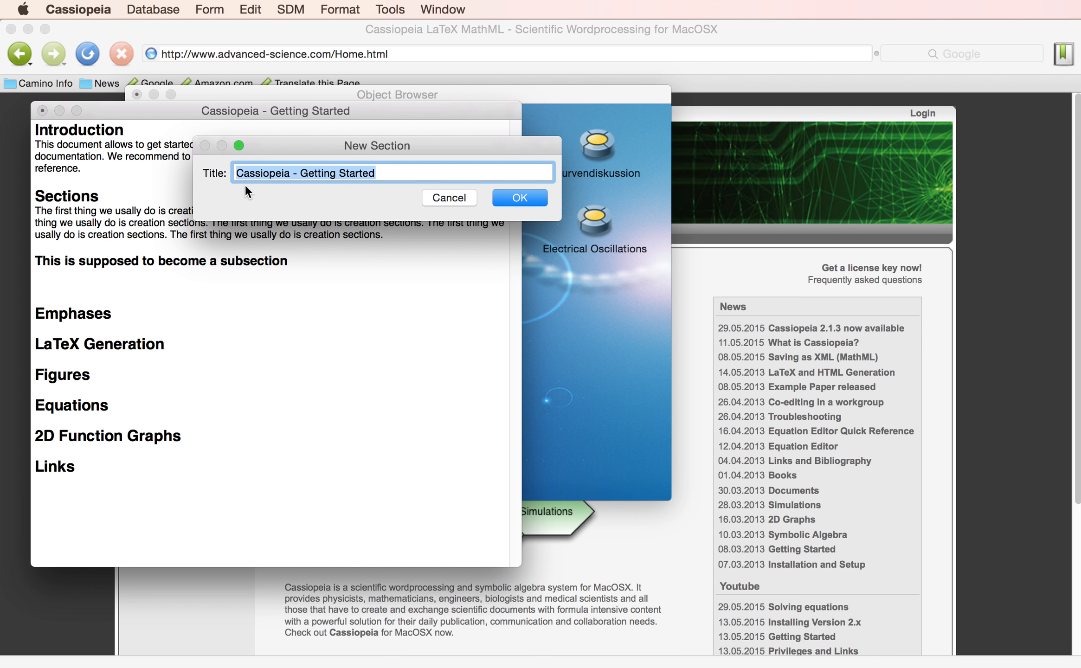
type("This is anothe")
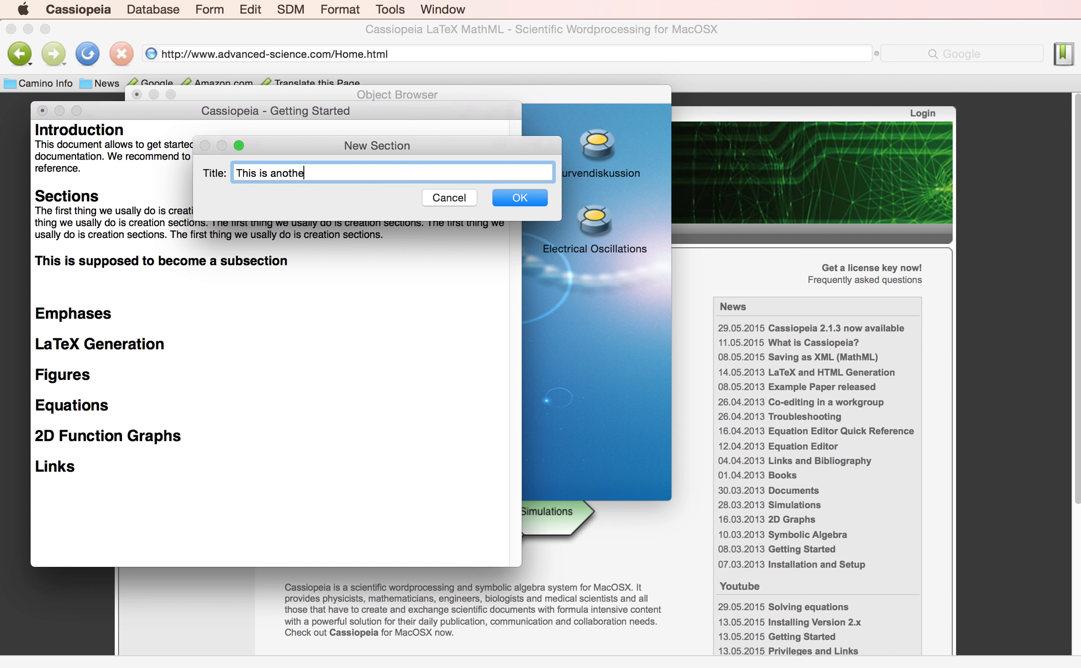
type("r subsection")
key("Return")
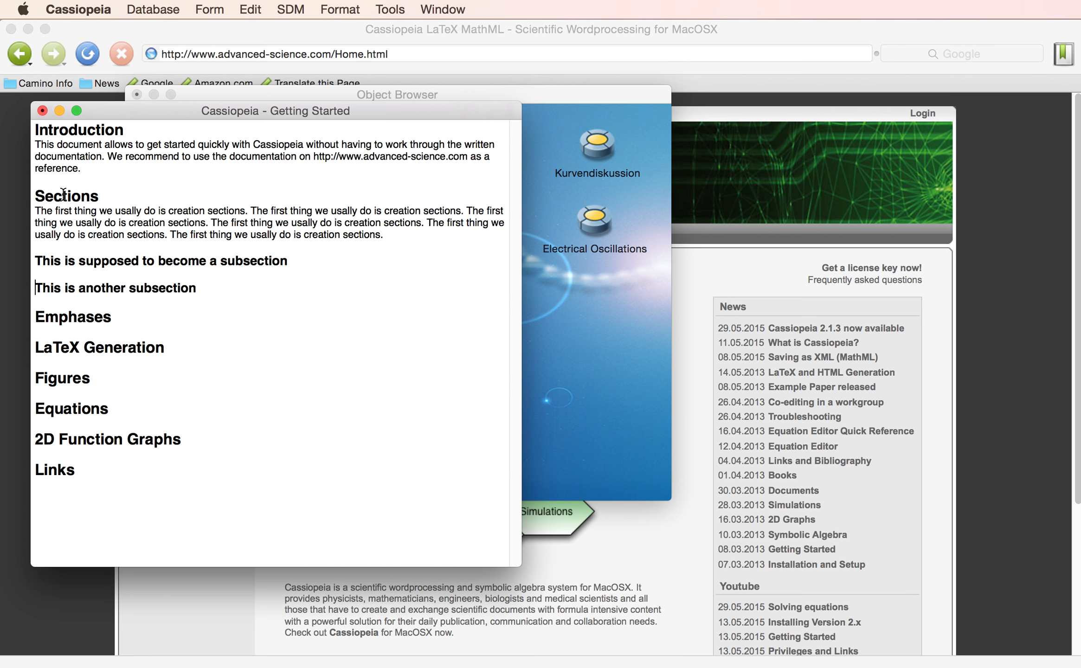
Step: Move the document window aside to show its outline and expand and collapse the Sections entry to examine its subsections
left_click_drag(140, 112, 463, 108)
left_click(607, 341)
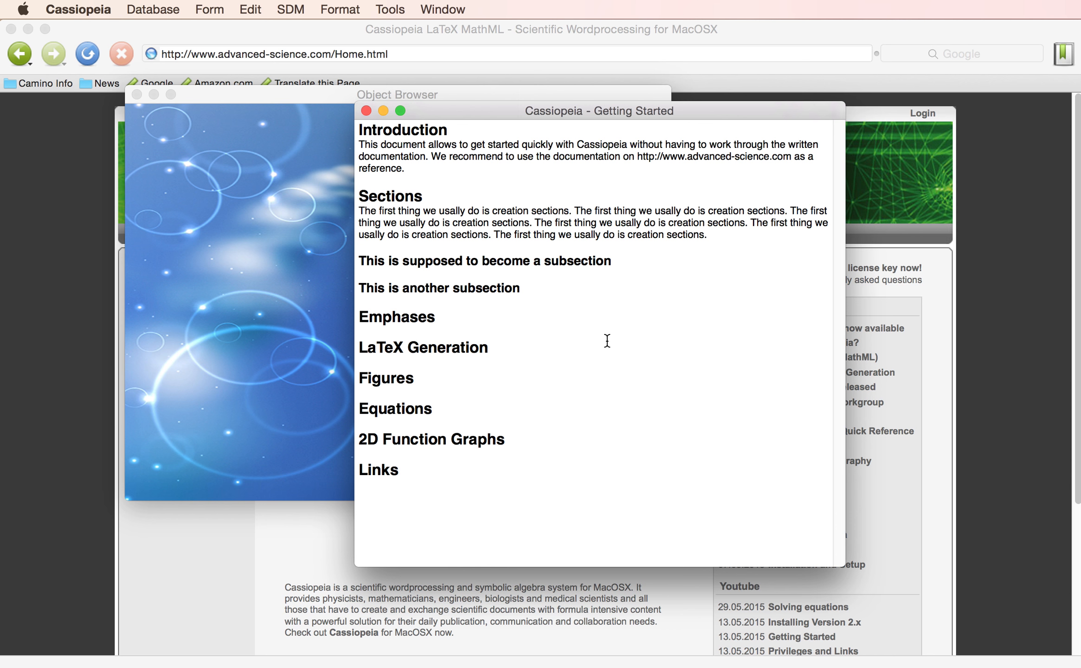
key("super+shift+o")
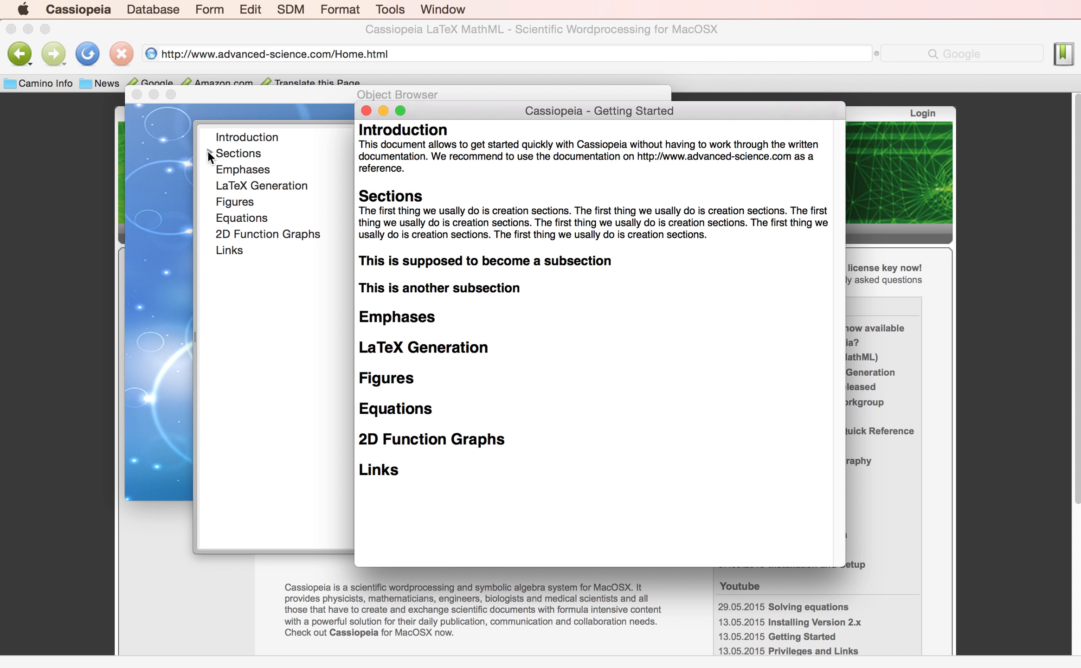
left_click(208, 152)
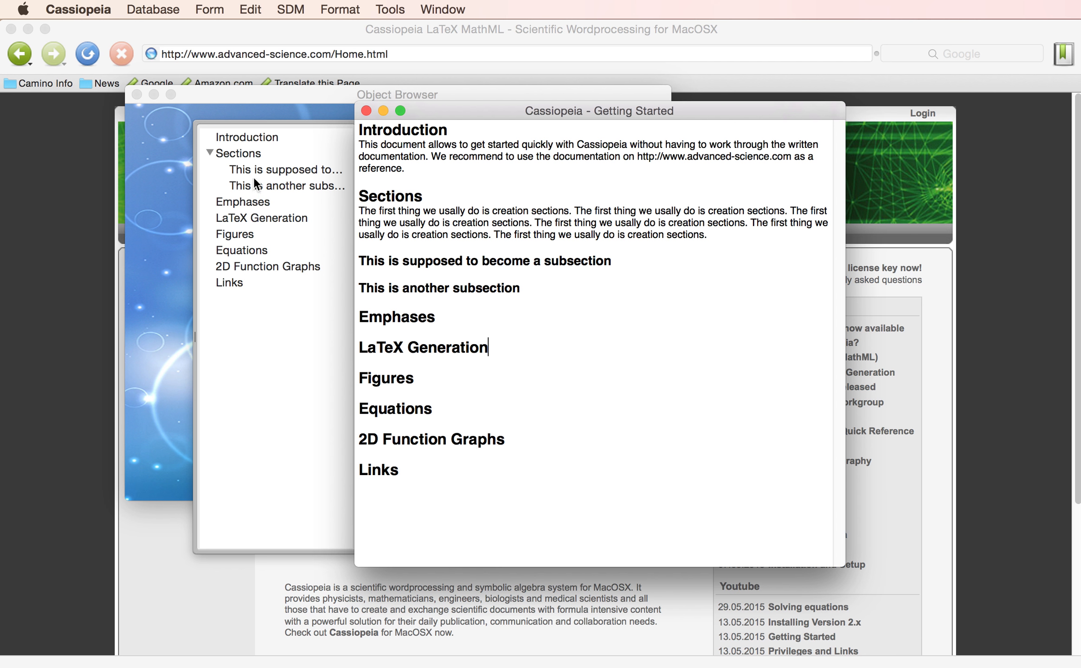
left_click(210, 151)
left_click(210, 151)
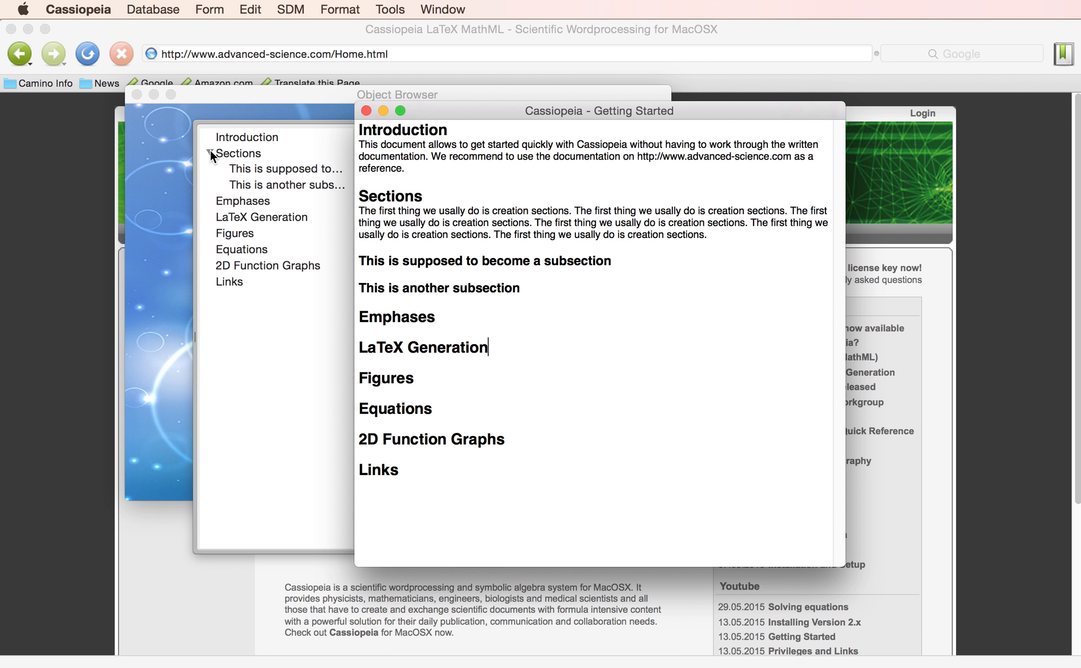
left_click(210, 151)
left_click(210, 152)
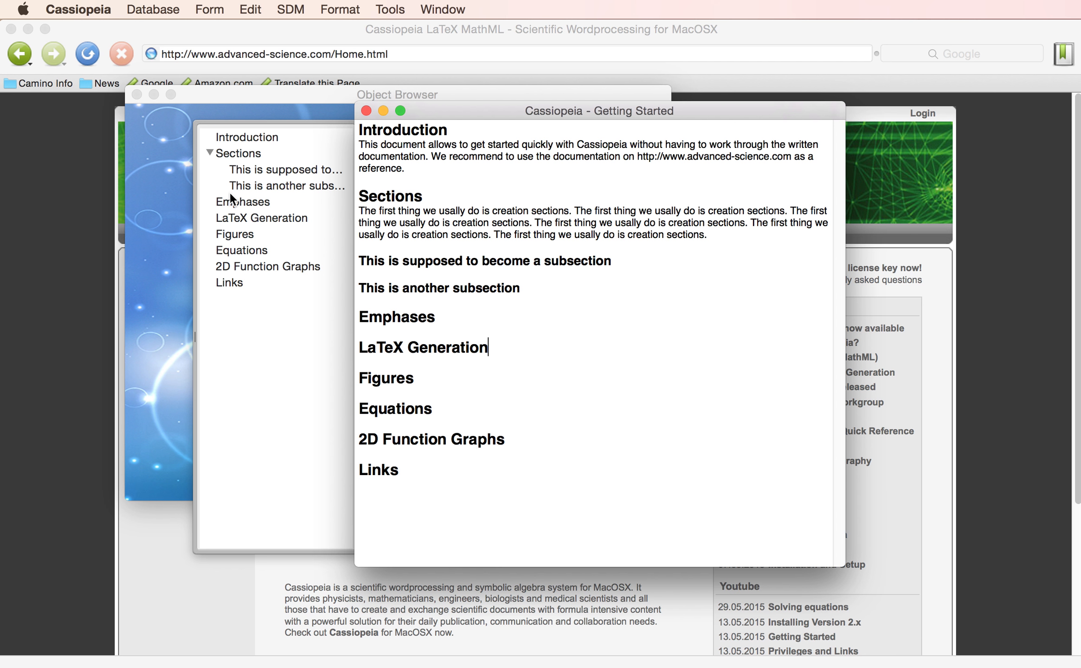
Step: Select the Introduction and Equations entries in the outline, close the outline, and move the document window back
left_click(228, 137)
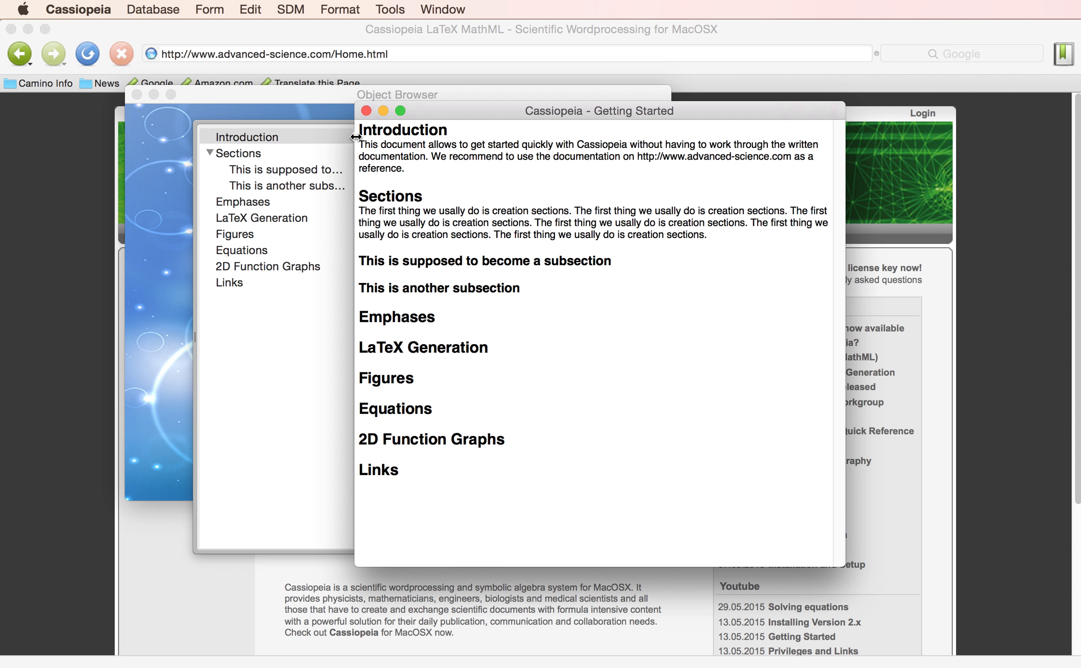
left_click(240, 249)
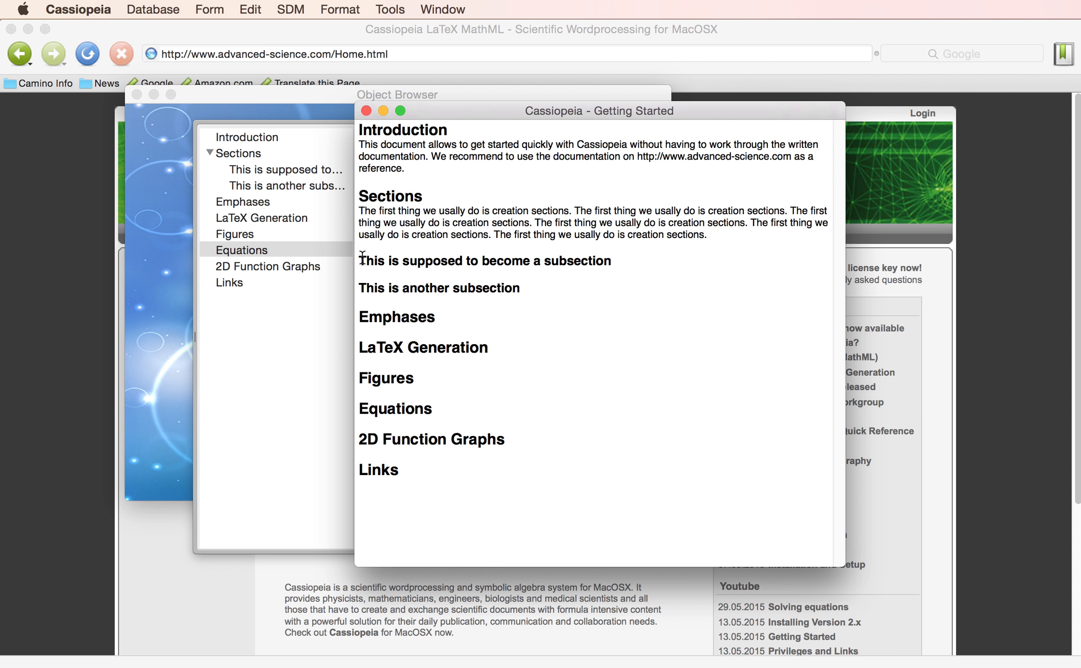
left_click(669, 350)
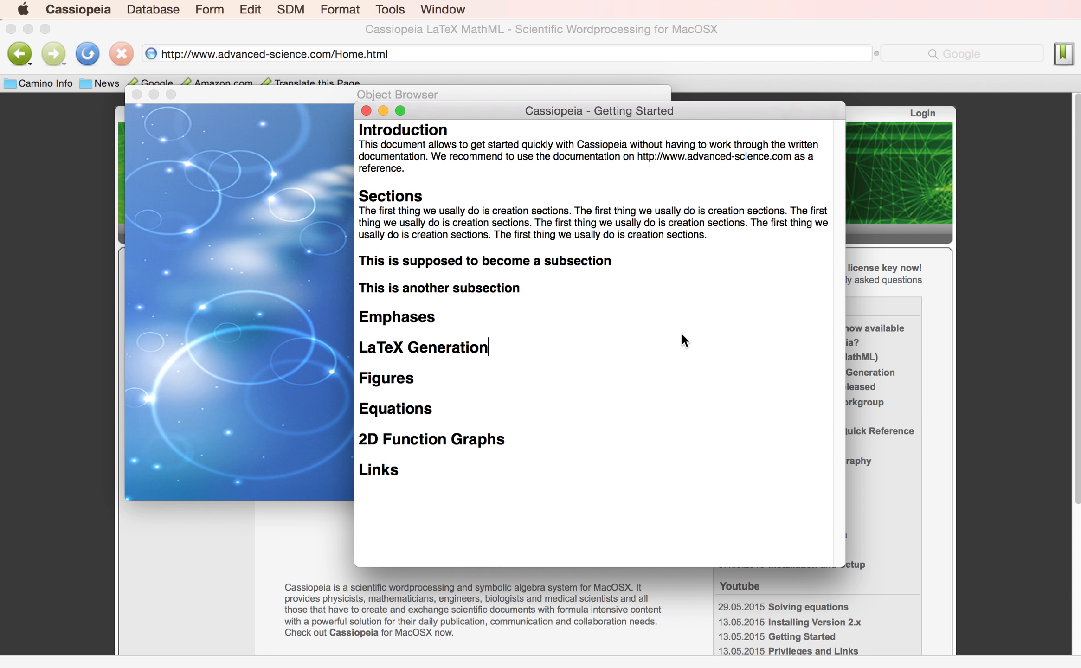
left_click_drag(687, 113, 346, 111)
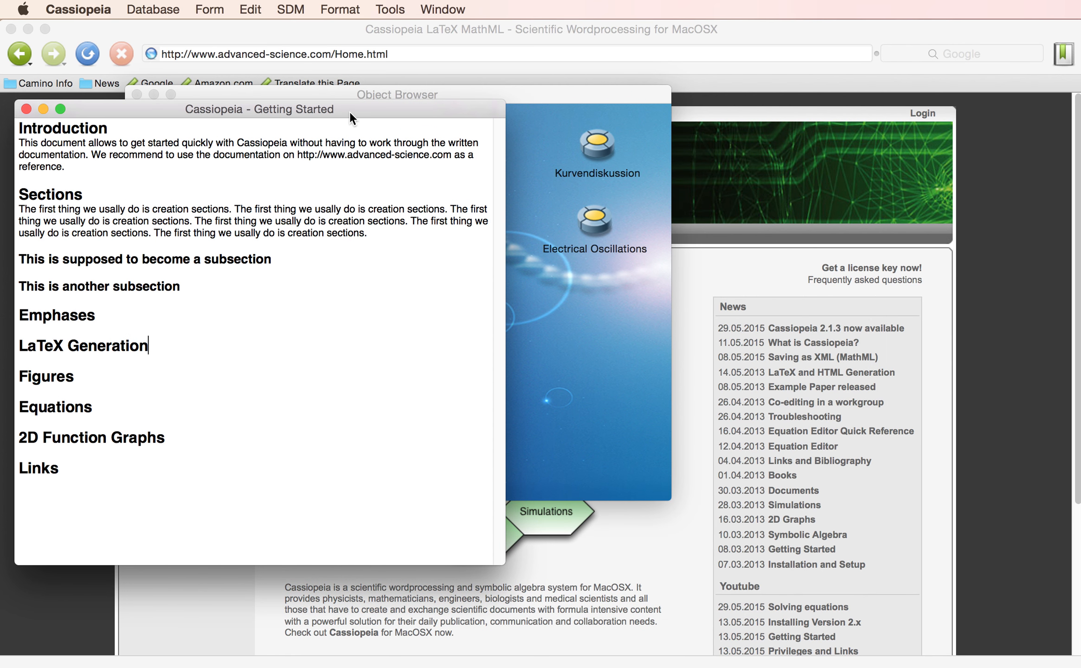
Step: Write "Some text …" beneath the first subsection heading and copy it beneath the second, adding a blank line after each
type("ome text ...")
key("shift+Left")
key("shift+Left")
key("shift+Left")
key("shift+Left")
key("shift+Left")
key("shift+Left")
key("shift+Left")
key("shift+Left")
key("shift+Left")
key("shift+Left")
key("shift+Left")
key("shift+Left")
key("shift+Left")
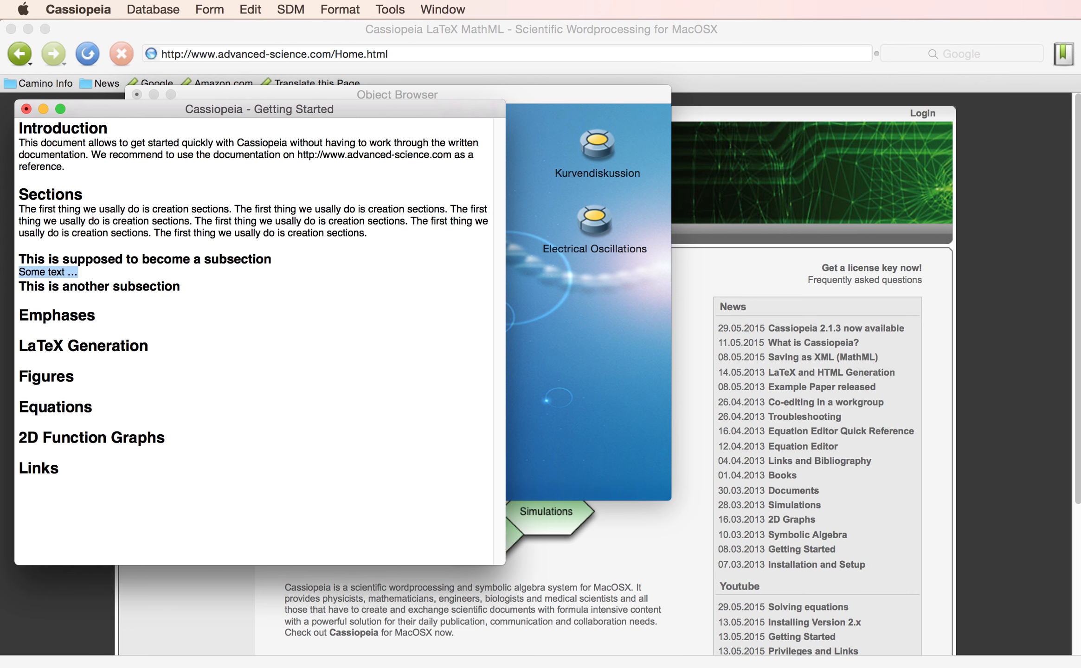
key("super+c")
key("Right")
key("Return")
key("Down")
key("Down")
key("super+v")
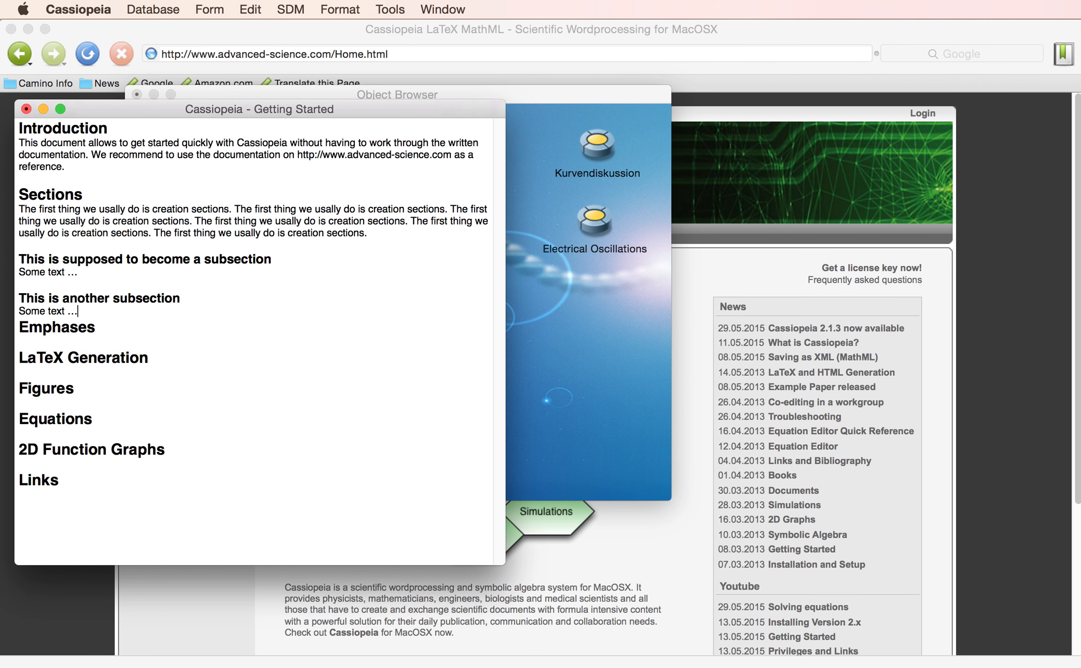
key("Return")
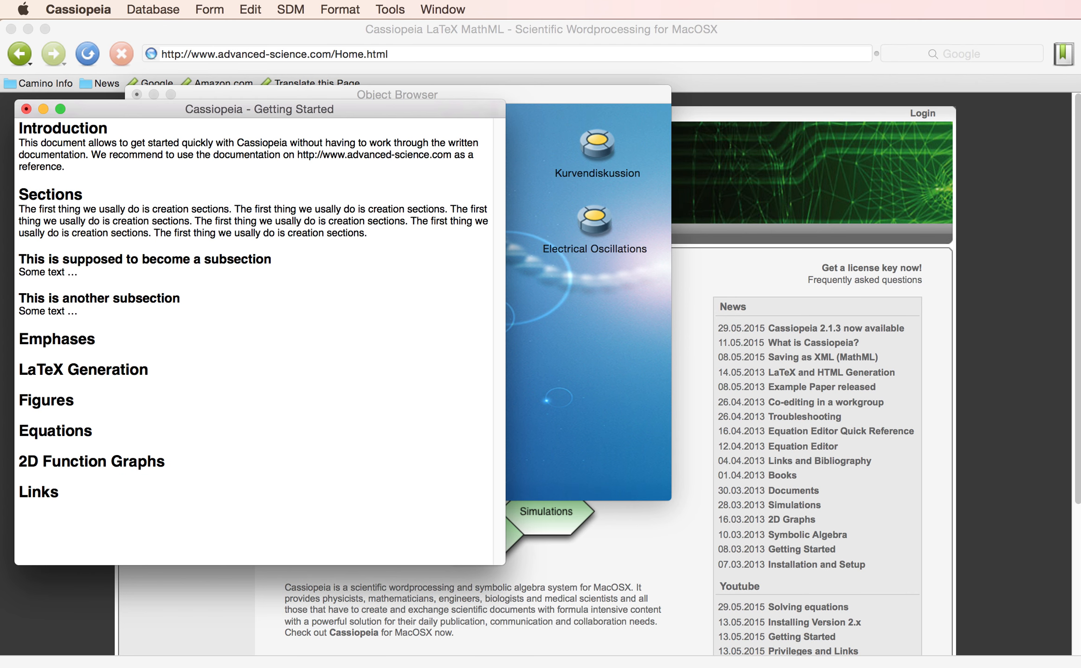
Step: Write "We can create emphases as follows …" beneath the Emphases heading and add blank lines after it
left_click(56, 352)
type("We can create emphases as follows ...")
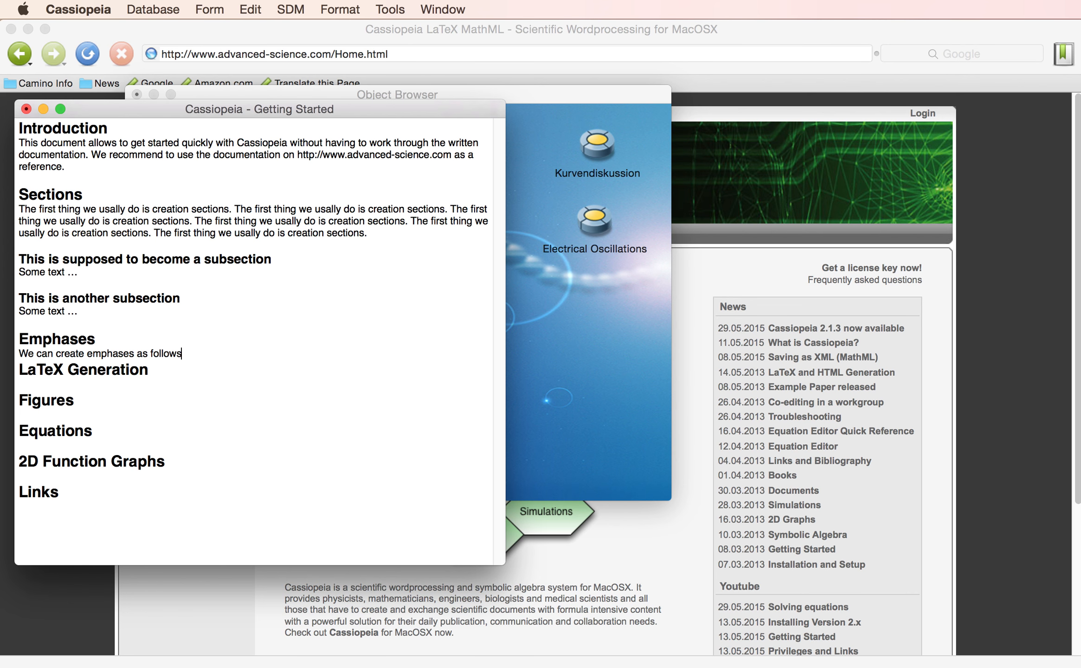
key("Return")
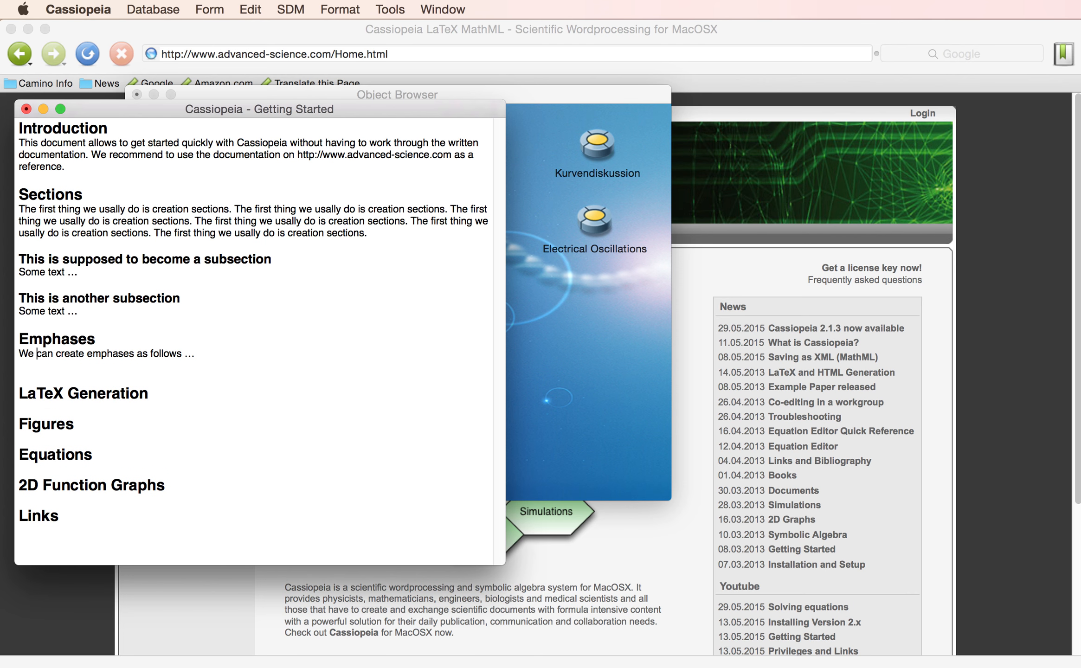
Step: Make the words "create emphases" bold in the sentence under the Emphases heading
left_click(56, 355)
key("shift+Right")
key("shift+Right")
key("shift+Right")
key("shift+Right")
key("shift+Right")
key("shift+Right")
key("shift+Right")
key("shift+Right")
key("shift+Right")
key("shift+Right")
key("shift+Right")
key("shift+Right")
key("shift+Right")
key("shift+Right")
key("shift+Right")
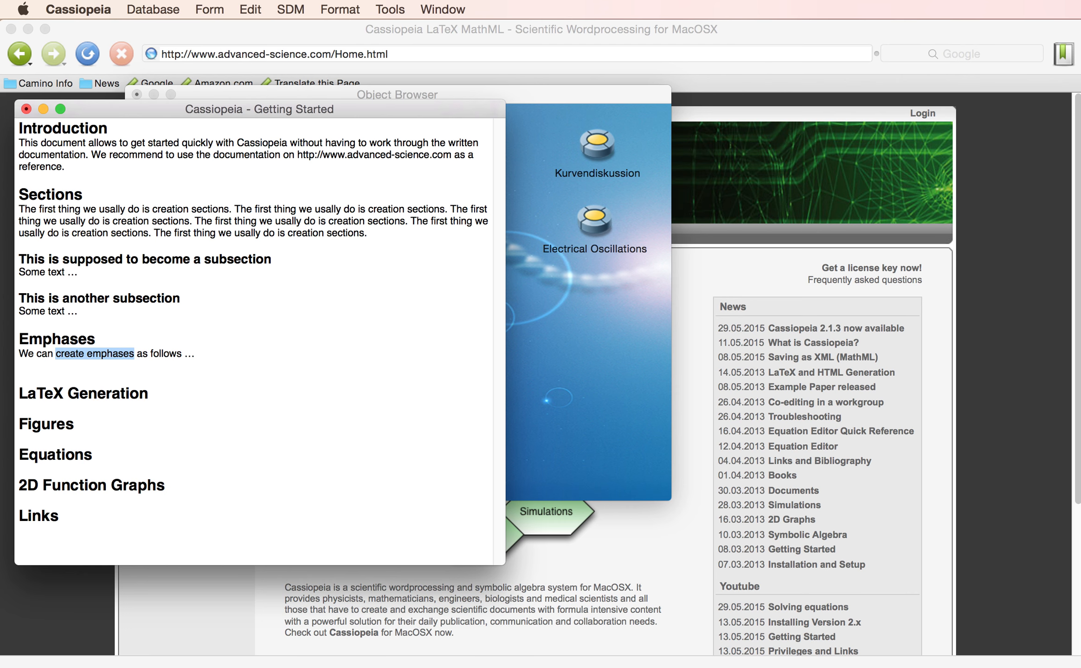
key("super+b")
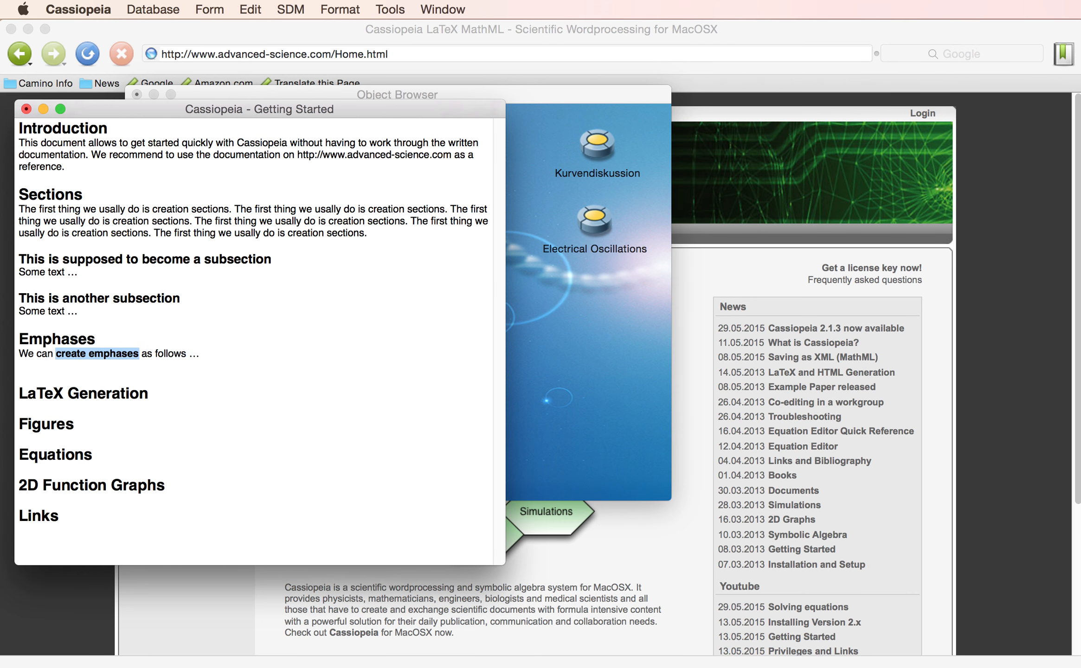
Step: Remove the surplus blank line between the Emphases sentence and the LaTeX Generation heading
key("Down")
key("Down")
key("BackSpace")
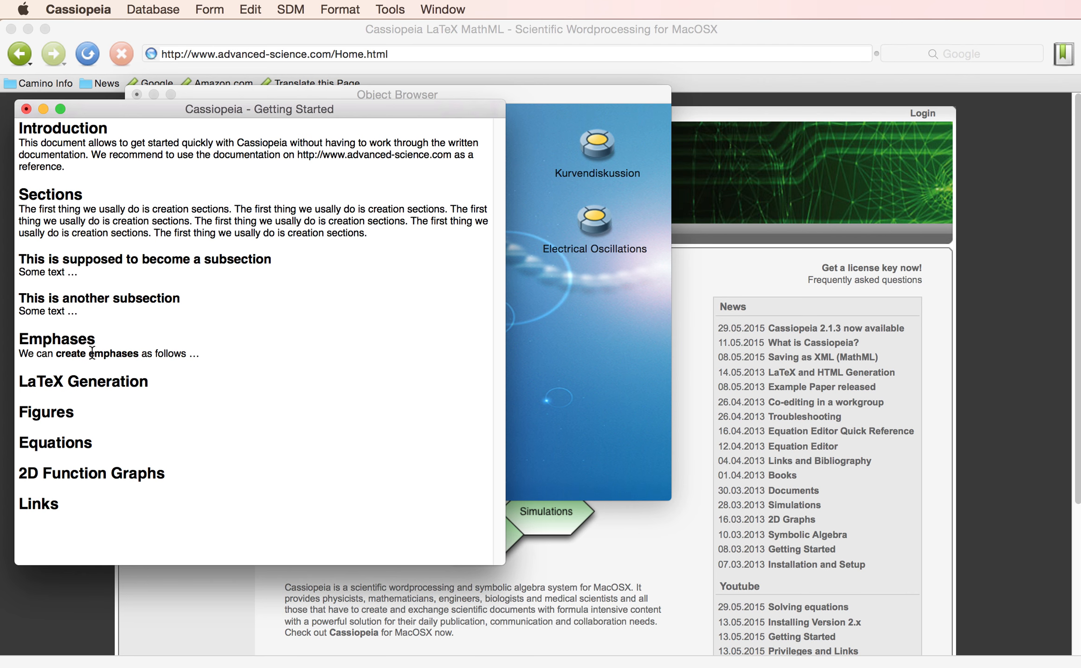
Step: Make the words "documentation" (before the web address) and "Cassiopeia" bold in the Introduction paragraph
double_click(244, 155)
key("super+b")
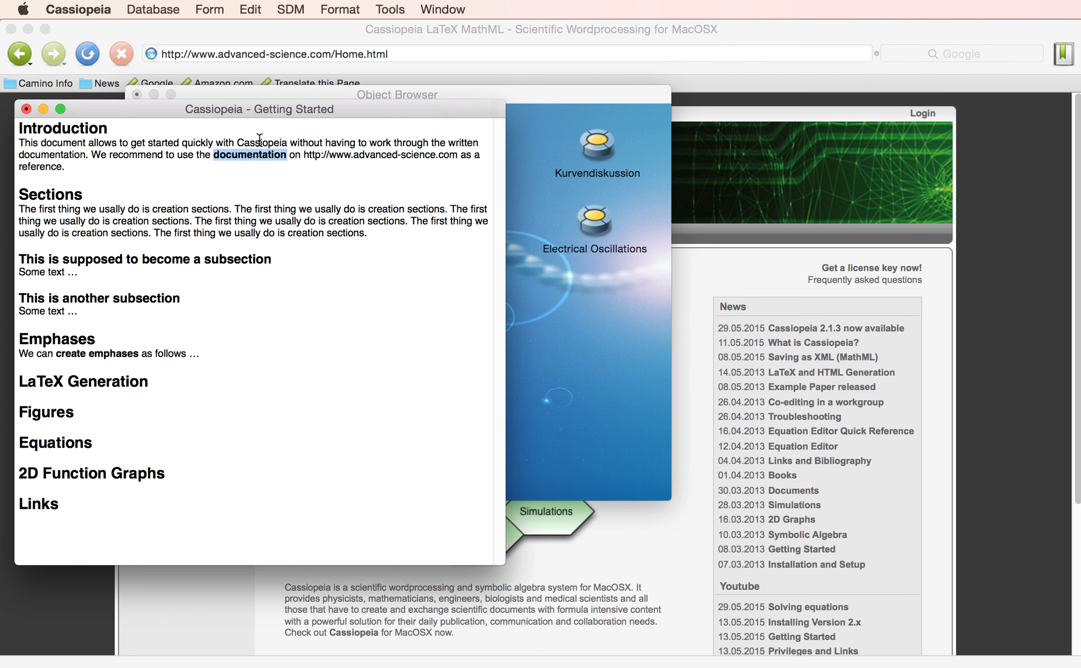
double_click(259, 143)
key("super+b")
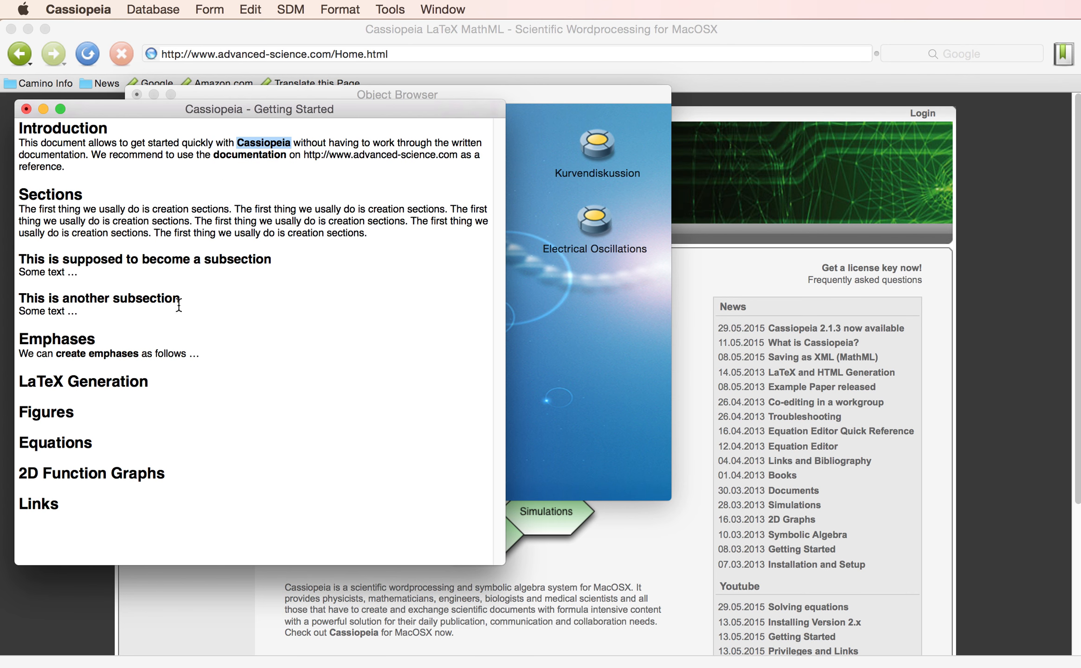
Step: Write "We create LaTeX and thus a printable PDF with Command-p." beneath the LaTeX Generation heading, followed by blank lines
left_click(146, 389)
left_click(105, 398)
type("We create La")
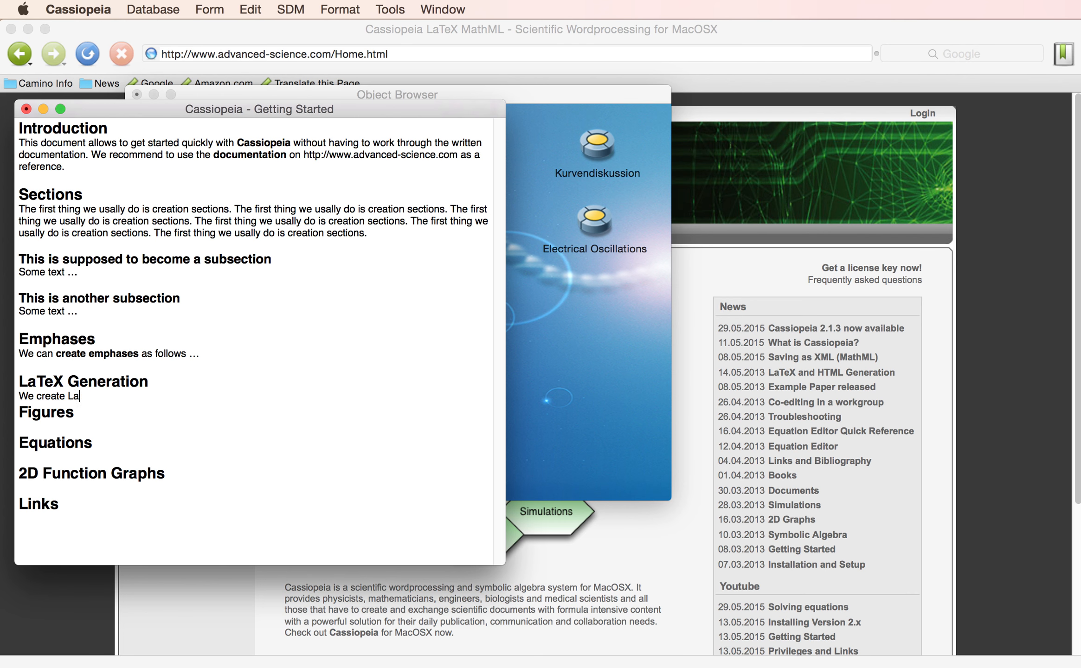
type("TeX and this")
key("BackSpace")
key("BackSpace")
type("us a printable PDF wi")
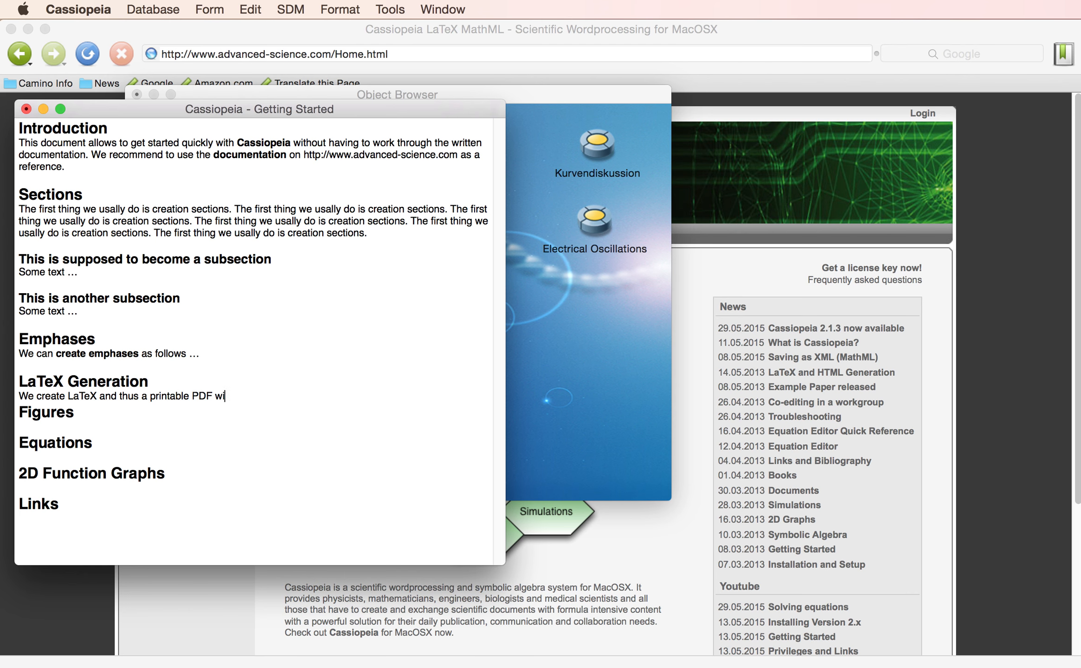
type("th Command-p")
key("Return")
type(".")
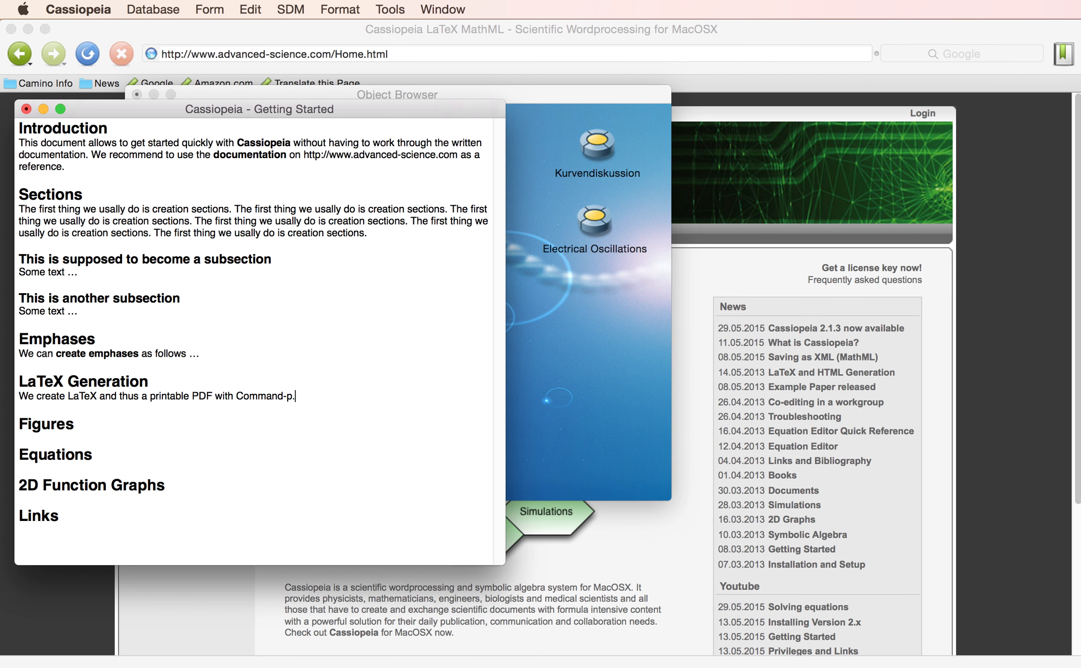
key("Return")
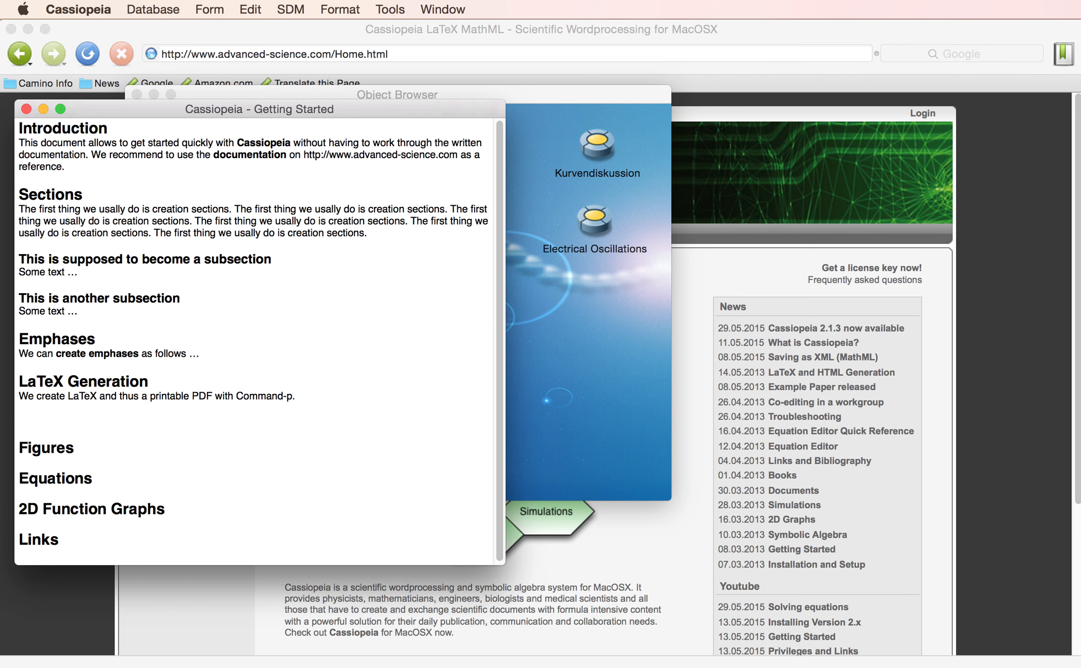
Step: Generate a PDF of the document with the Article-english class, Plain bibliography style and referenced sections excluded
key("super+p")
left_click_drag(380, 151, 806, 123)
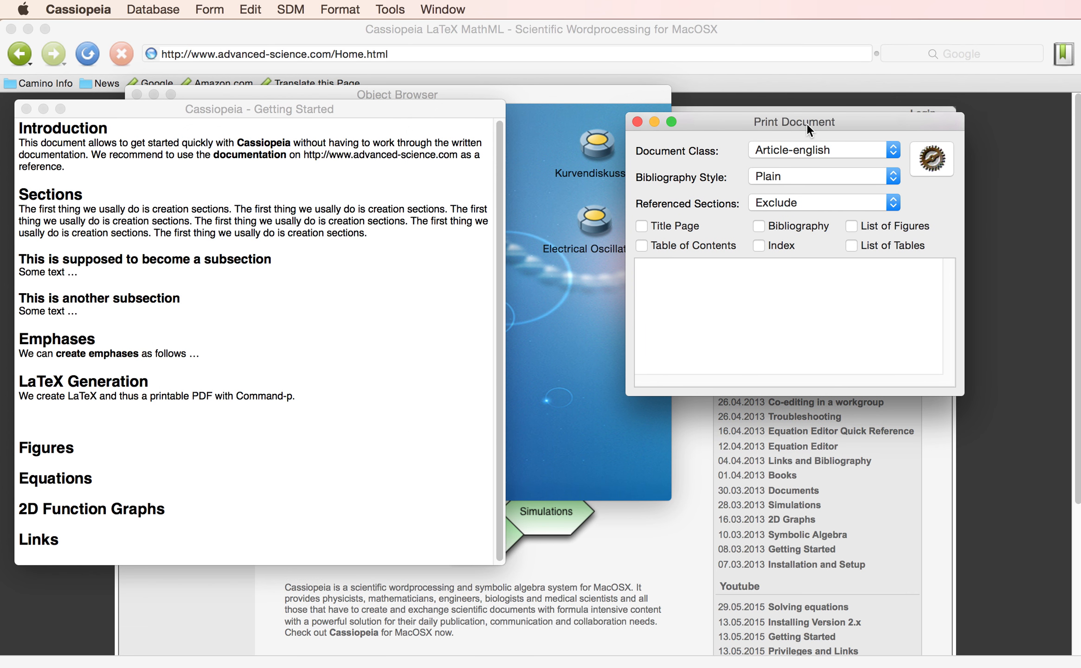
left_click(935, 161)
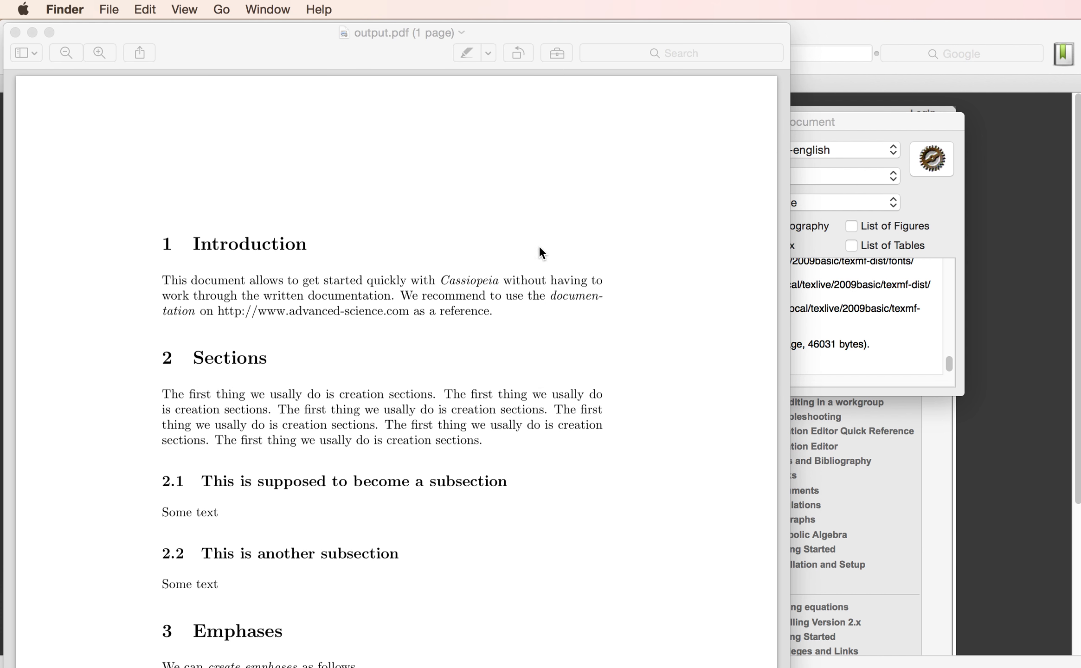
Step: Shrink the PDF preview window, look through the generated page, and close the preview
left_click_drag(789, 664, 692, 632)
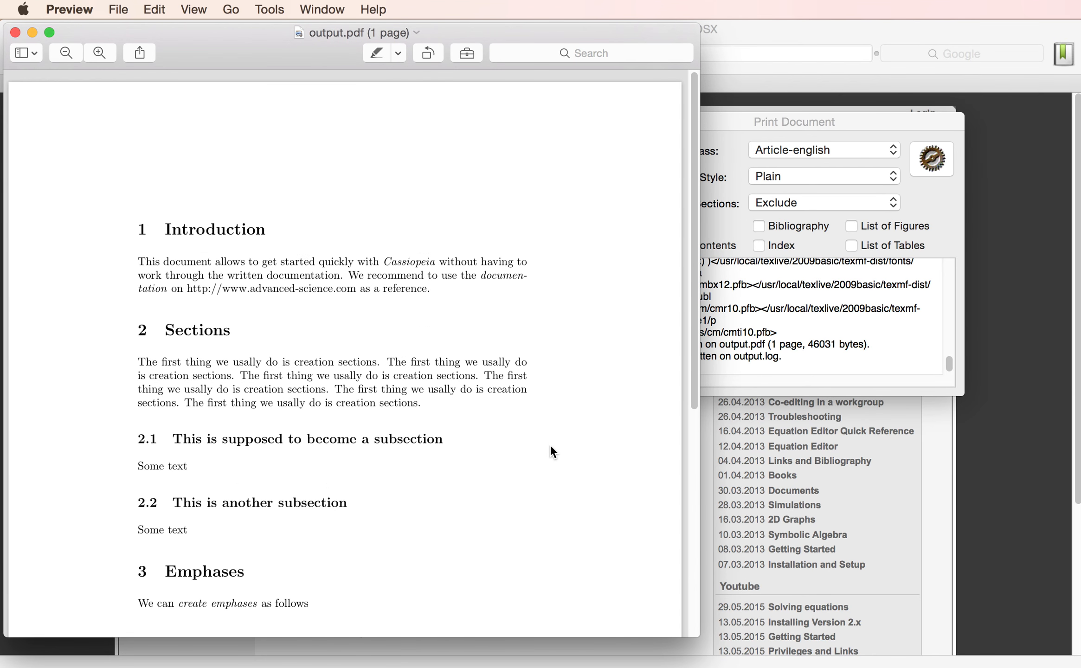
scroll(550, 444, "down", 10)
left_click(17, 32)
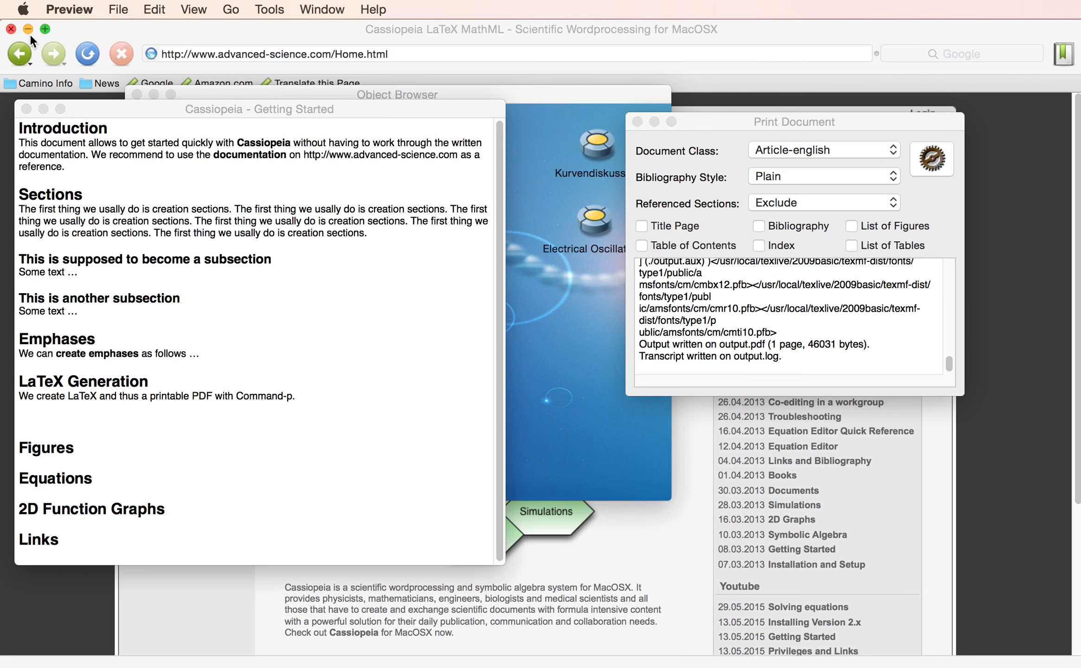
Step: Enable the Title Page and Table of Contents options and generate the PDF again
left_click(645, 225)
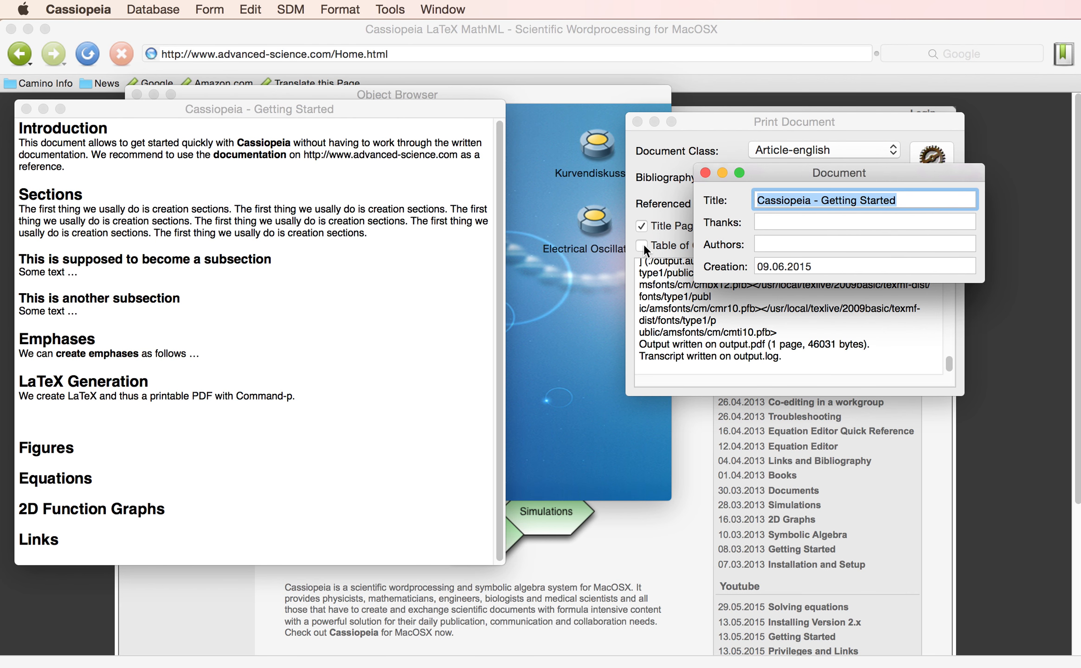
left_click(644, 244)
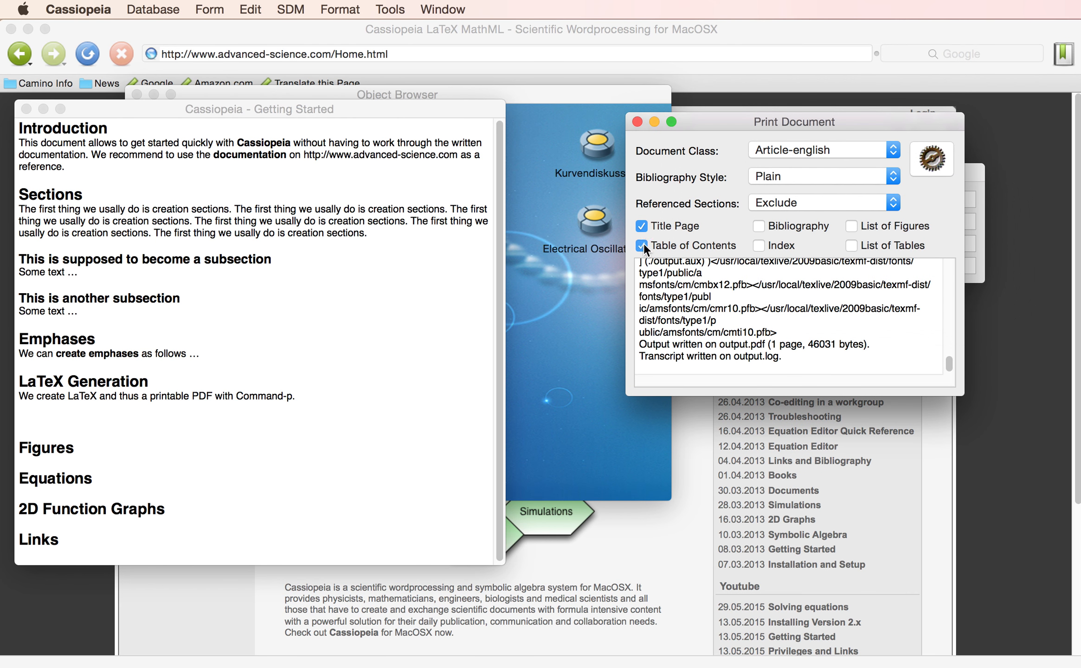
left_click(928, 158)
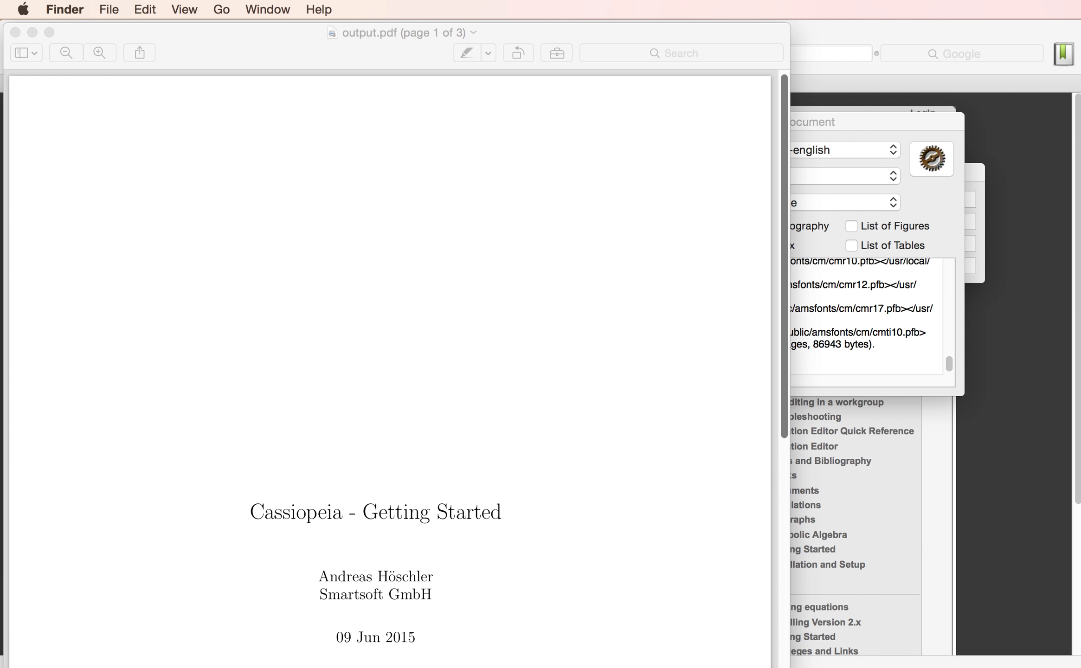
Step: Shrink the PDF preview window, look through the title page, contents and sections, and close the preview and print windows
left_click_drag(790, 667, 704, 635)
scroll(454, 389, "up", 3)
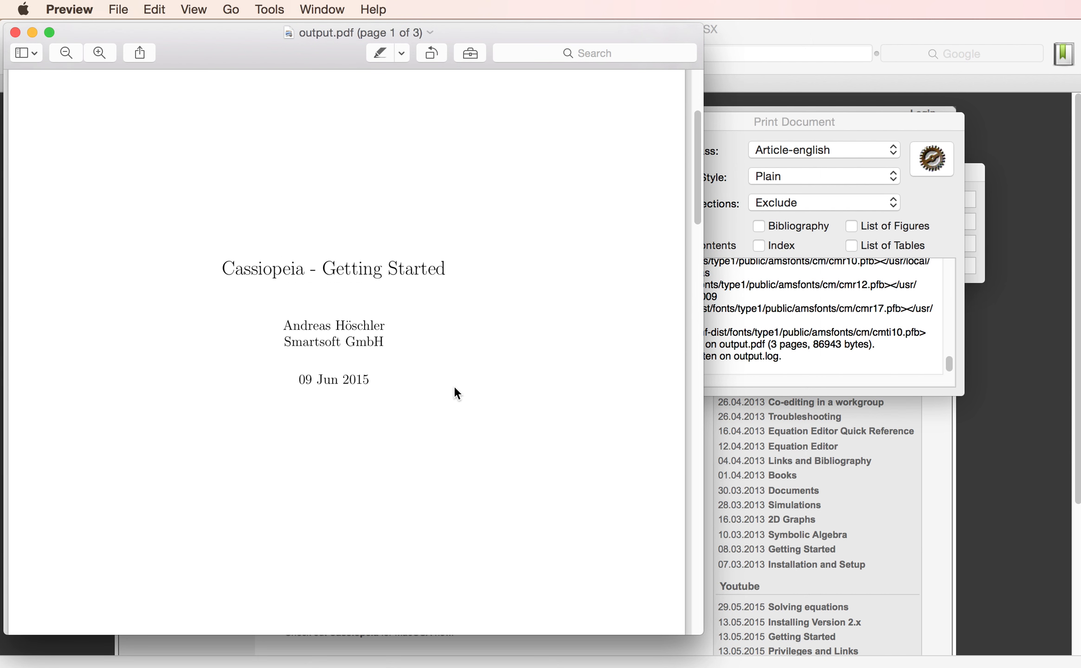
scroll(454, 387, "down", 15)
scroll(455, 390, "down", 10)
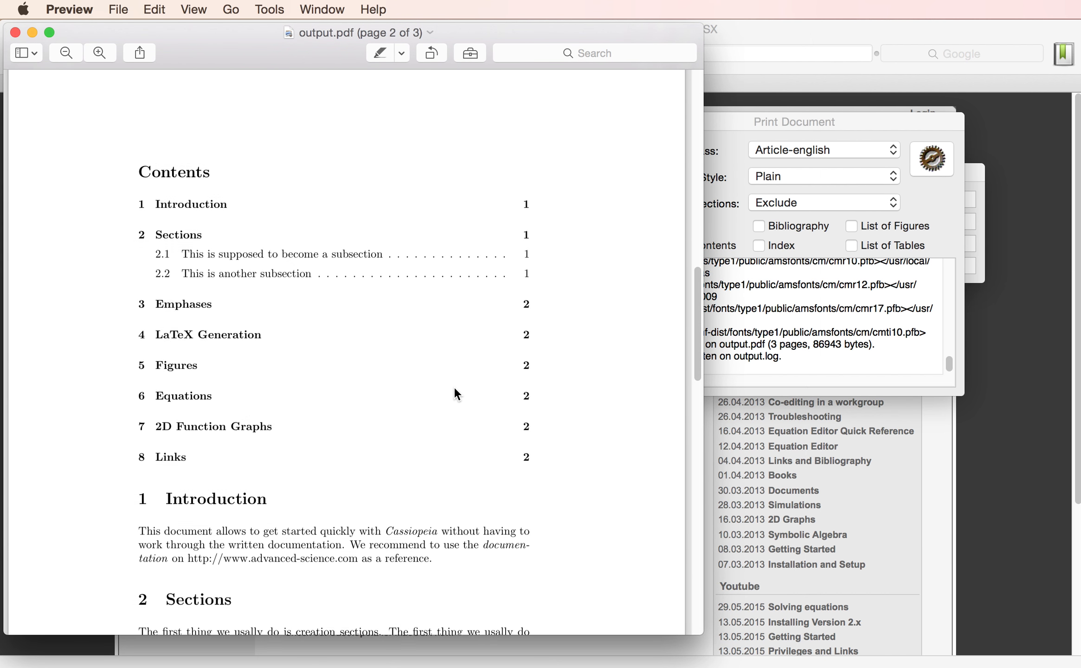
scroll(454, 387, "down", 15)
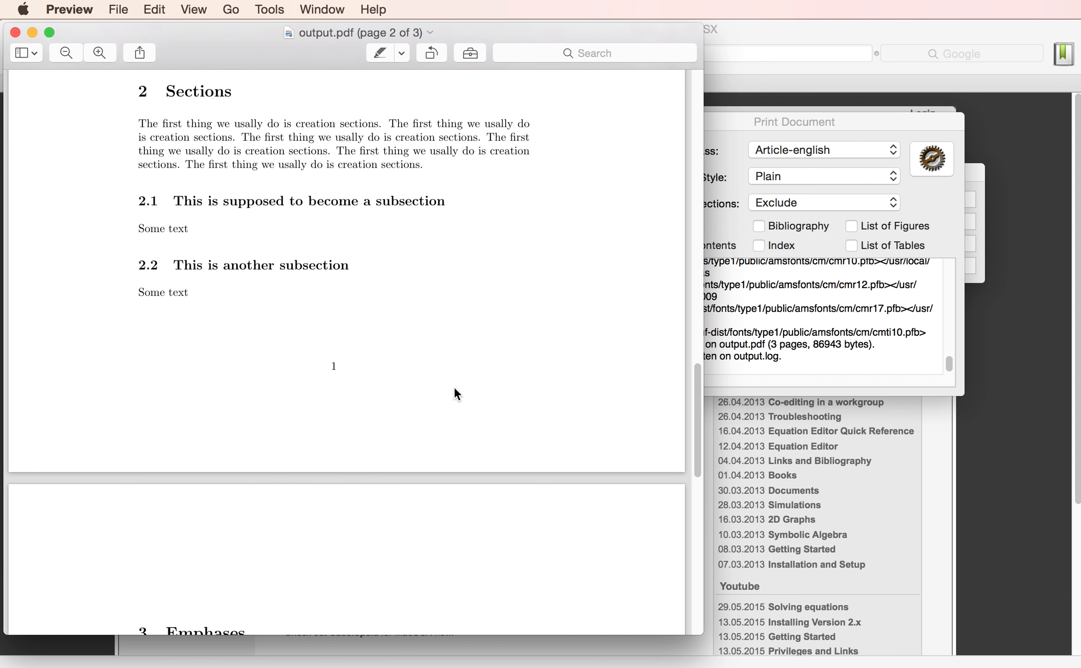
scroll(453, 387, "up", 8)
scroll(454, 387, "up", 20)
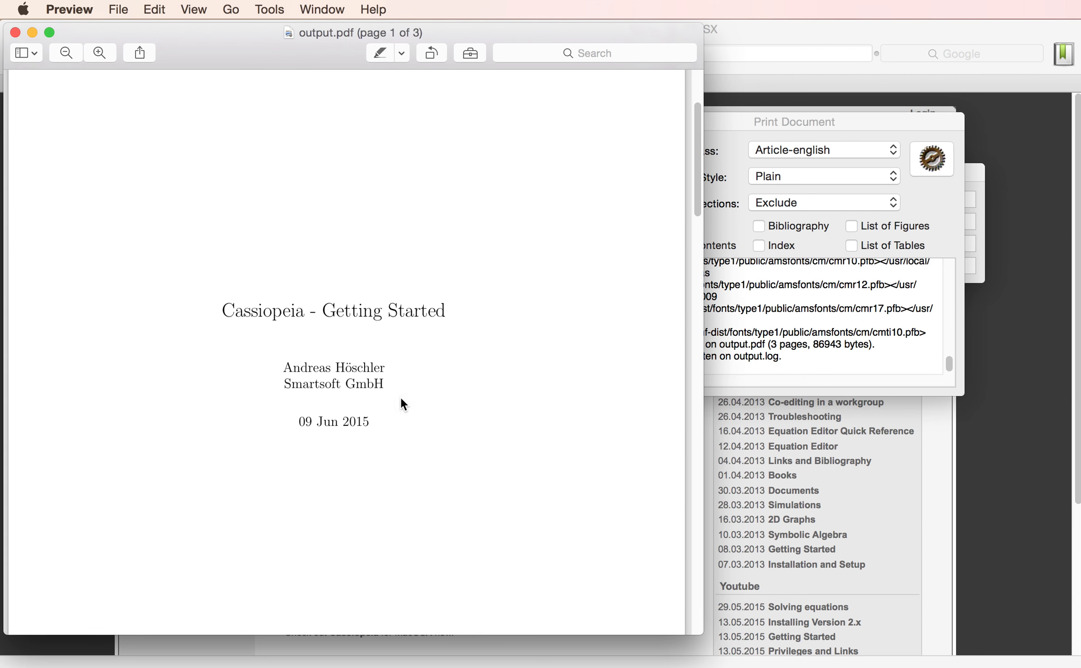
key("super+w")
left_click(696, 336)
key("super+w")
key("super+w")
Step: Remove the surplus blank line above Figures and write "Figures in PDF, TIFF, PGN, ... formant can simply be dragged onto the document." beneath that heading, followed by blank lines
left_click(246, 383)
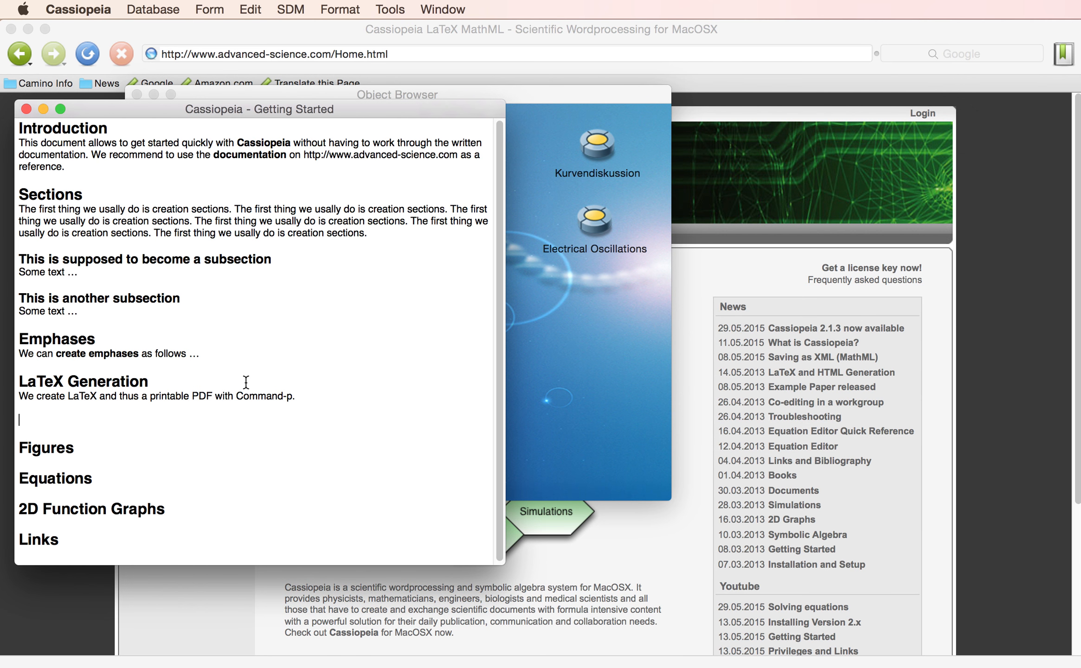
key("BackSpace")
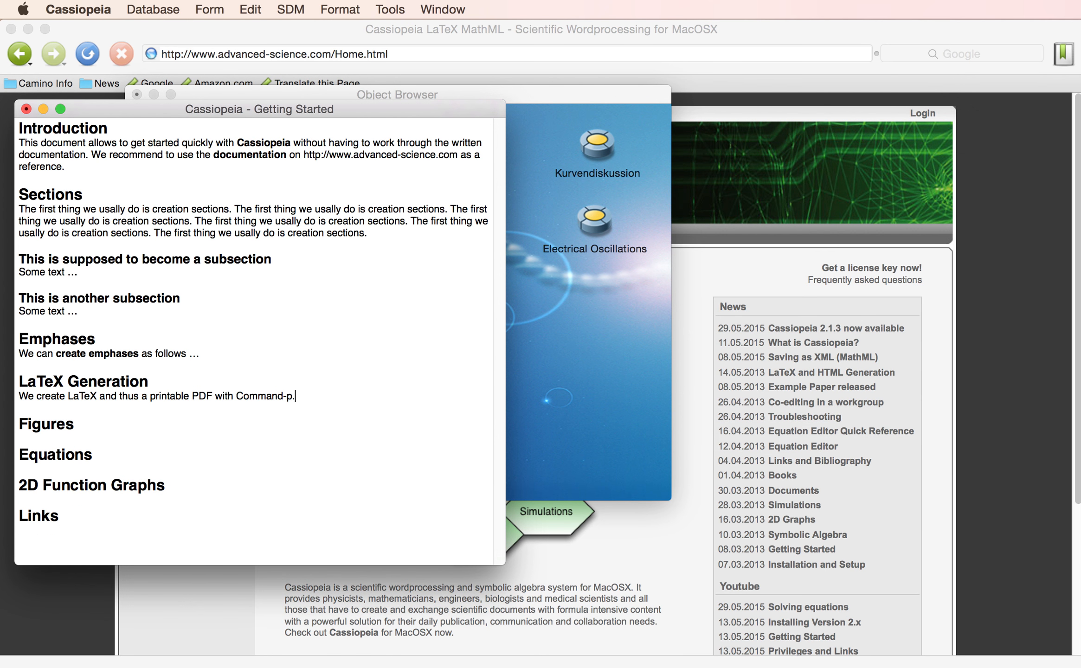
key("Down")
key("Down")
type("Figures in PDF, TIFF, PGN")
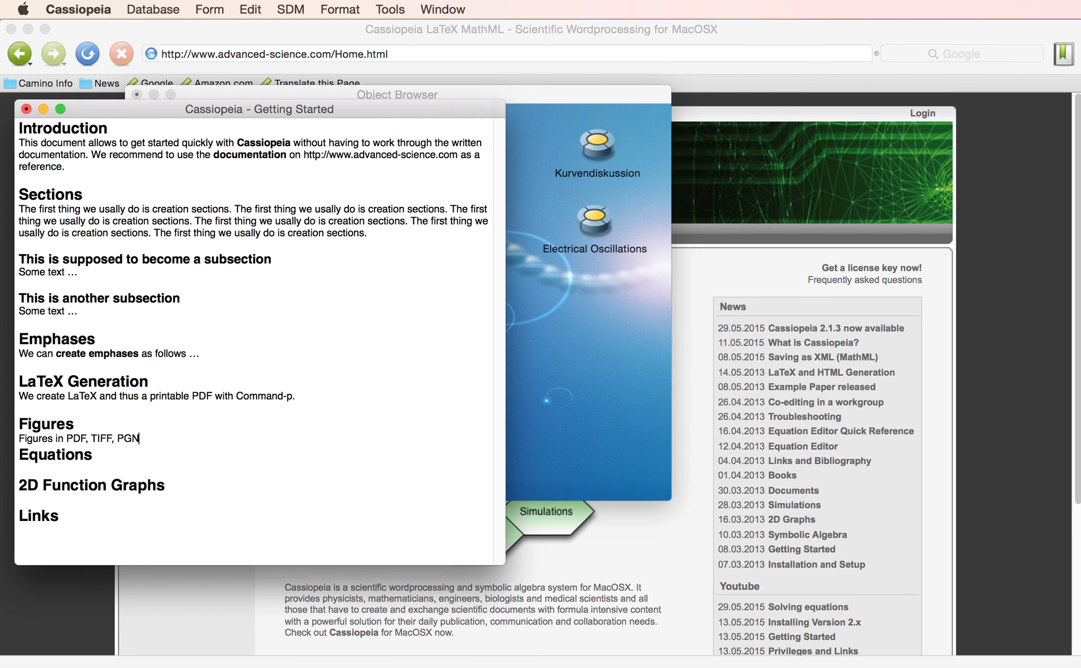
type(", ...")
type(" forman")
type("t can simply ")
type("be ")
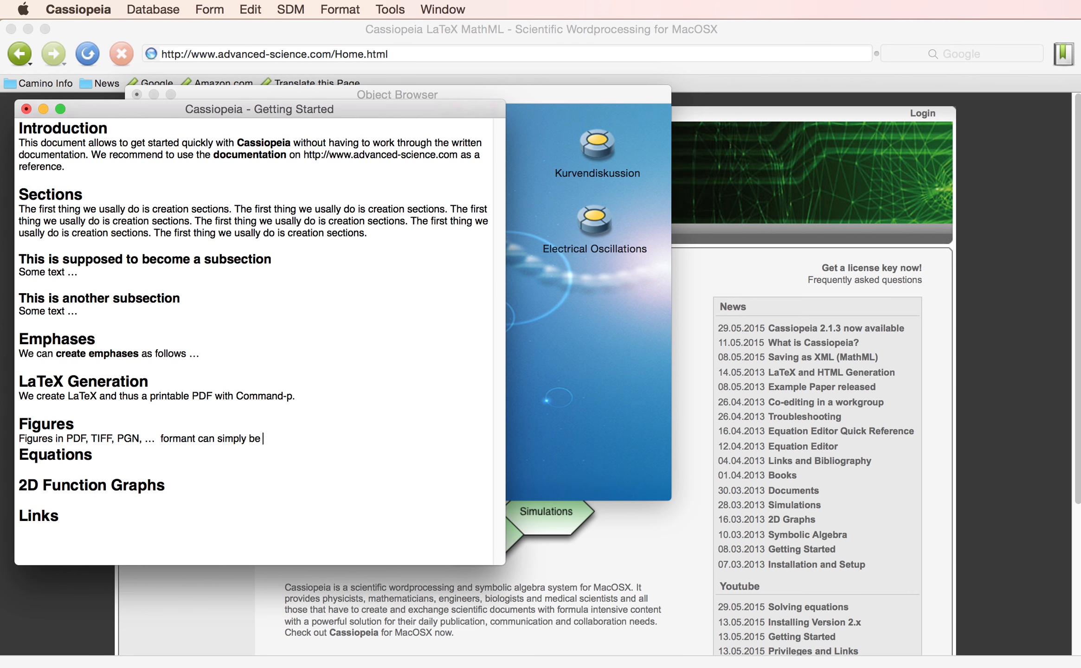
type("dragged onto the documentz")
key("BackSpace")
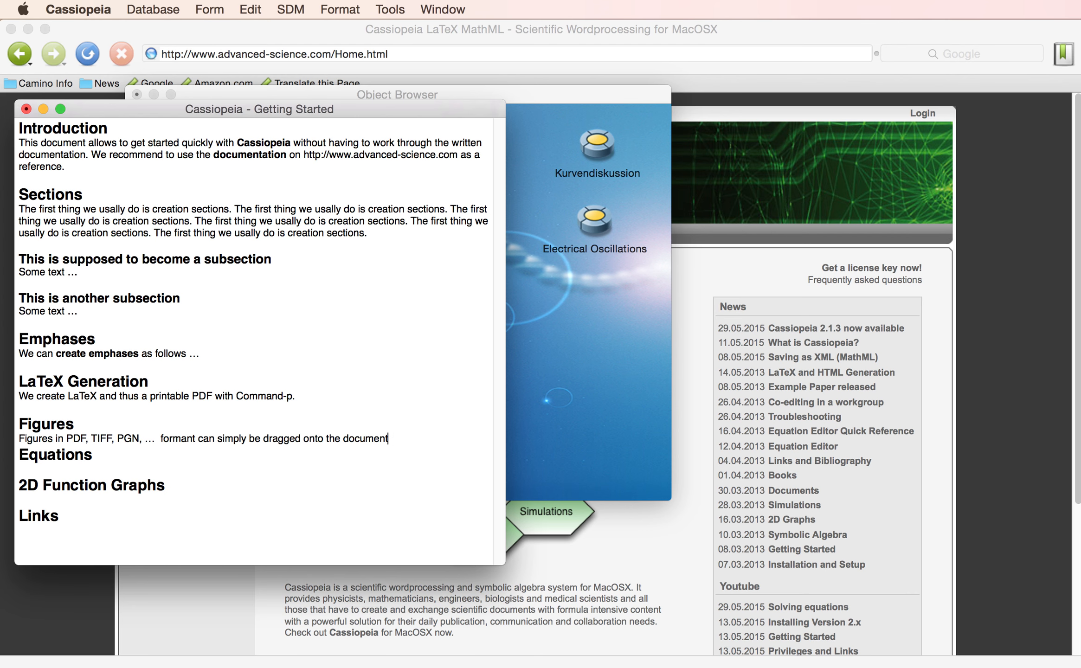
key("Return")
key("Return")
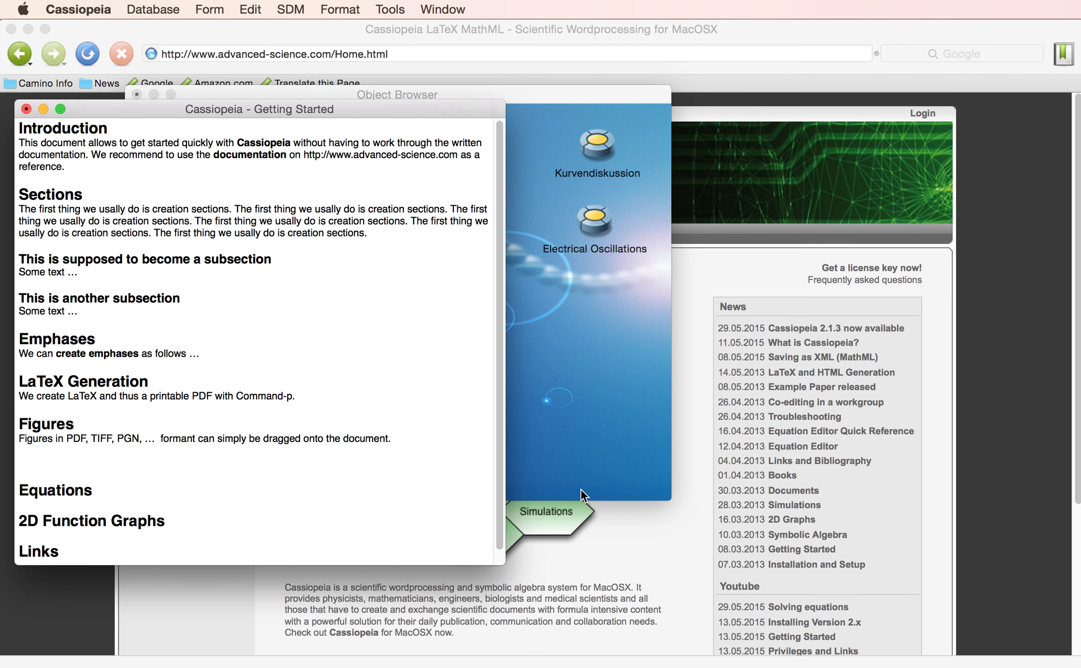
Step: Move the browser window aside and insert the website's green hexagon diagram as a figure beneath the Figures text
left_click(636, 549)
left_click_drag(481, 39, 845, 40)
left_click(256, 466)
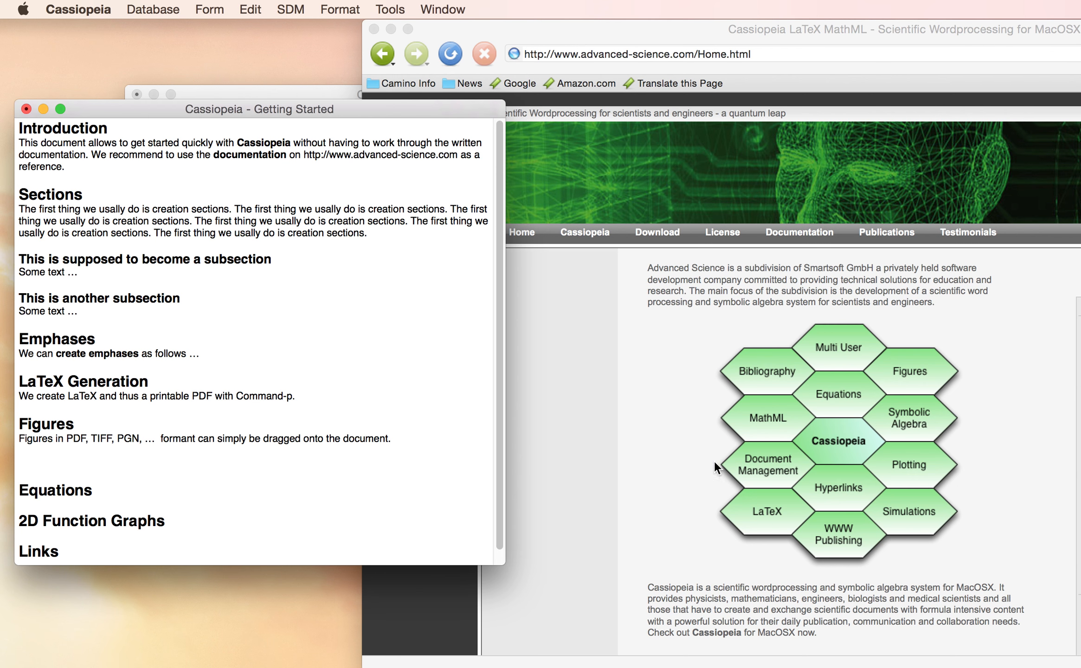
left_click(807, 438)
left_click_drag(833, 435, 181, 454)
scroll(222, 446, "down", 5)
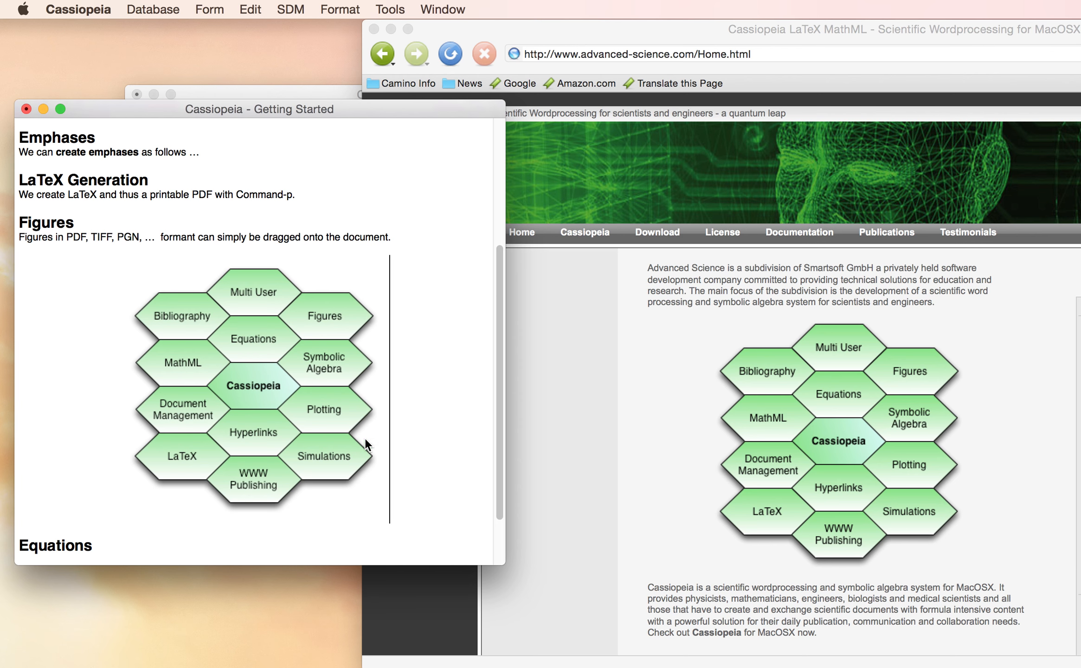
Step: Adjust the blank lines between the hexagon figure and the Equations heading, and move the browser window back behind the document
key("Return")
key("Return")
key("Down")
key("Down")
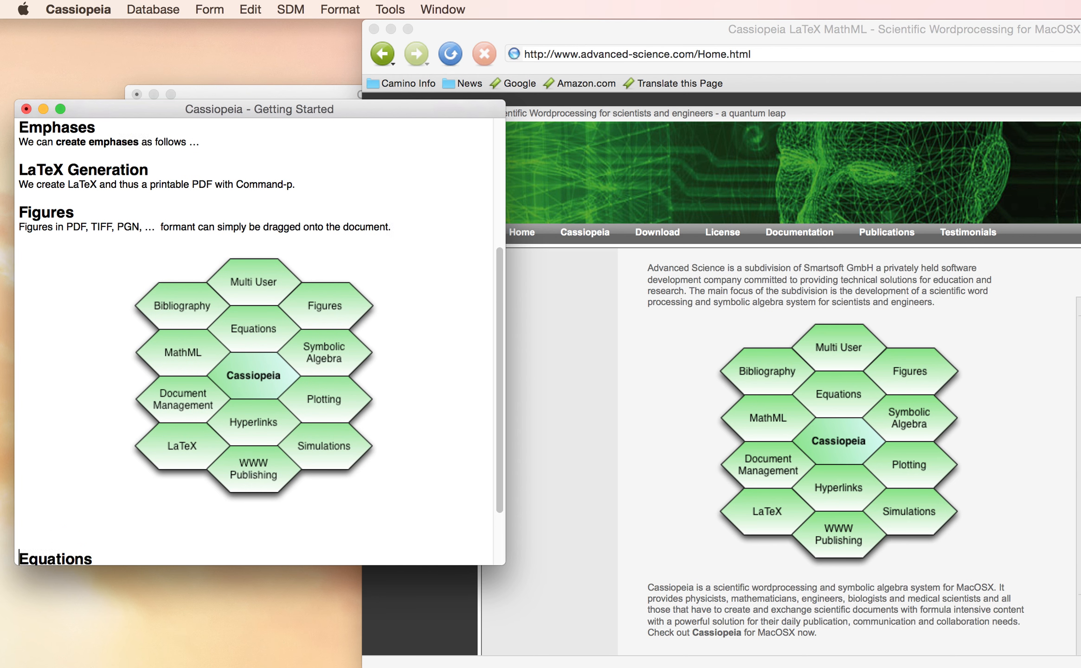
key("BackSpace")
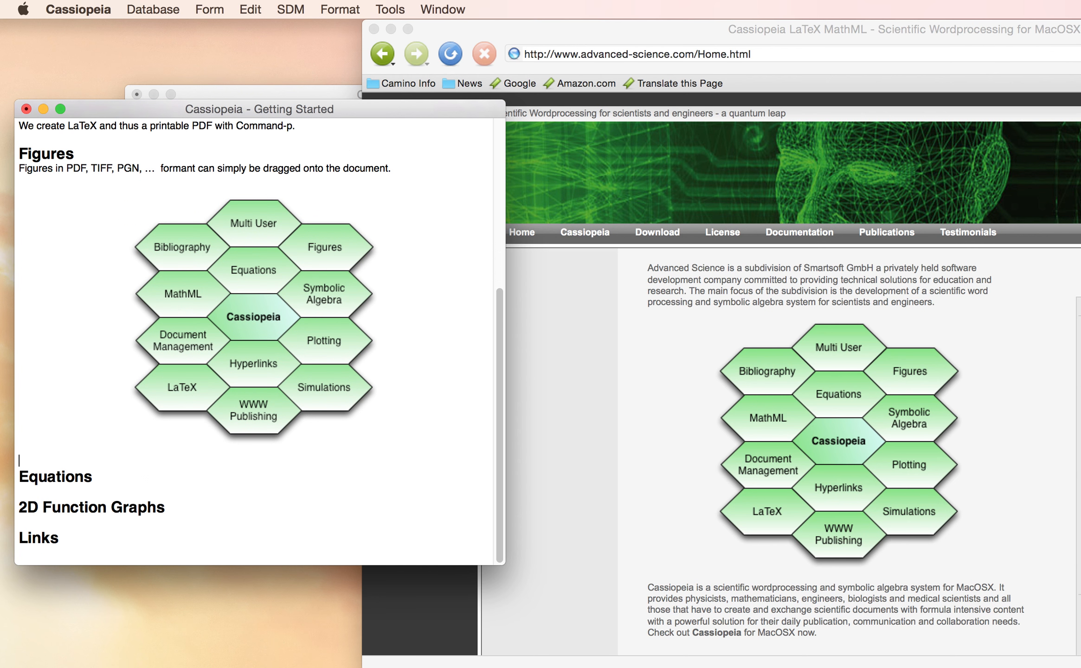
left_click_drag(829, 29, 492, 28)
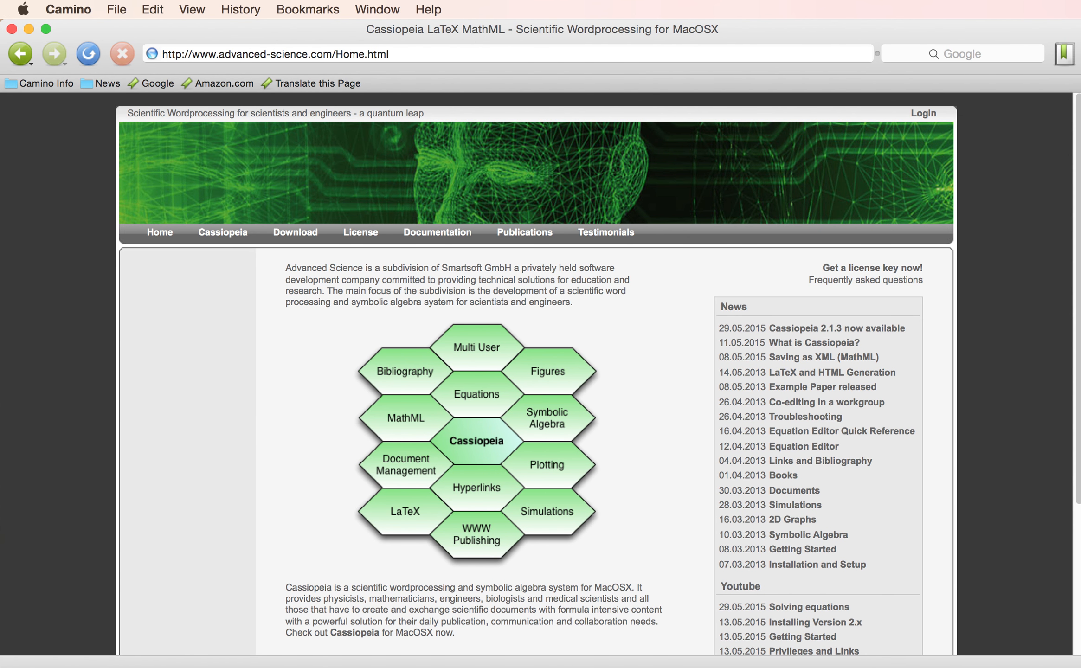
key("super+Tab")
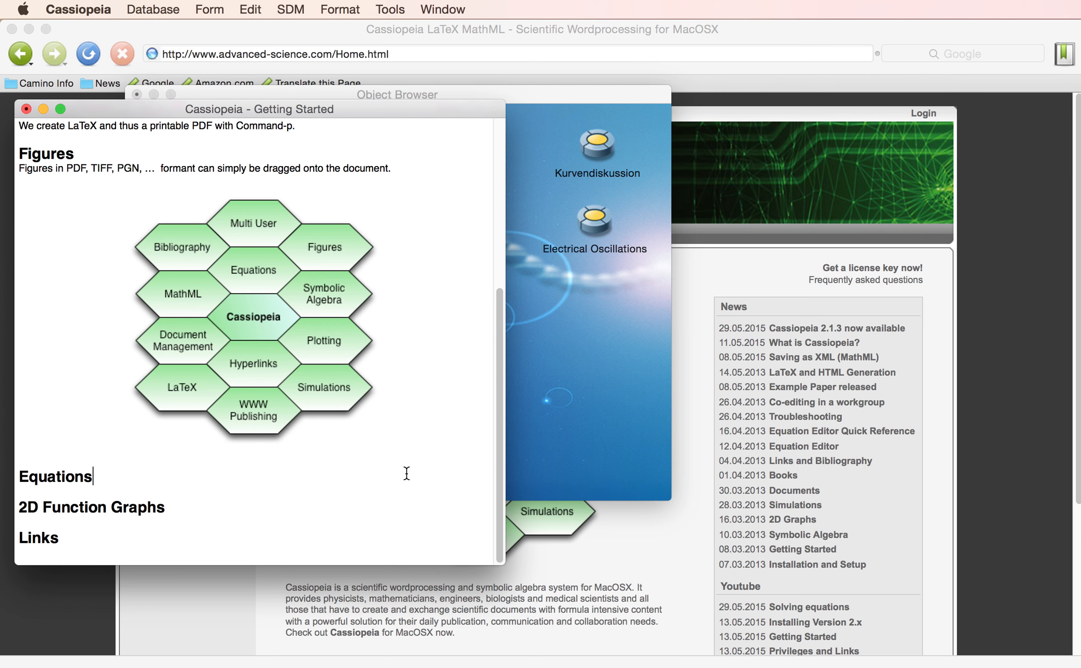
Step: Save the document and generate a PDF with the Article-english class, Plain bibliography style and referenced sections excluded
key("super+s")
key("super+p")
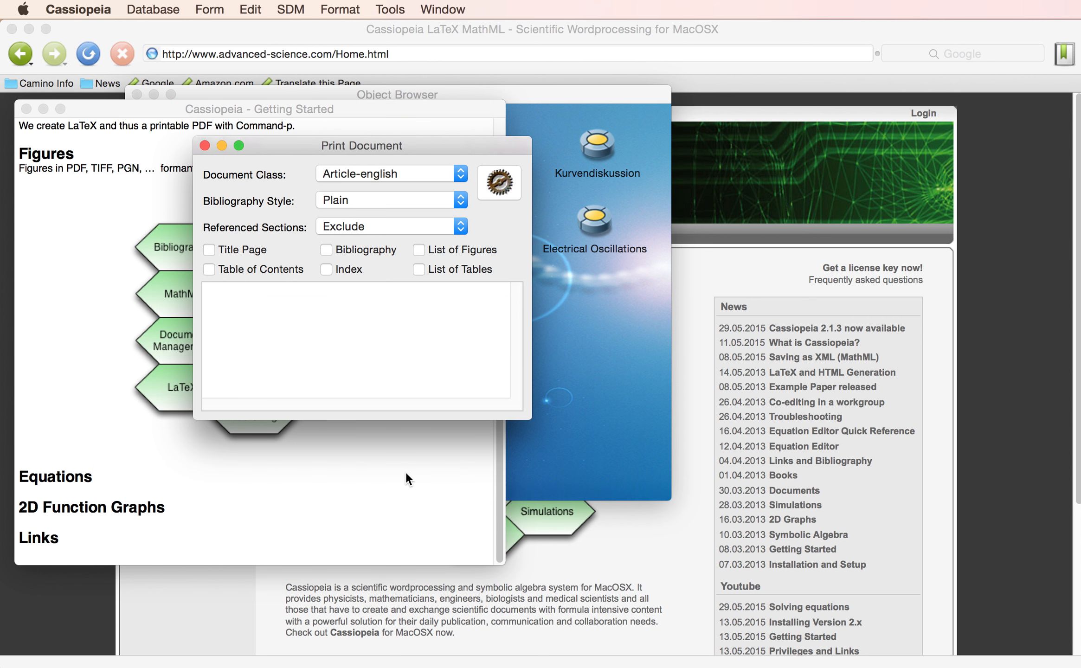
left_click(485, 191)
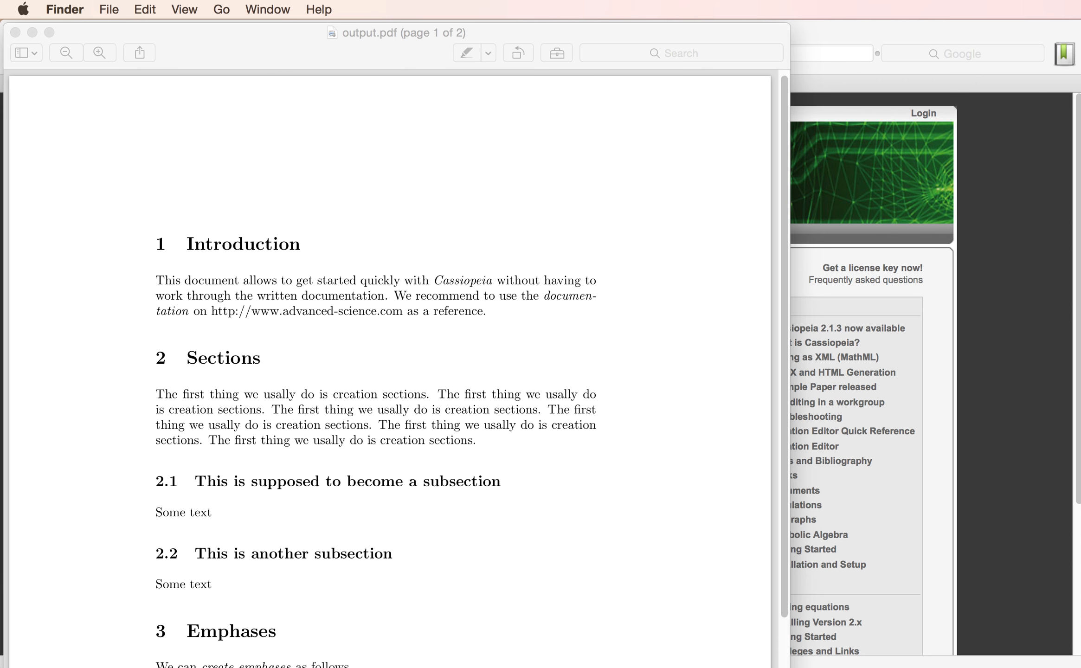
Step: Shrink the PDF preview window, examine the inserted figure on the second page, and close the preview to return to the document
scroll(390, 371, "down", 10)
left_click_drag(790, 666, 710, 636)
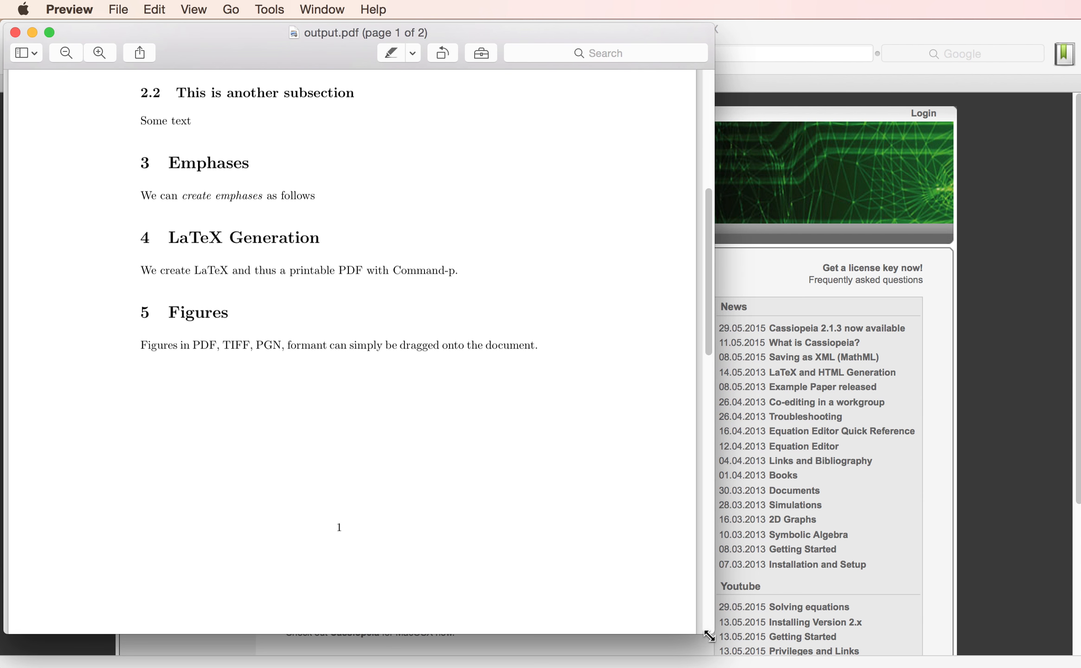
scroll(638, 575, "down", 15)
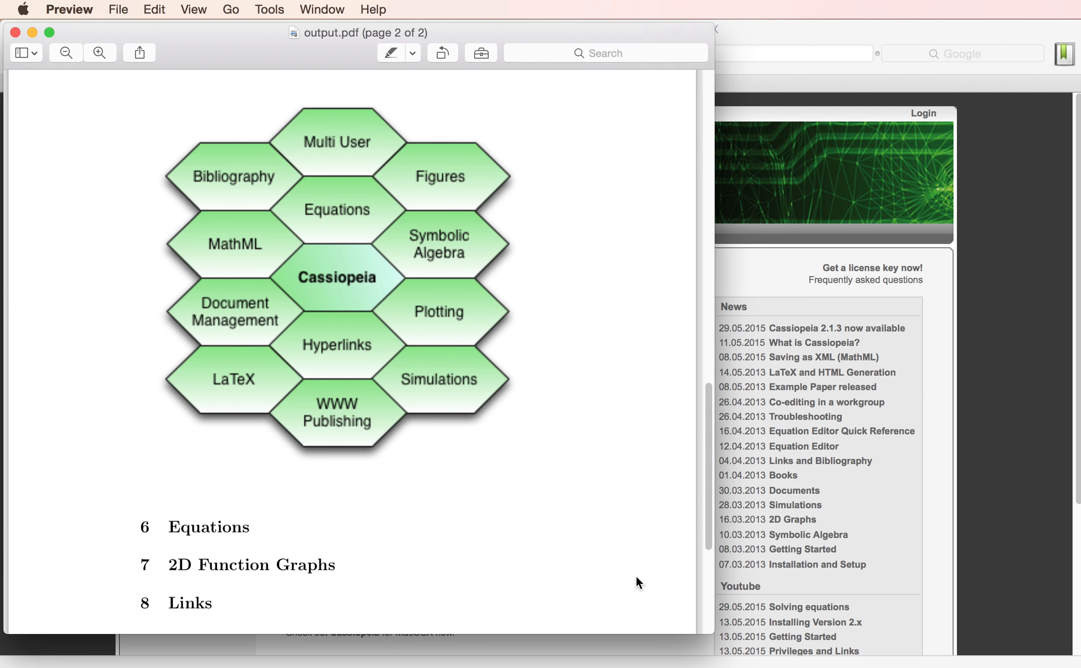
left_click(15, 32)
left_click(138, 452)
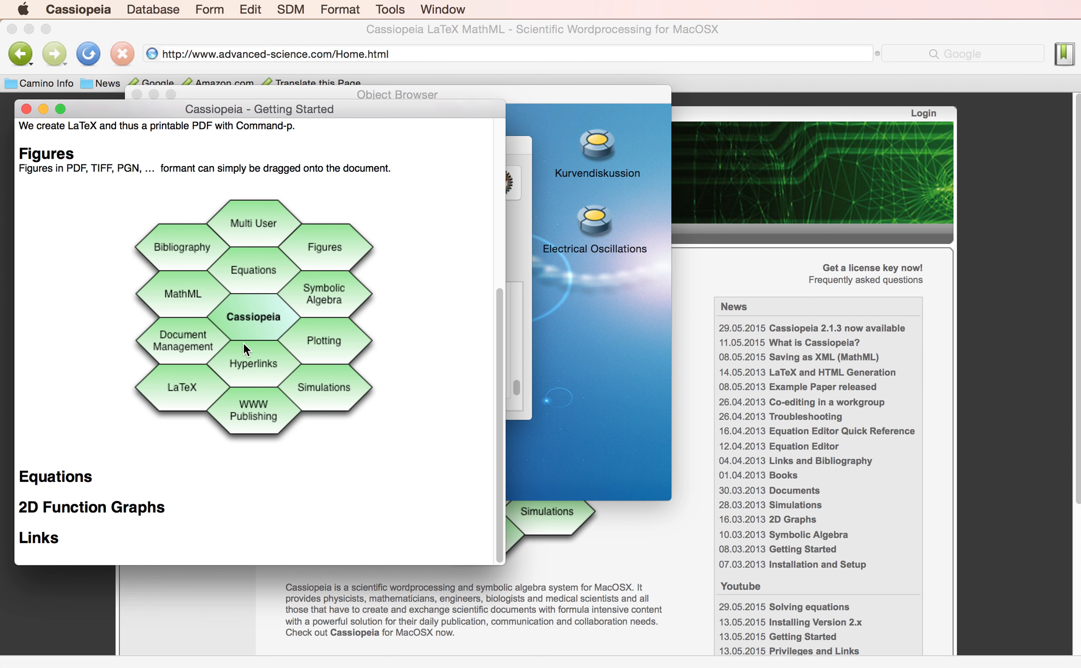
Step: Give the hexagon figure the caption "This is an interesting figure" and the figure option "width=8cm"
double_click(243, 327)
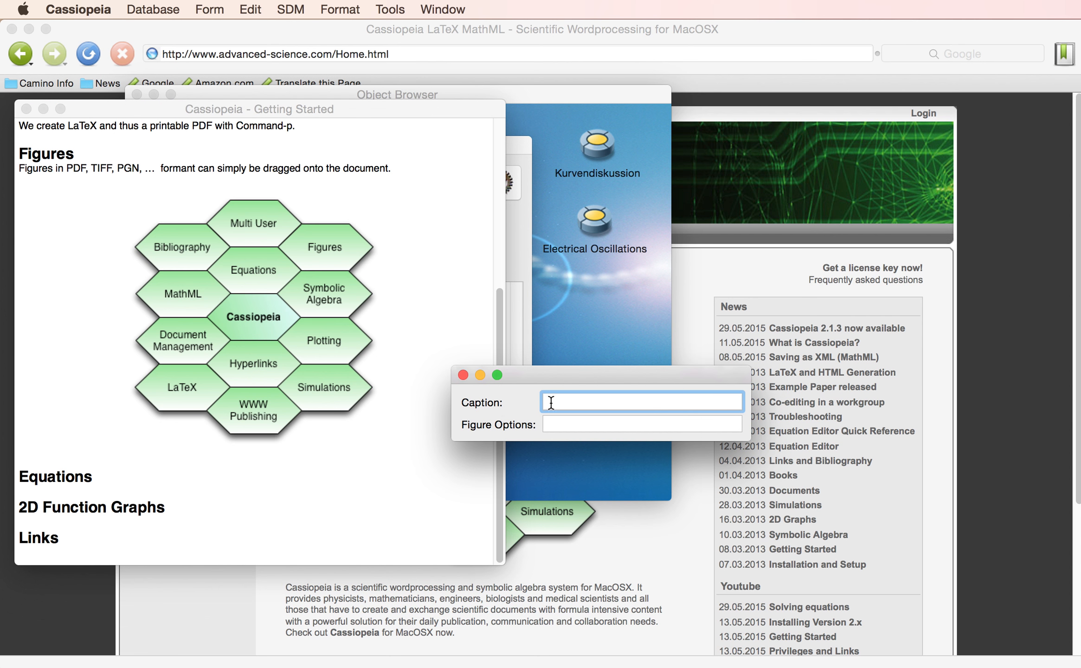
type("Thi s is an interes")
key("BackSpace")
key("BackSpace")
key("BackSpace")
type("resting figure")
left_click(546, 425)
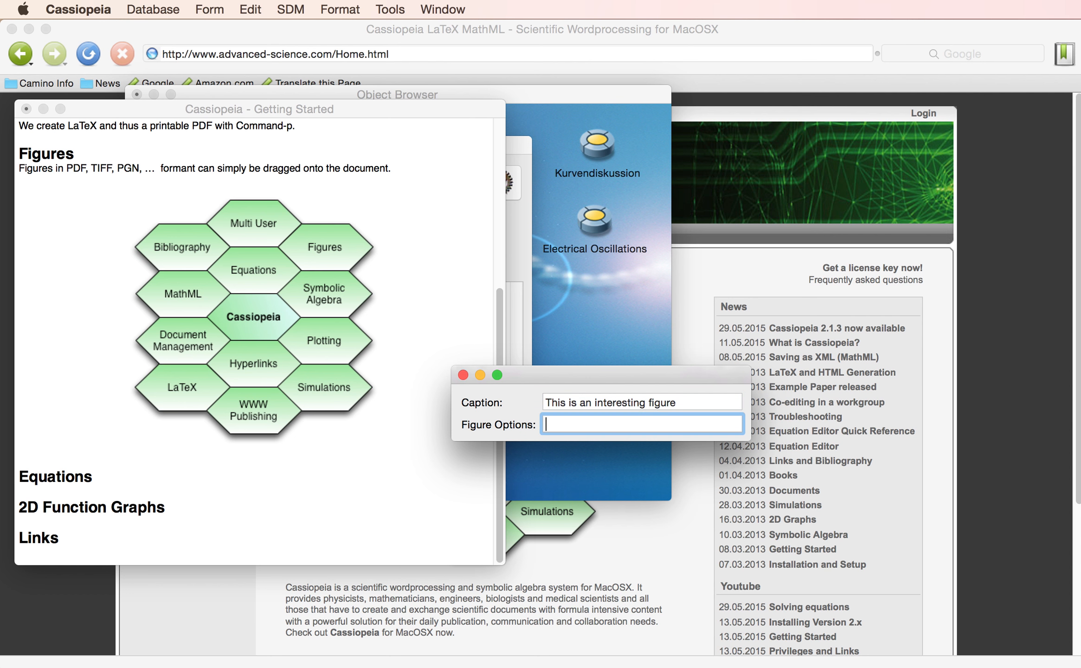
type("width=8cm")
key("super+a")
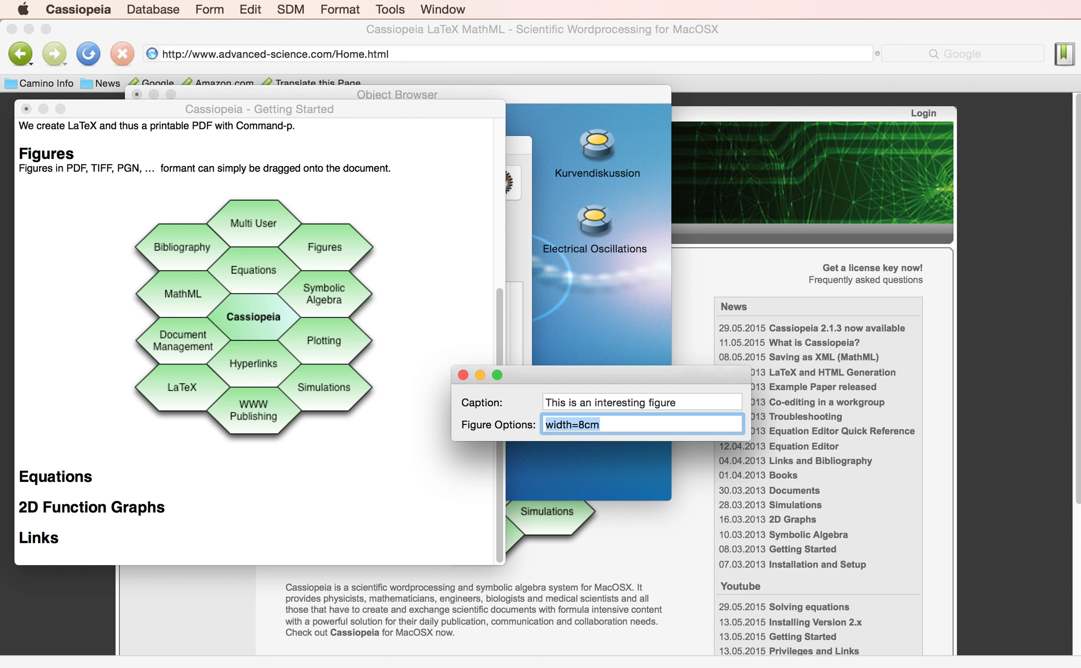
key("Return")
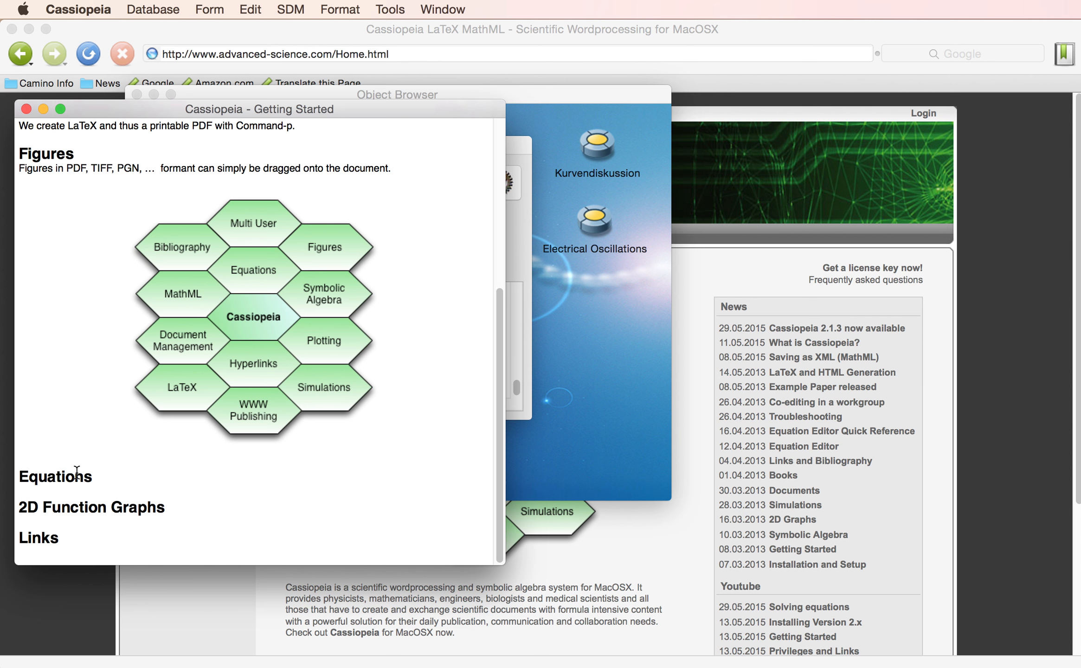
Step: Generate the PDF again, examine the captioned figure on the second page, and close the preview to return to the document
key("super+p")
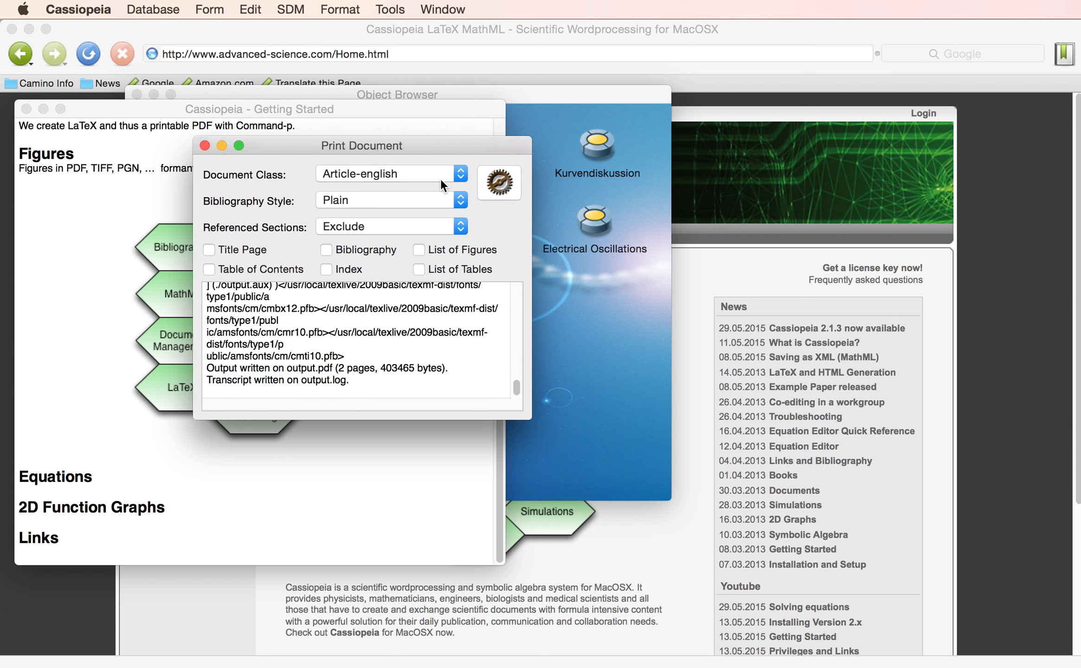
left_click(504, 190)
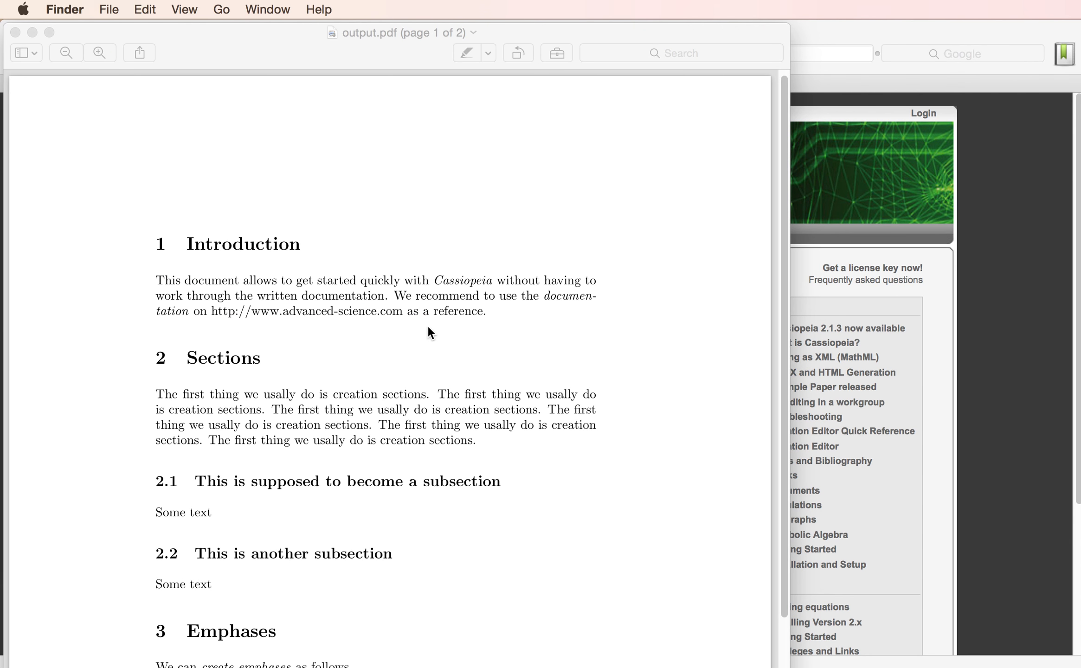
scroll(427, 339, "down", 5)
scroll(427, 354, "down", 10)
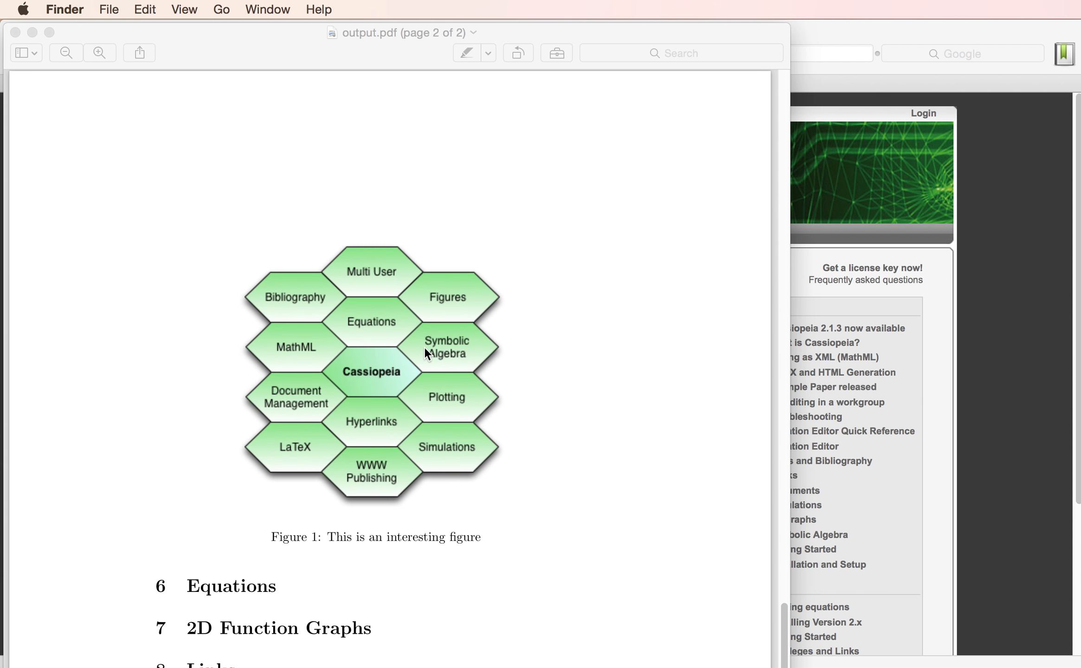
scroll(425, 424, "up", 2)
scroll(426, 429, "down", 2)
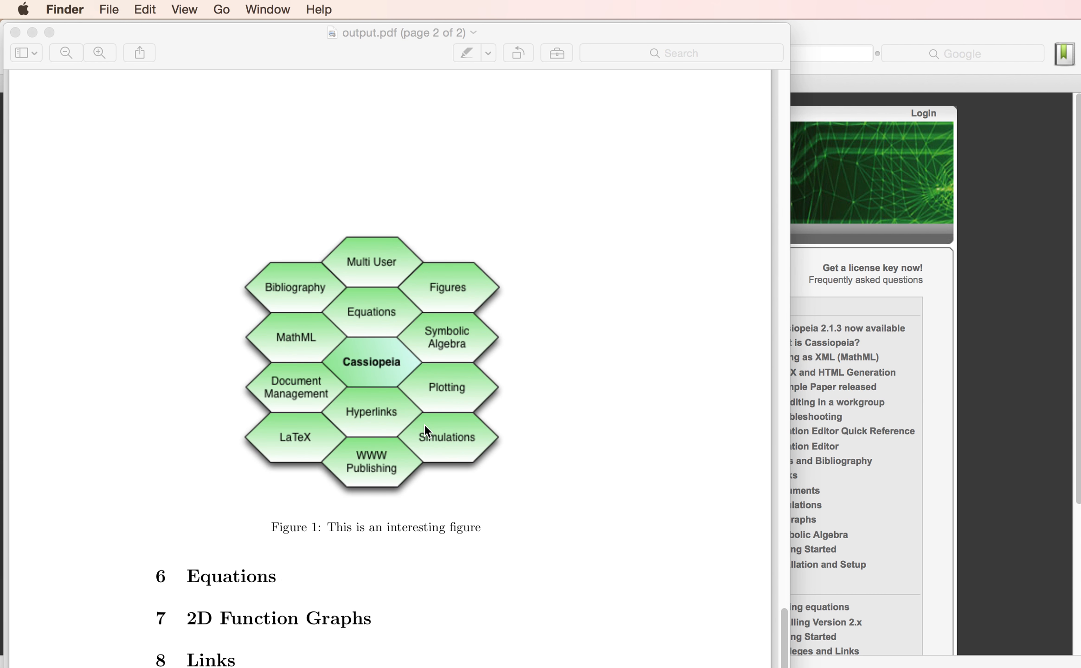
left_click(418, 453)
key("super+w")
left_click(292, 432)
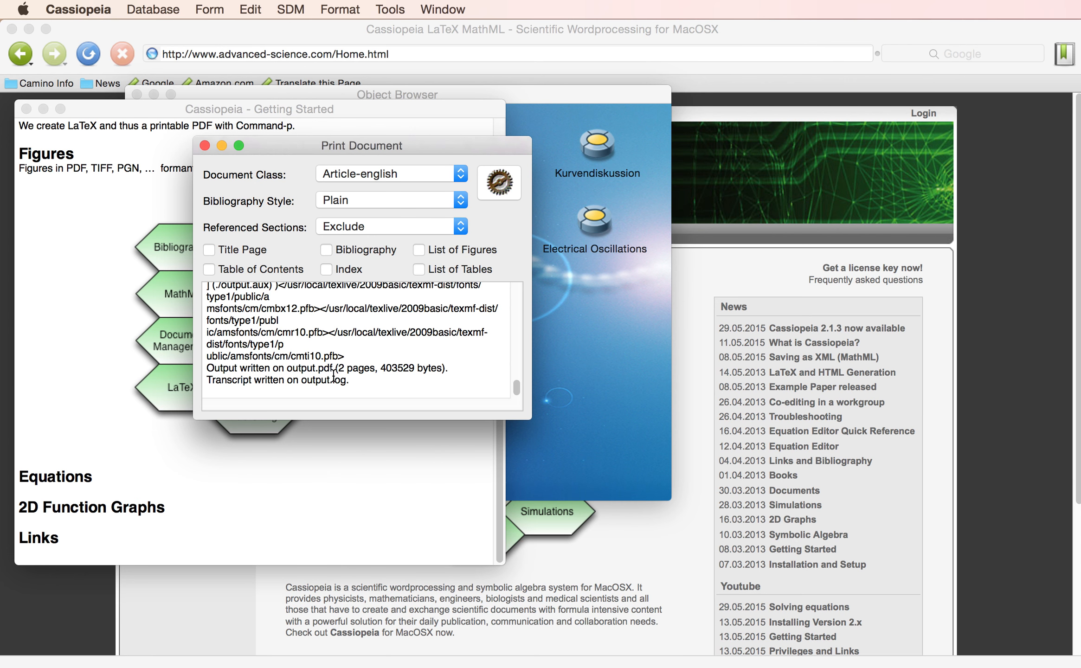
Step: Write "A new equation is inserted with Command-y." beneath the Equations heading, followed by blank lines
scroll(154, 285, "up", 5)
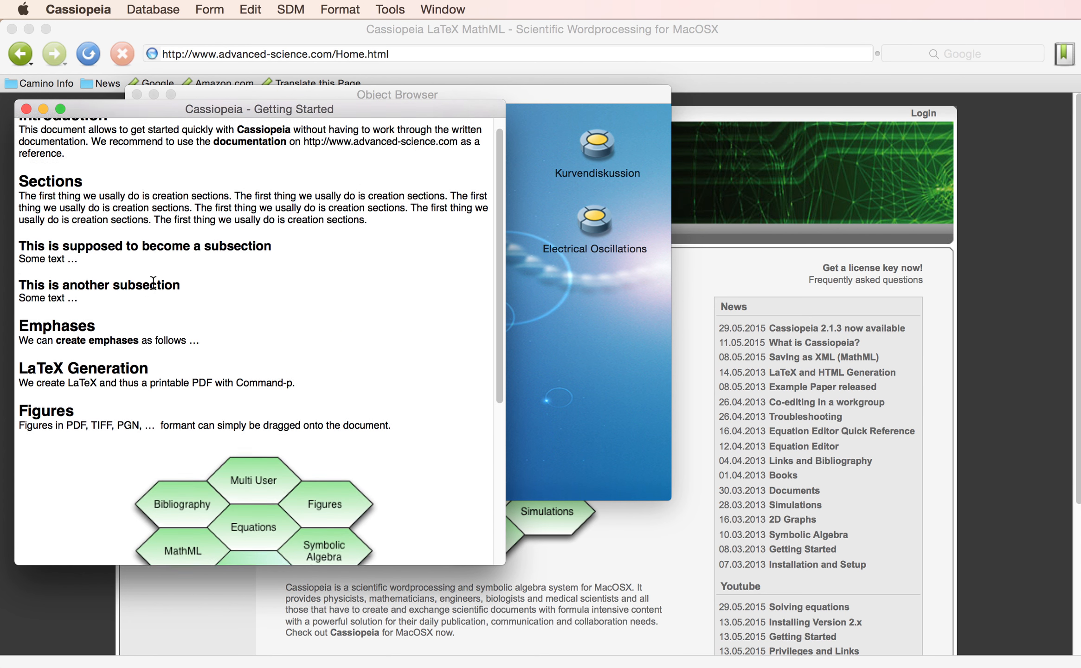
scroll(154, 284, "down", 2)
scroll(154, 285, "down", 3)
left_click(90, 490)
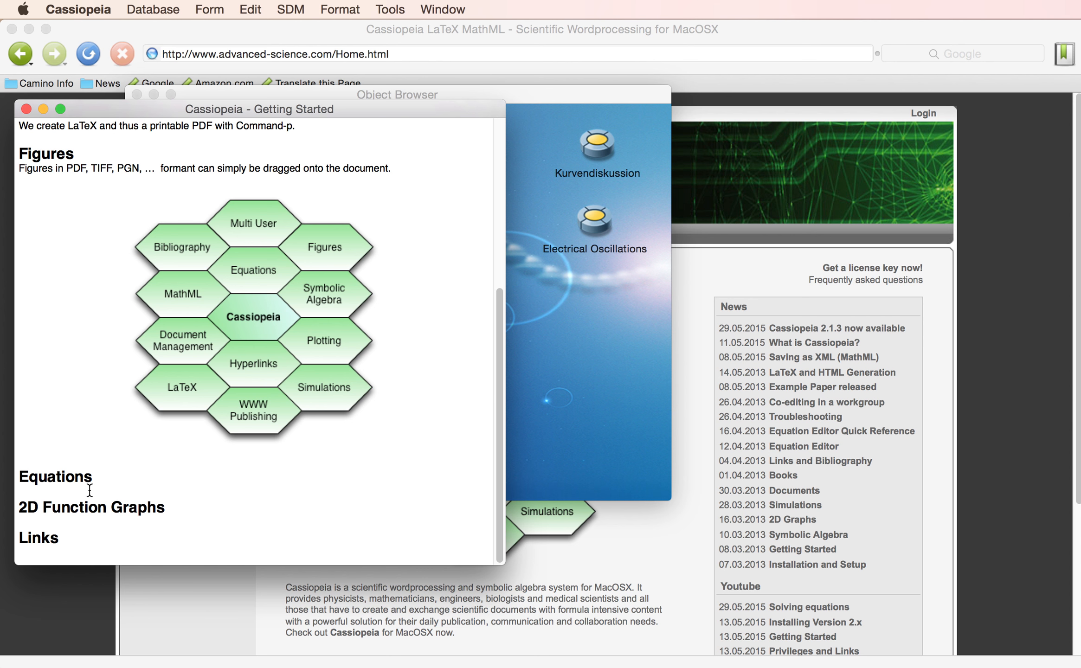
type("A new equation is insrt")
key("BackSpace")
key("BackSpace")
type("erted ")
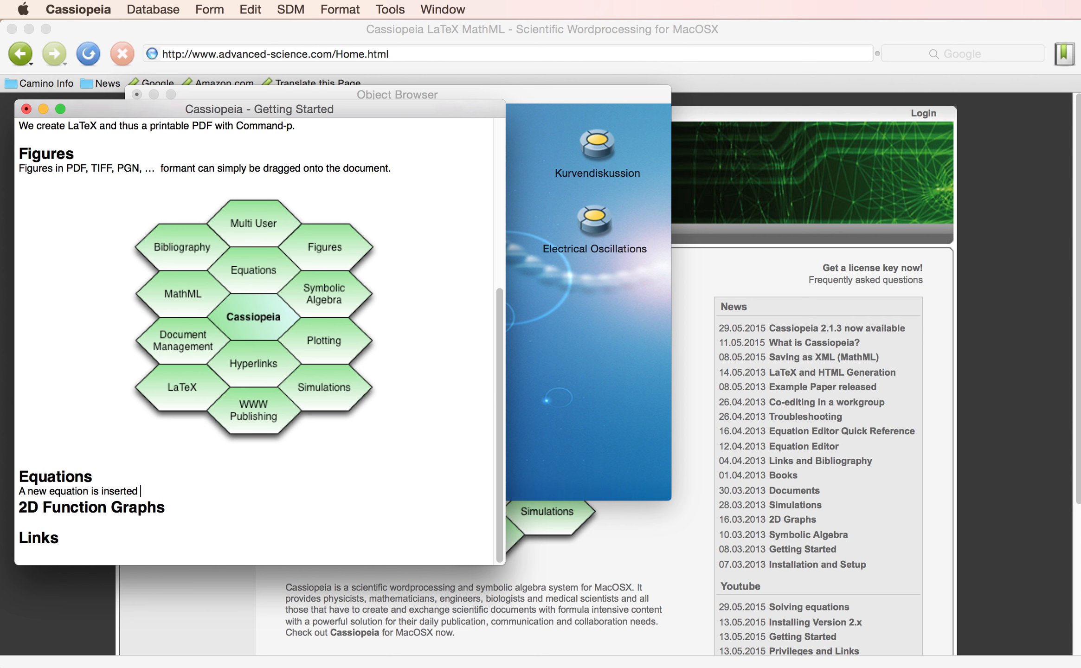
type("with Command-y.")
key("Return")
key("Return")
Step: Make "Command-y" bold in the sentence beneath the Equations heading
key("Up")
key("Up")
key("Right")
key("Right")
key("Right")
key("Right")
key("Right")
key("Right")
key("Right")
key("Right")
key("Right")
key("Right")
key("Right")
key("Right")
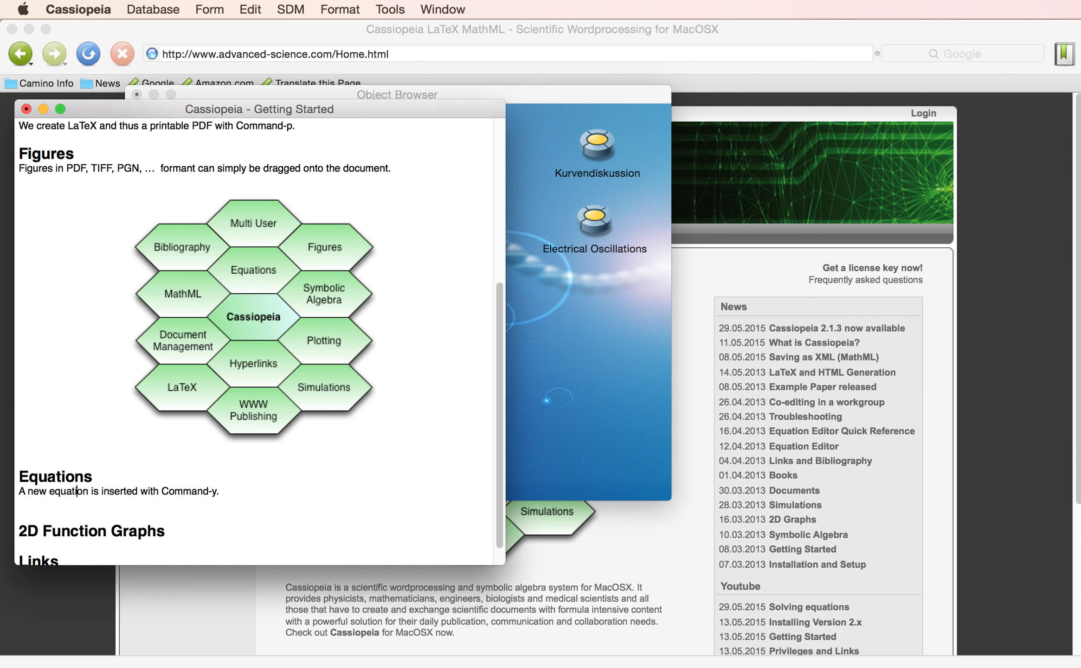
key("Right")
key("Right")
key("Right")
key("Right")
key("Right")
key("Right")
key("Right")
key("Right")
key("Right")
key("Right")
key("Right")
key("Right")
key("Right")
key("Right")
key("Right")
key("Right")
key("Right")
key("Right")
key("Right")
key("Right")
key("shift+Right")
key("shift+Right")
key("shift+Right")
key("shift+Right")
key("shift+Right")
key("shift+Right")
key("shift+Right")
key("shift+Right")
key("shift+Right")
key("super+b")
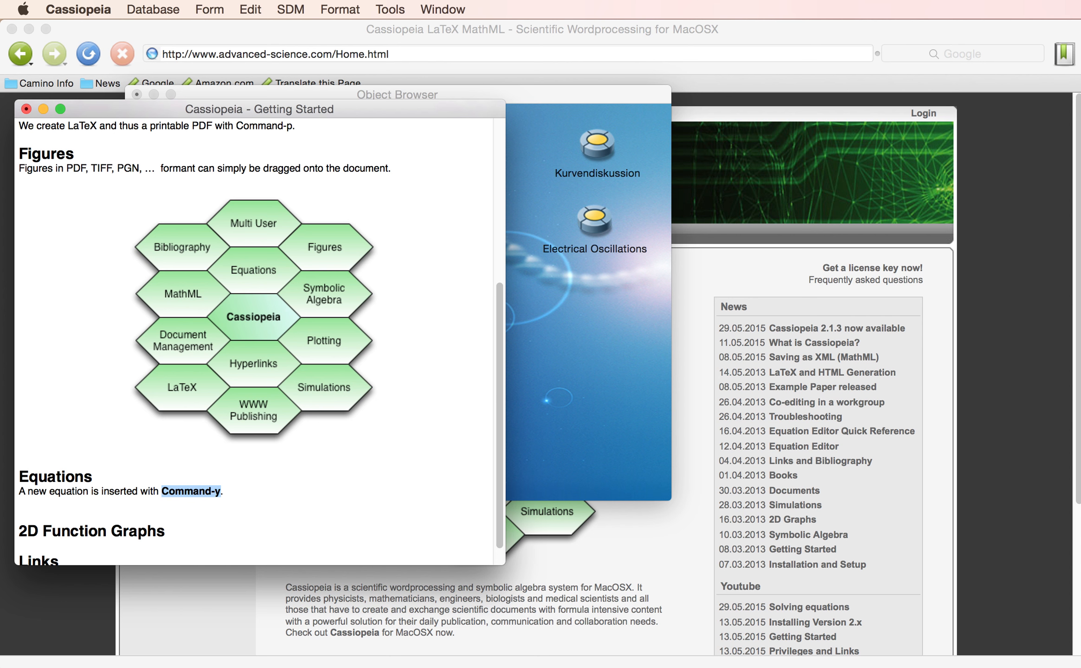
Step: Insert the equation y = x² + 2x + 3x + 10 beneath the "A new equation is inserted with Command-y." sentence
key("Right")
key("Down")
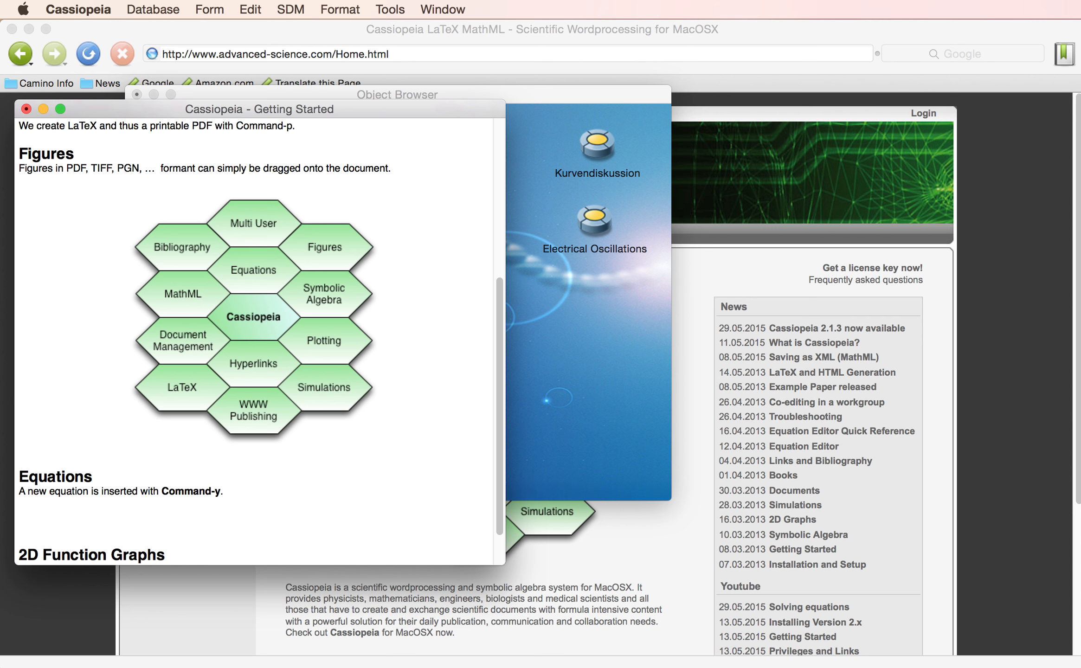
key("super+y")
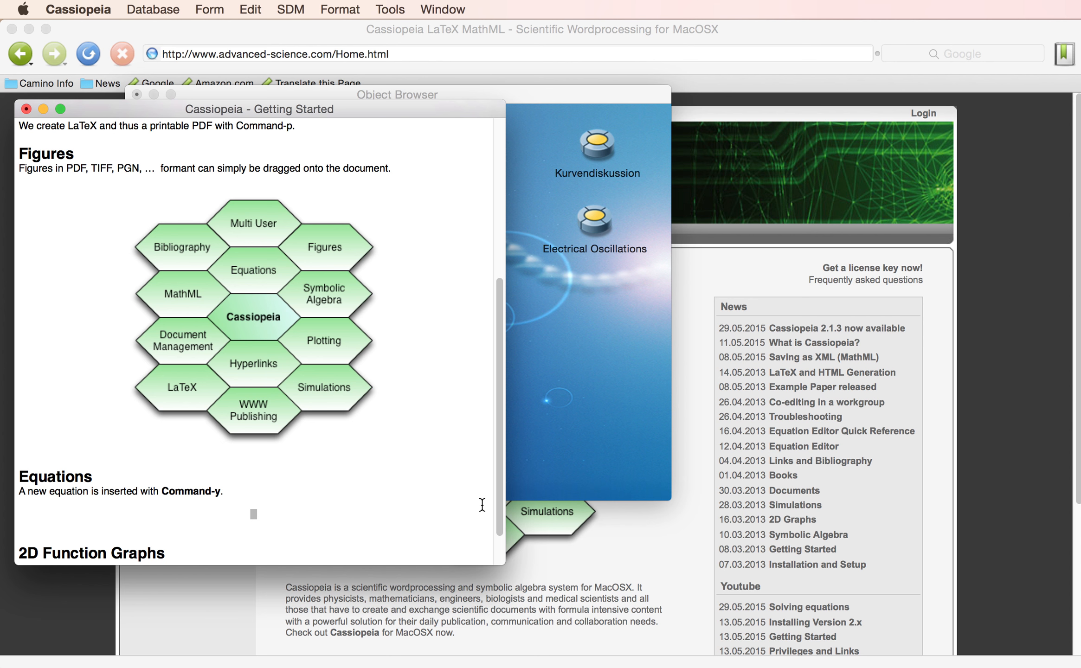
type("y=")
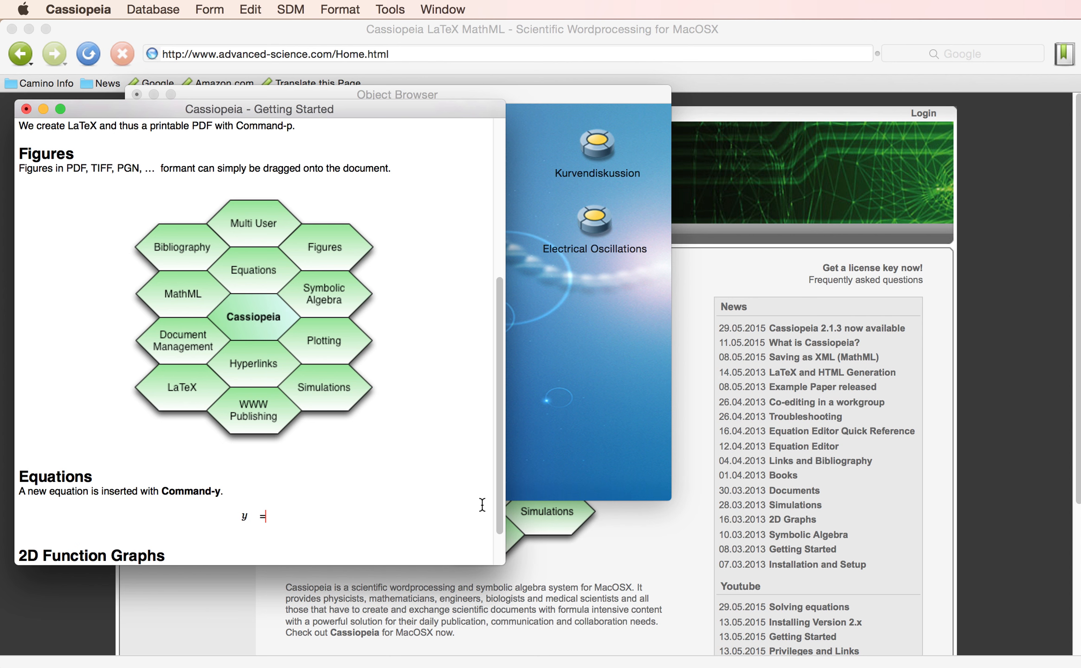
type("x")
type("^")
type("2")
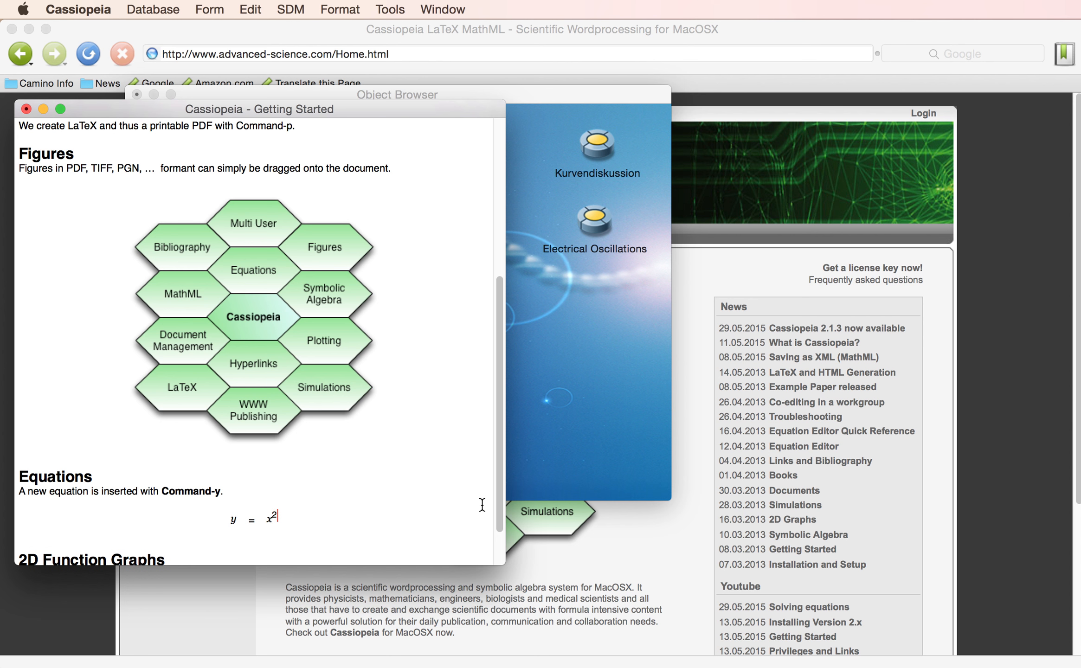
key("Escape")
key("Right")
type("+ 2x + 3x + 10")
key("Return")
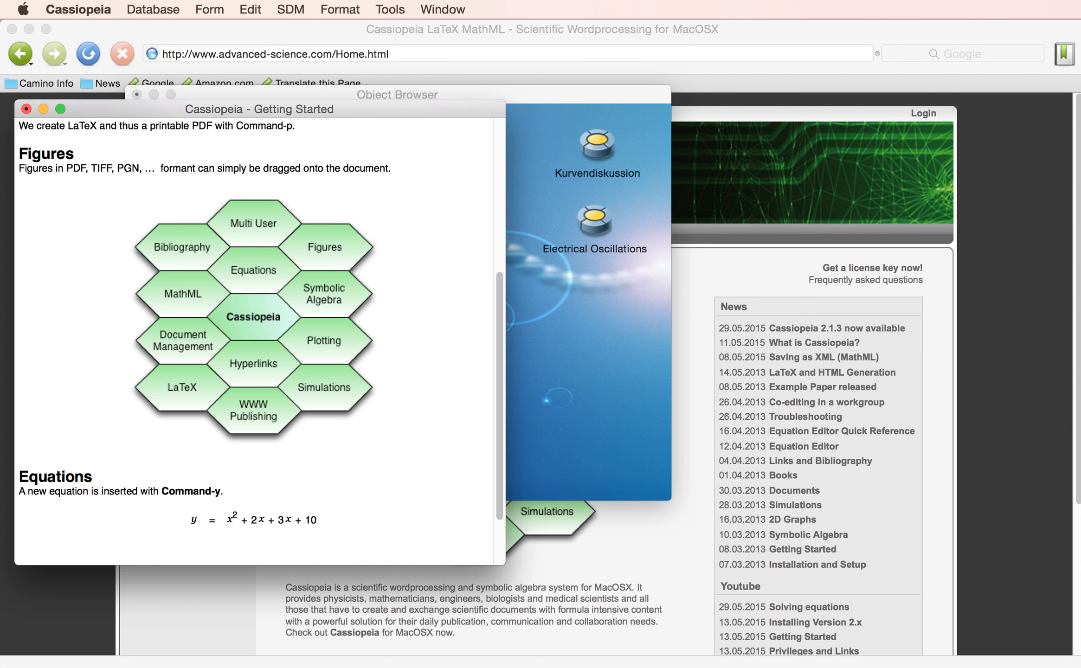
Step: Paste a copy of the equation directly beneath the original and place the cursor after its 2x term
scroll(476, 522, "down", 3)
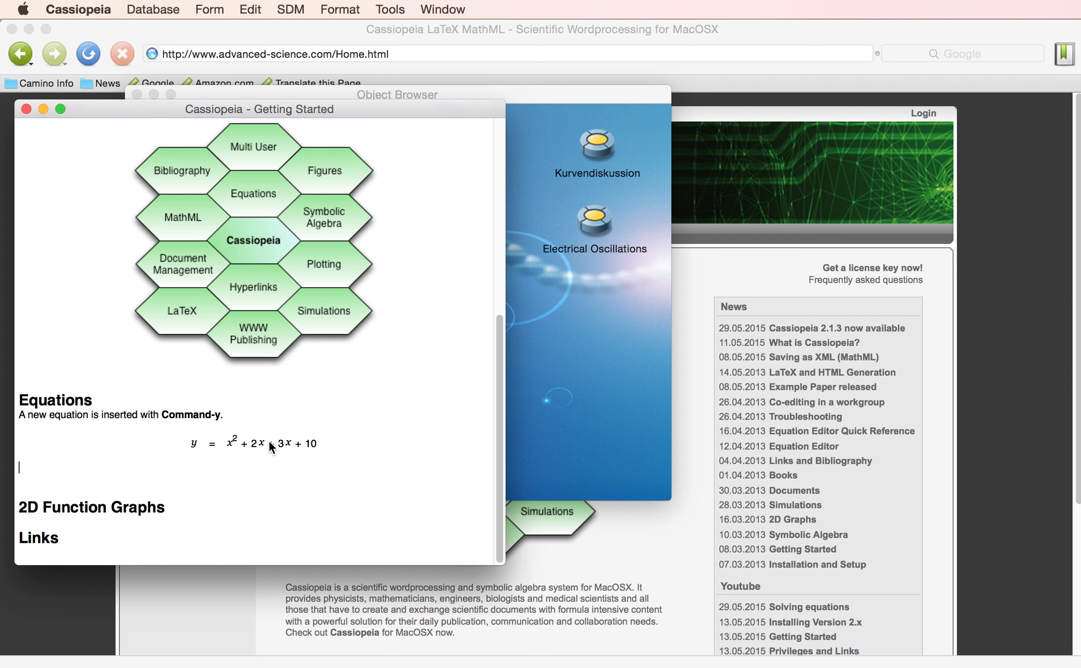
key("super+v")
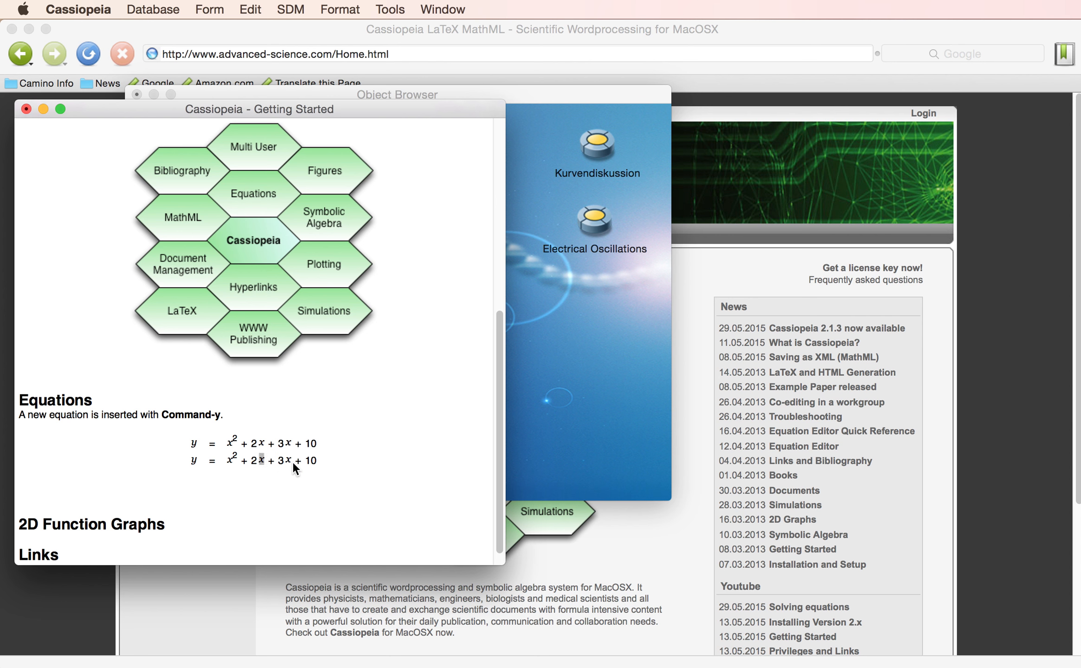
key("Right")
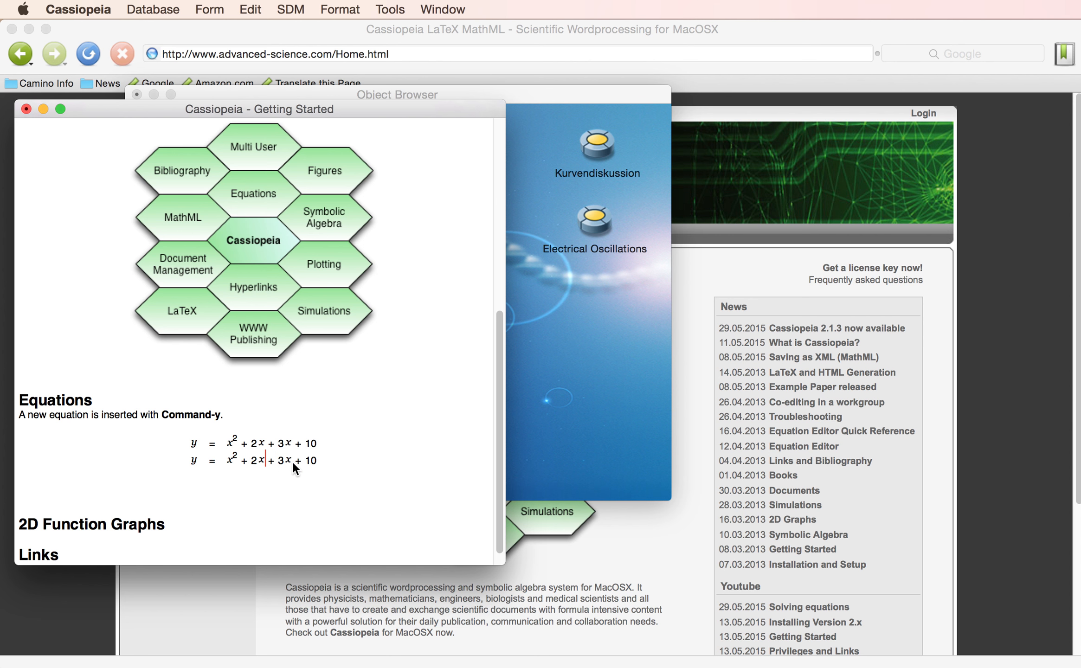
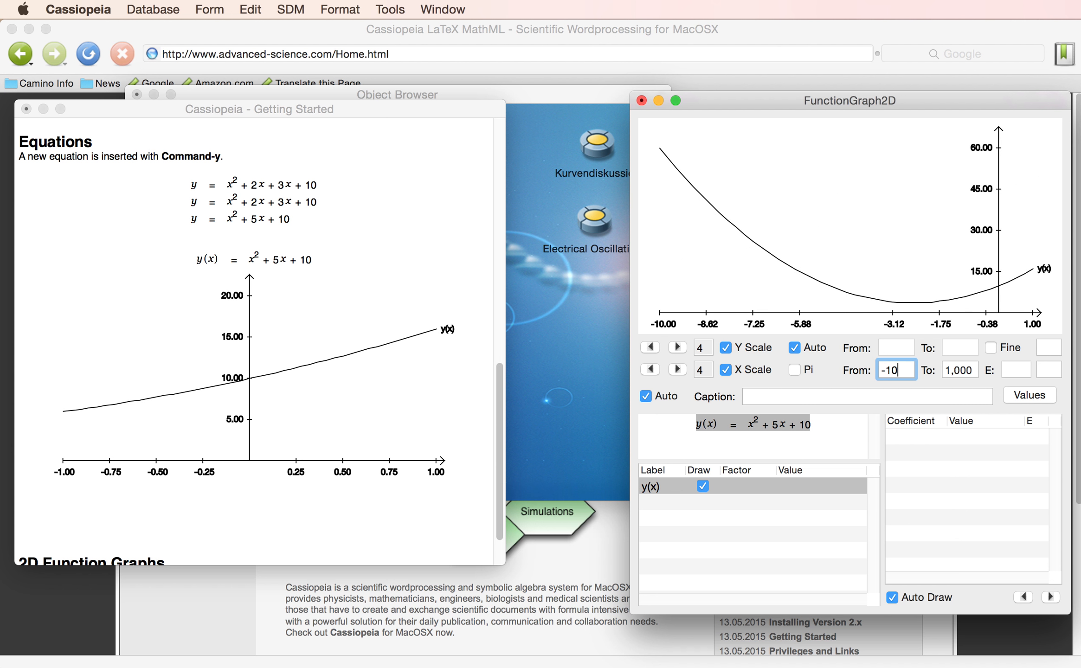
Step: Set the upper limit of the function graph's x range to 10
left_click(951, 367)
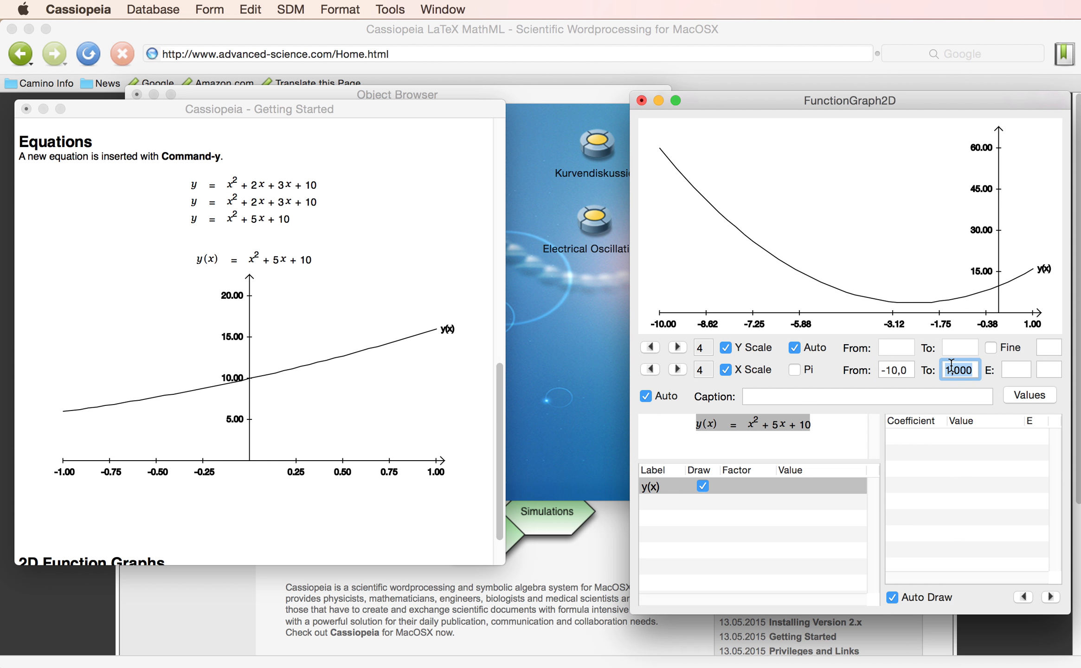
type("10,00")
key("Return")
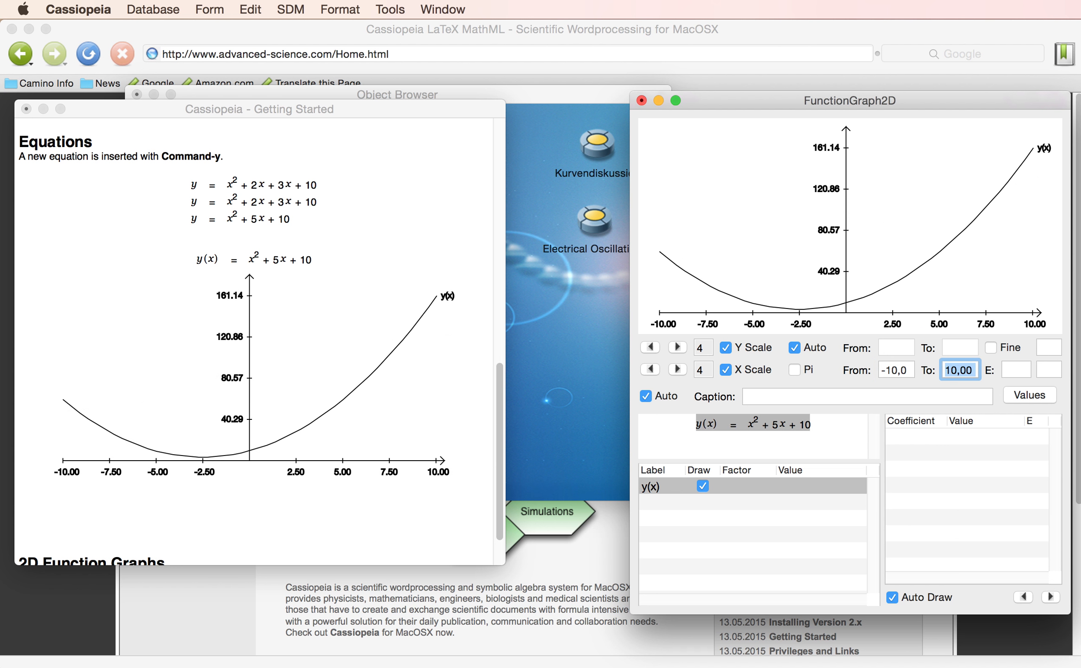
Step: Differentiate the equation y(x) = x² + 5x + 10 above the graph
left_click(390, 9)
left_click(671, 419)
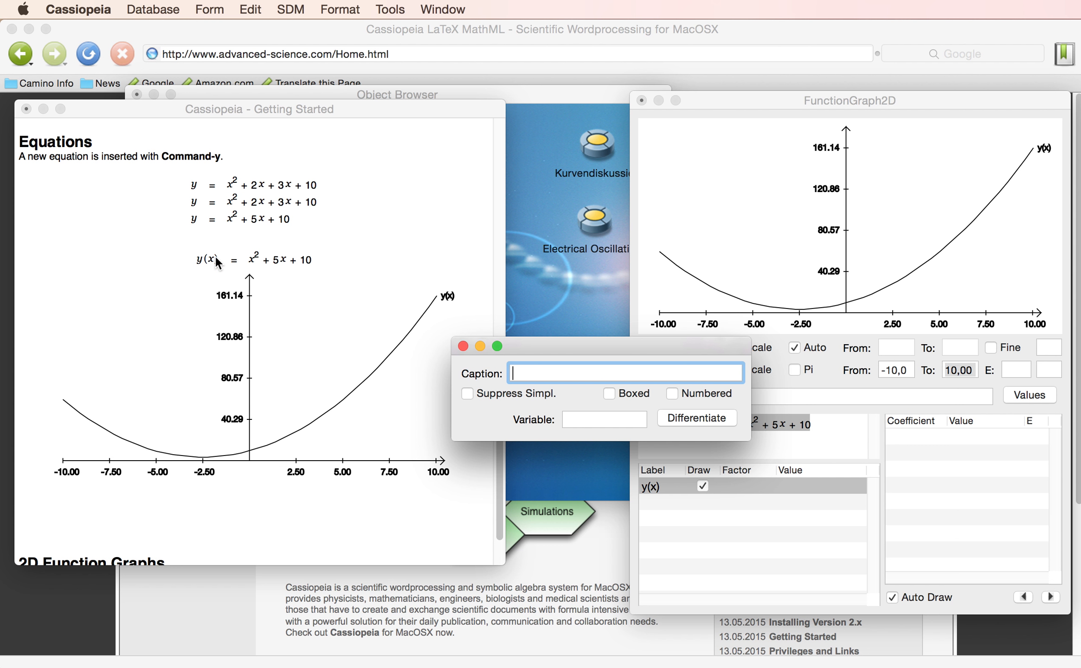
left_click(691, 419)
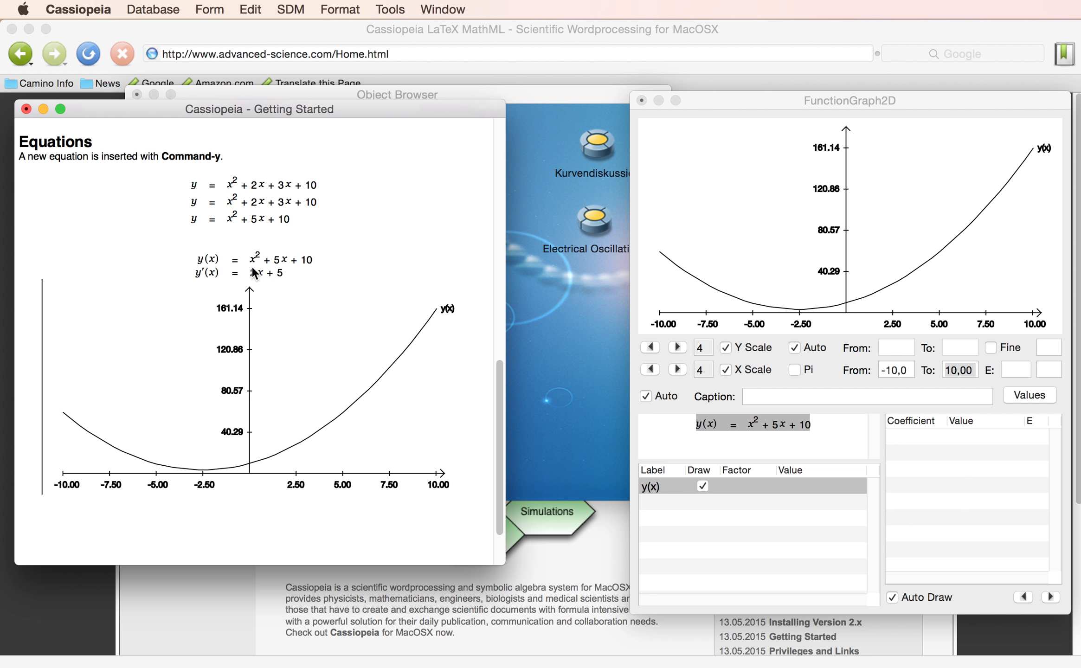
Step: Add the derivative equation y'(x) = 2x + 5 to the function graph as a second curve
left_click_drag(235, 274, 732, 444)
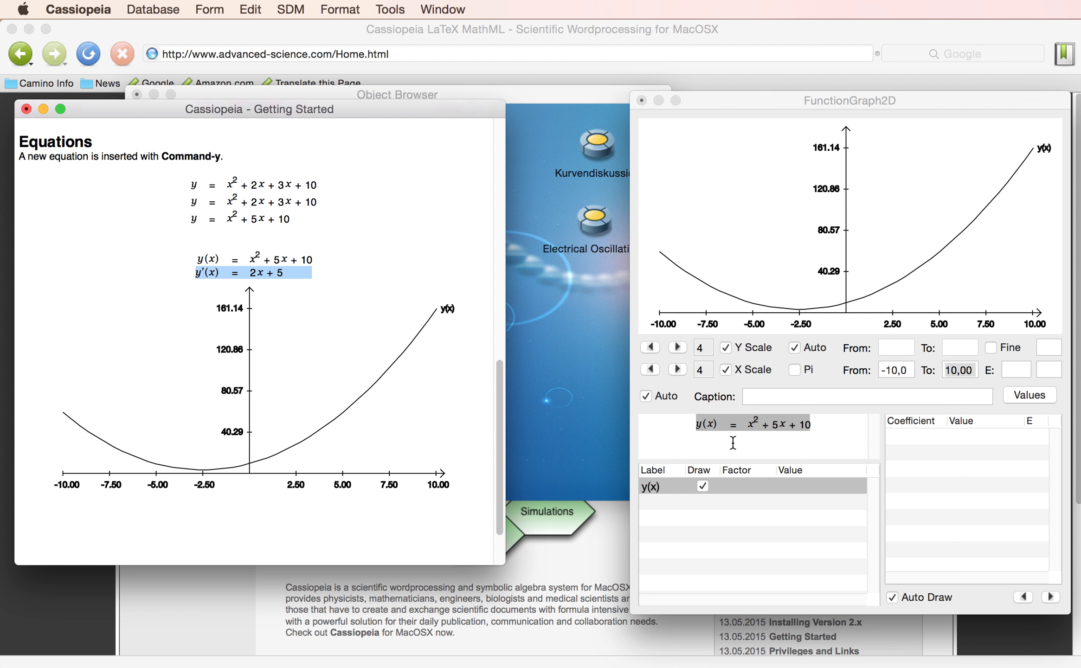
left_click(755, 486)
left_click(752, 503)
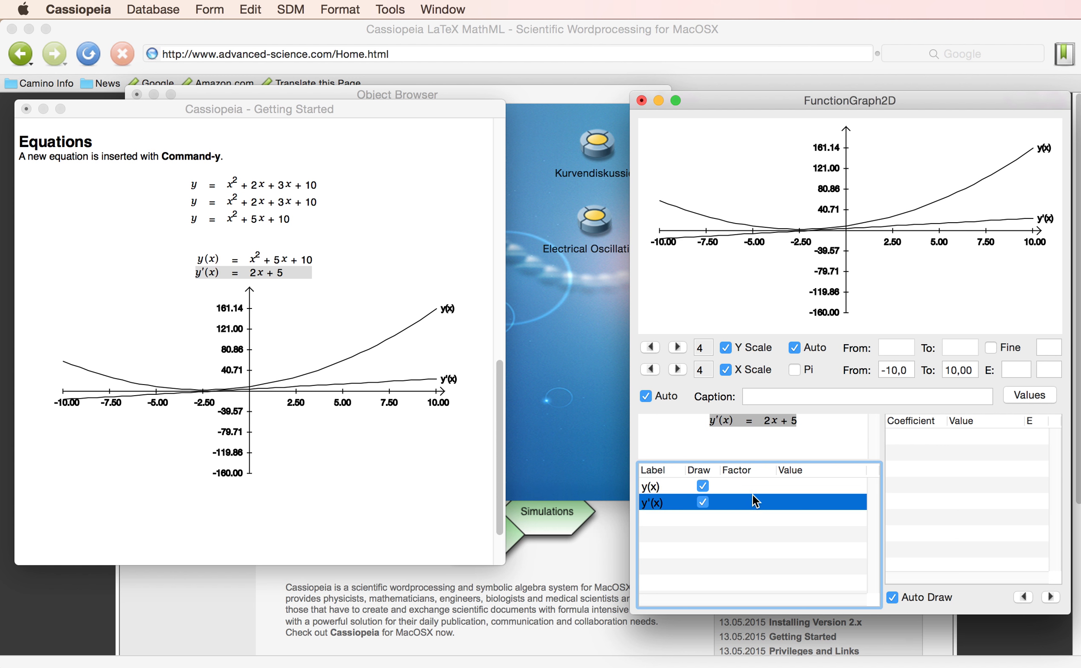
Step: Colour the y(x) curve blue and the y'(x) curve red in the function graph
left_click(390, 10)
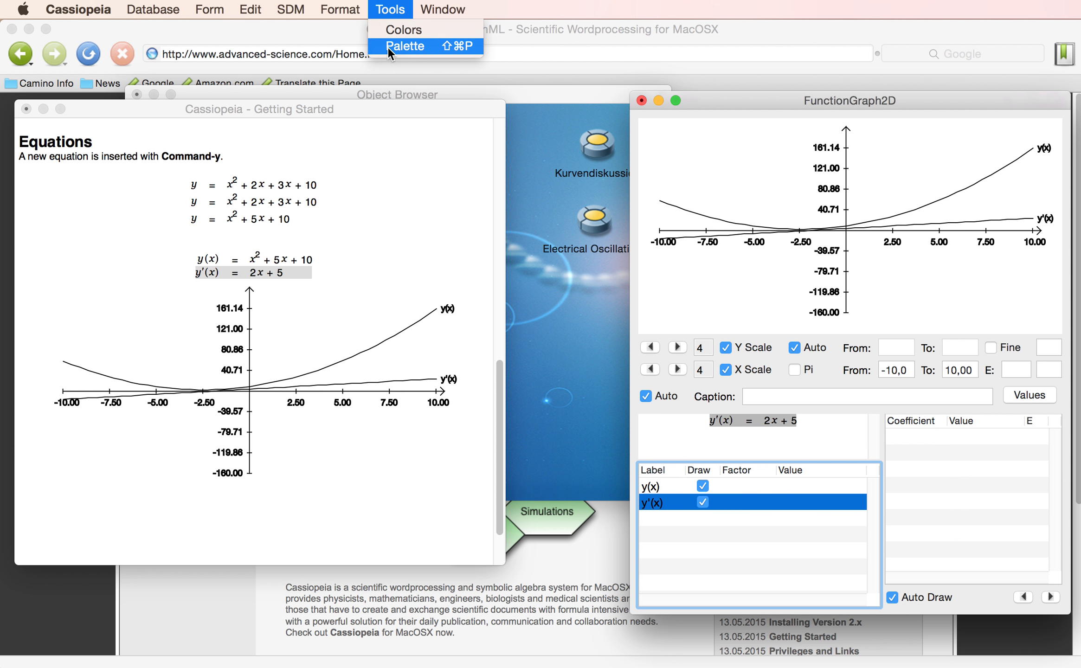
left_click(388, 35)
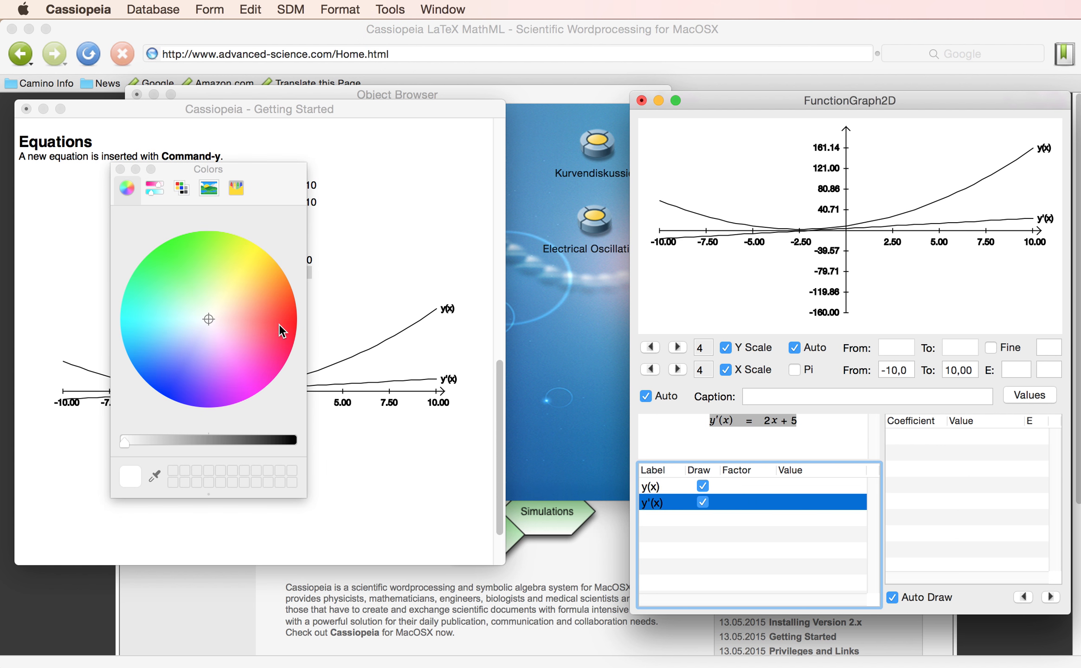
left_click(171, 386)
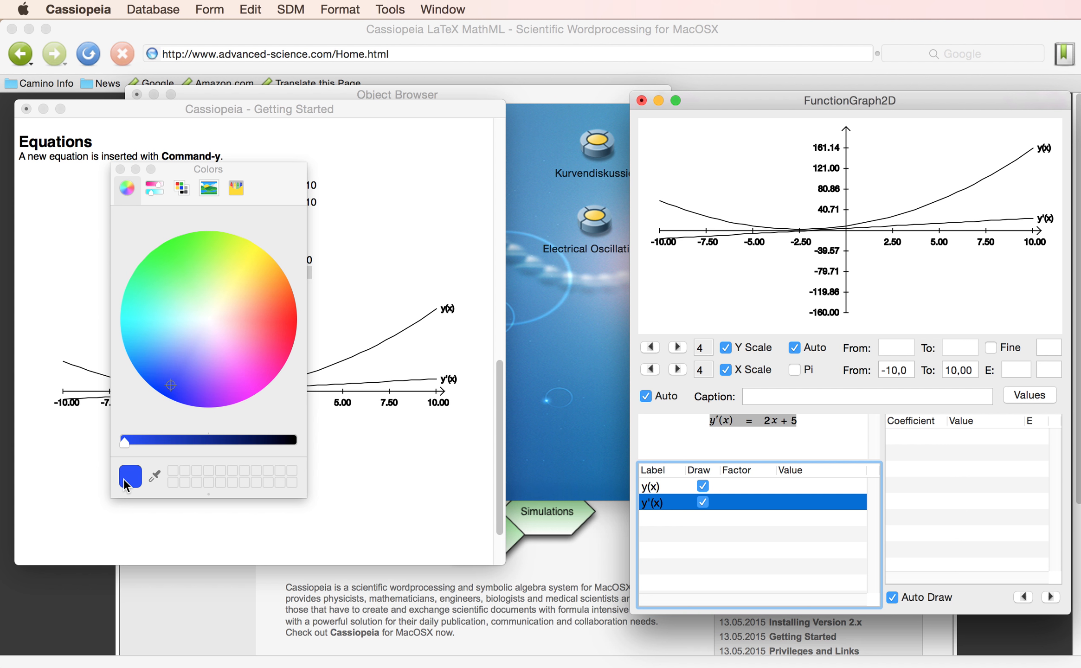
left_click(747, 486)
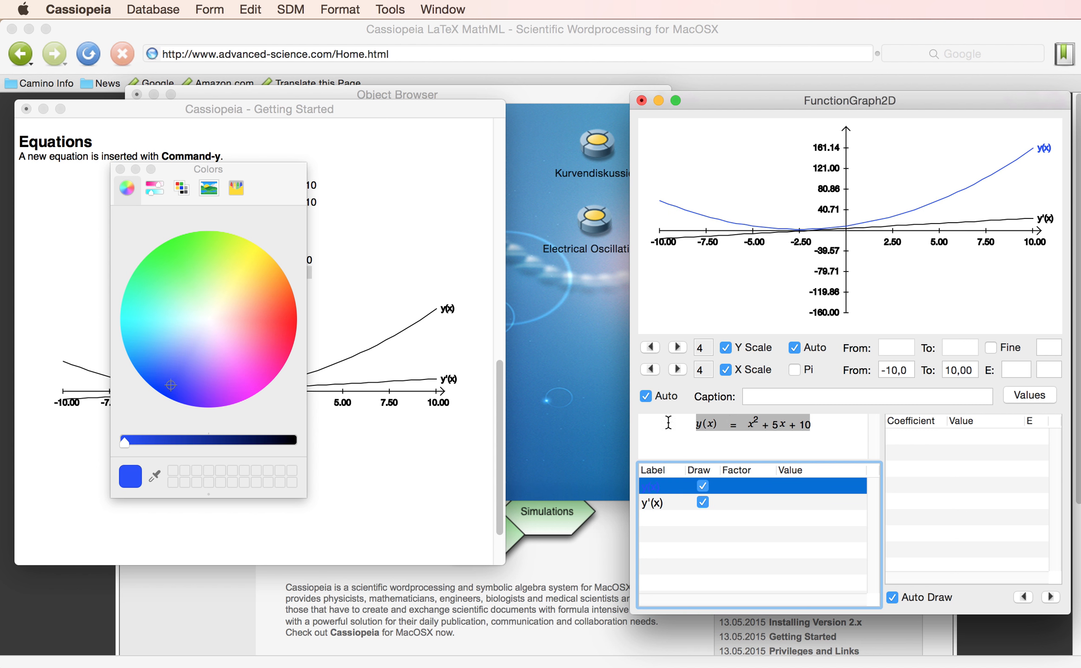
left_click(284, 331)
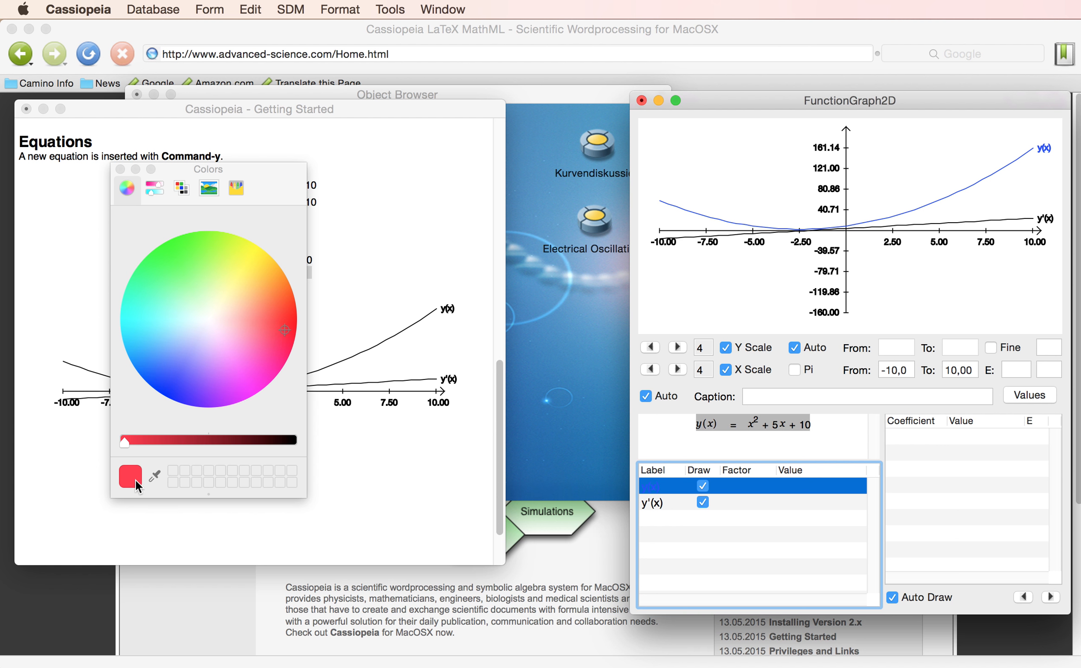
left_click(757, 504)
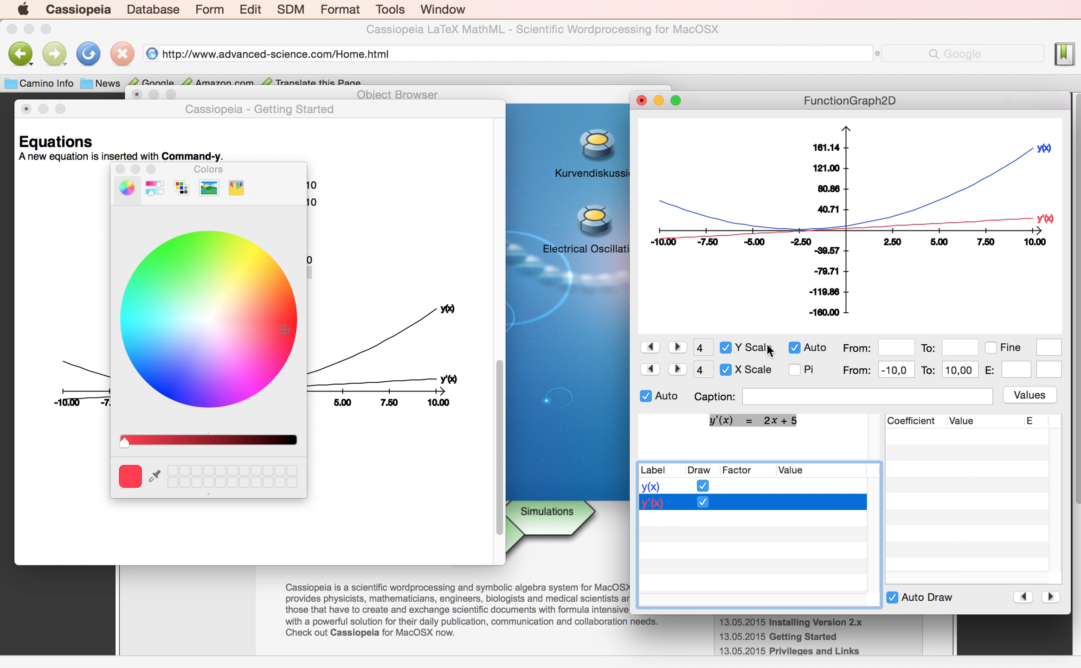
Step: Turn off automatic y scaling for the function graph and set its y range from -200 to 200
left_click(795, 347)
left_click(900, 347)
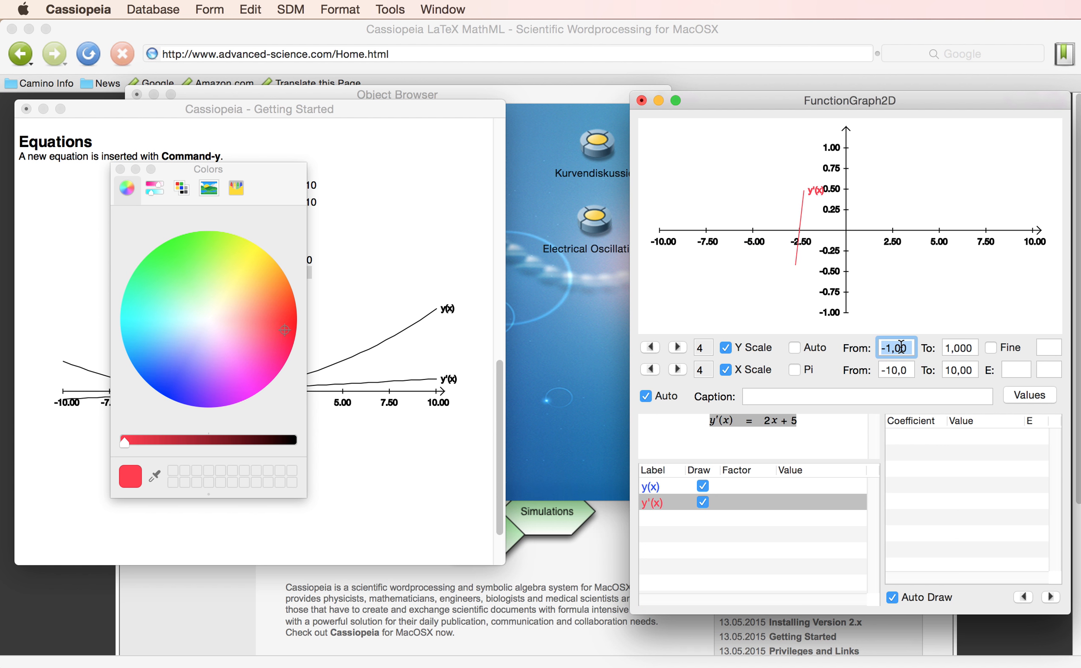
type("-200")
key("Tab")
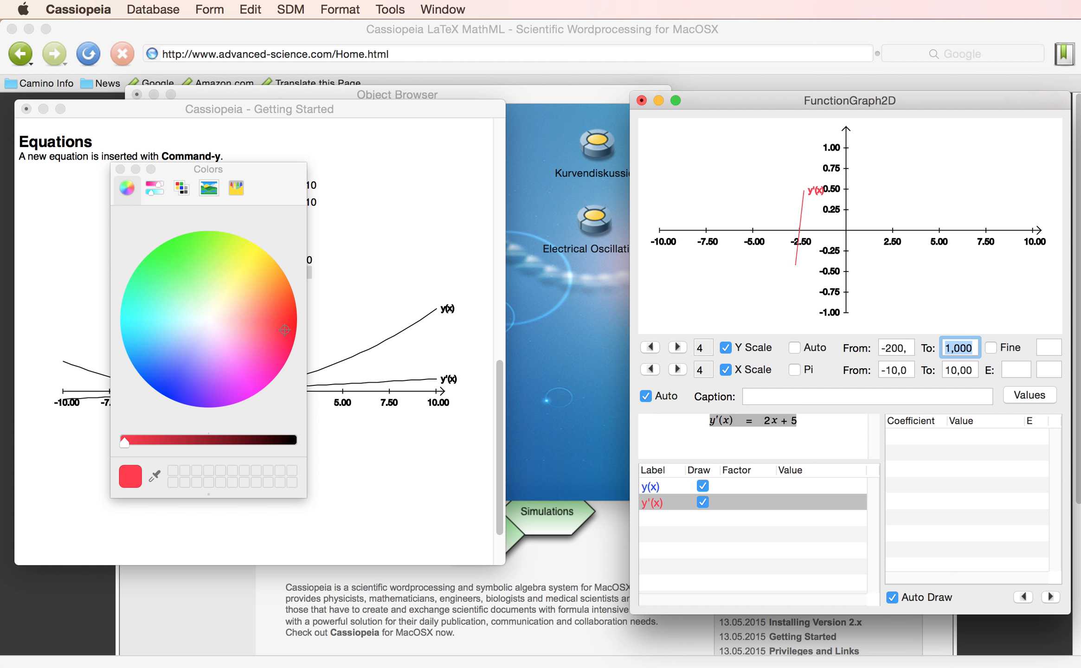
type("200")
key("Return")
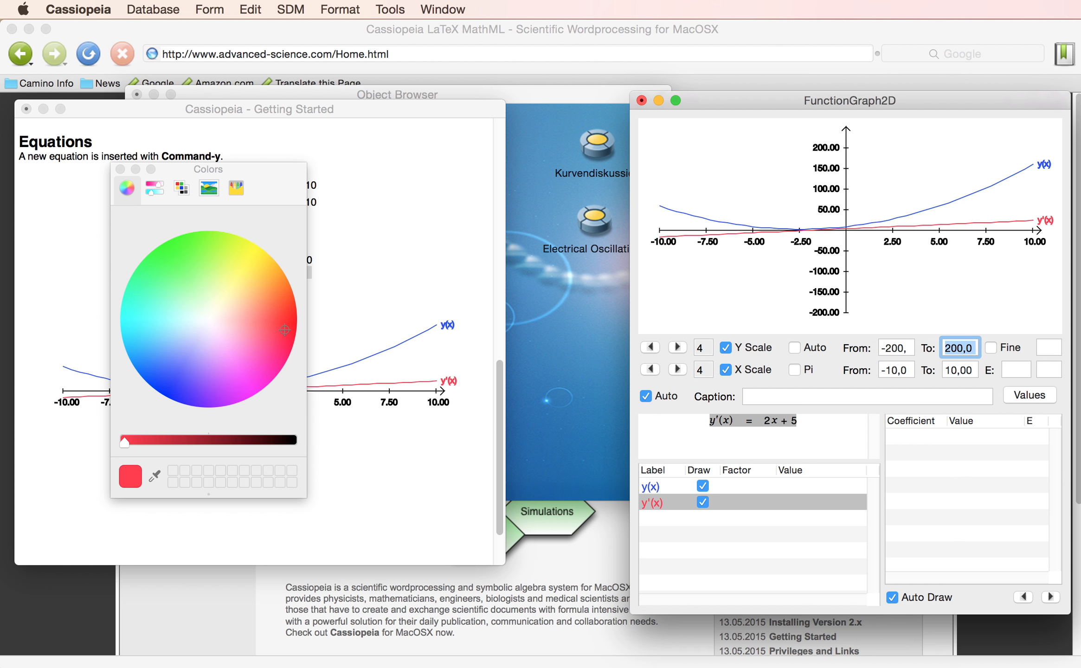
Step: Close the colour picker and place the text cursor in the blank area beneath the function graph in the document
left_click(120, 169)
left_click(387, 499)
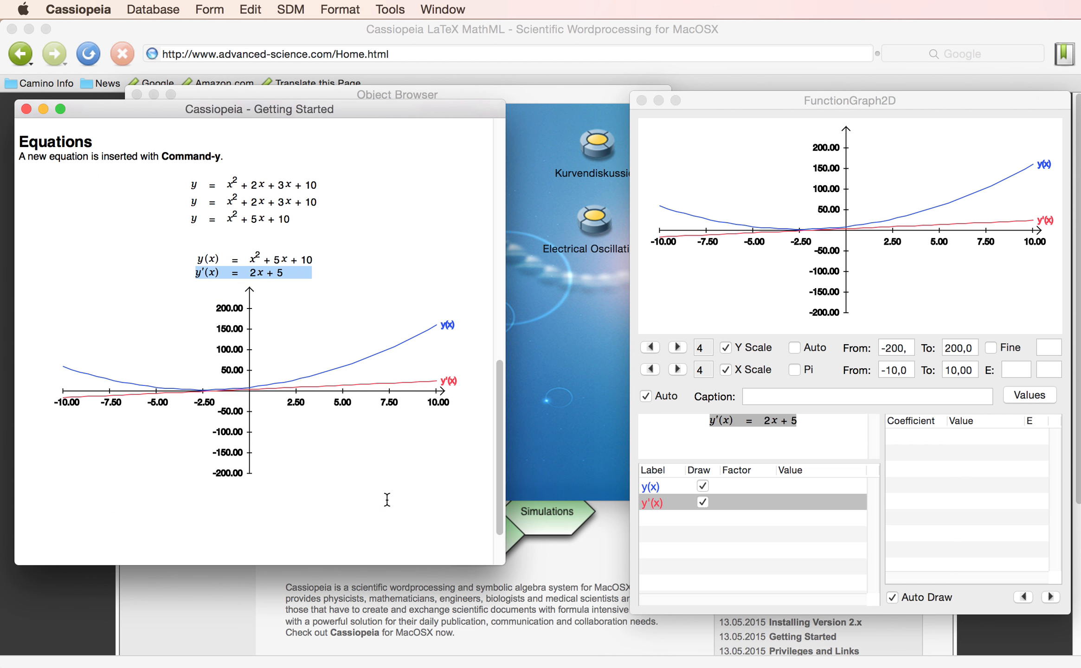
left_click(387, 500)
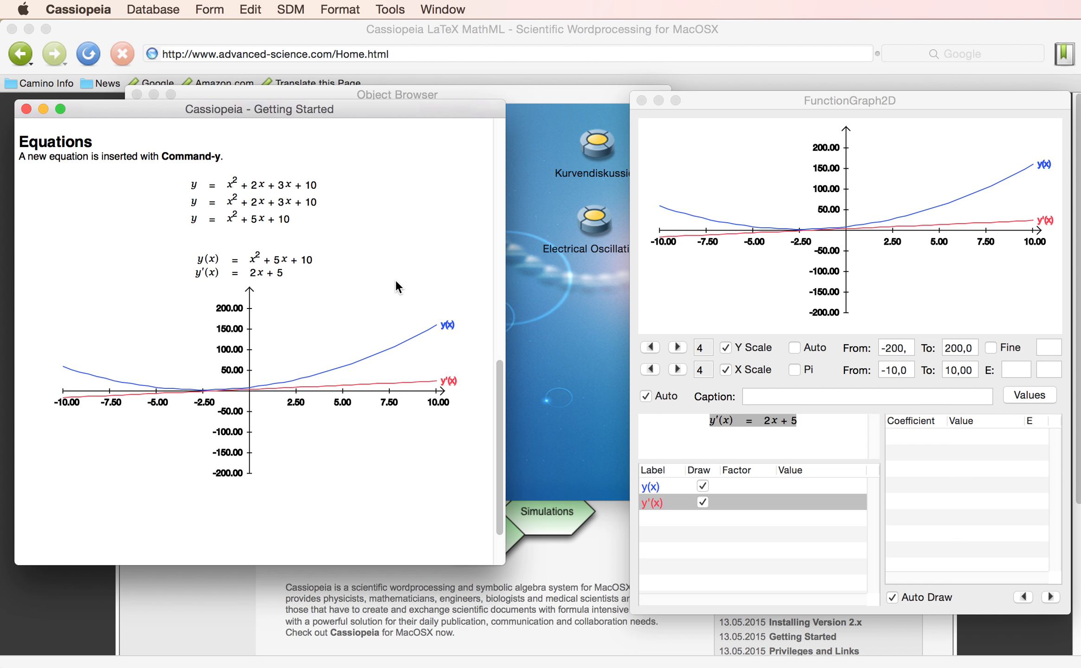
key("Return")
key("Return")
type("2D Function Graphs  Links")
scroll(240, 483, "up", 2)
left_click(240, 479)
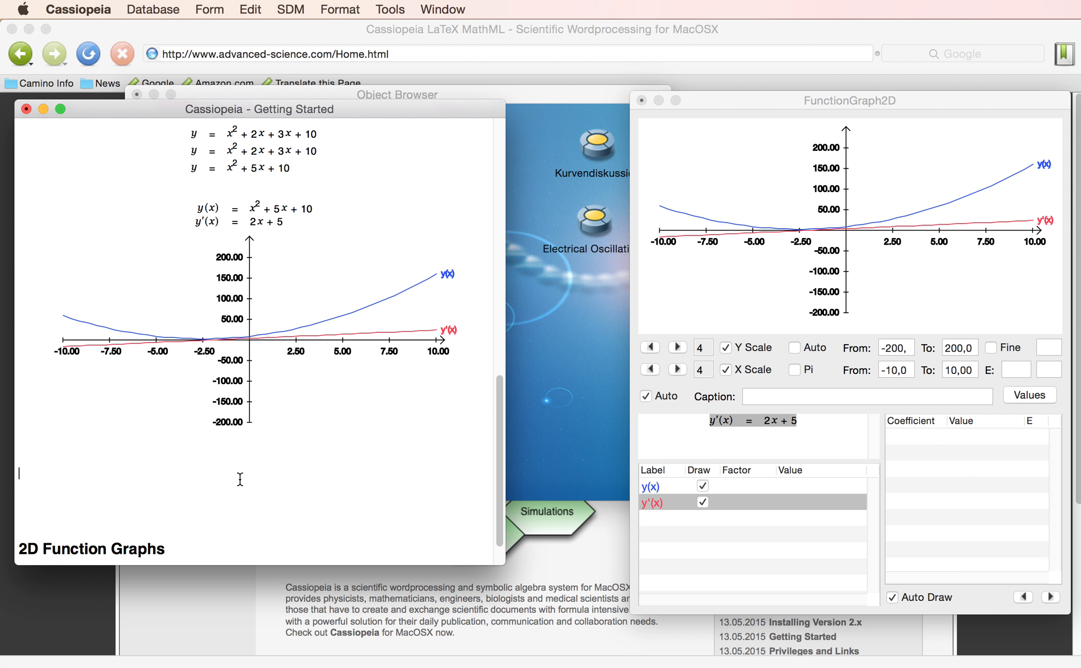
Step: Remove the surplus blank lines between the function graph and the 2D Function Graphs heading
key("Down")
key("Down")
key("Down")
key("Down")
key("BackSpace")
key("BackSpace")
key("BackSpace")
key("BackSpace")
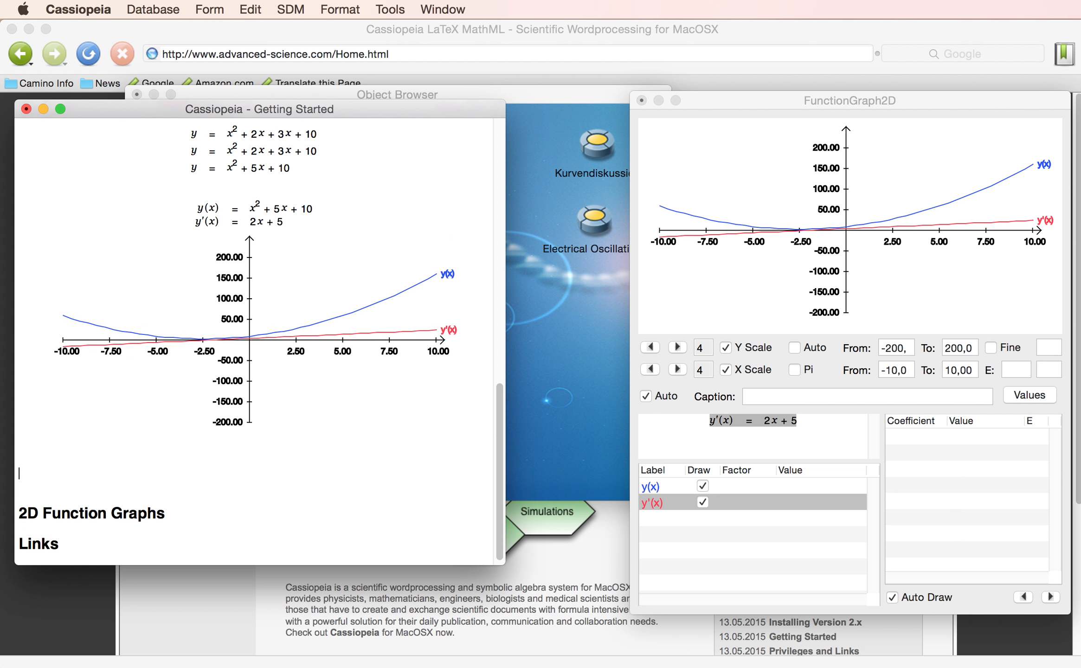
key("Down")
key("BackSpace")
key("BackSpace")
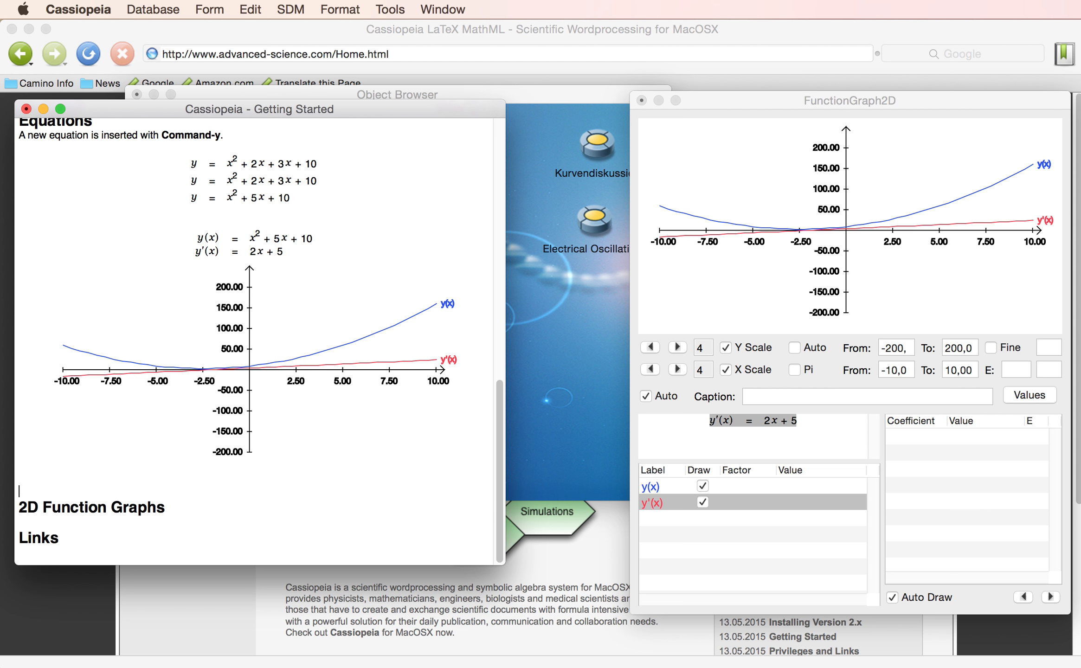
key("BackSpace")
Step: Write "We have already seen how to create 2D plots. Let's try it again with another function." beneath the 2D Function Graphs heading
key("Down")
key("Down")
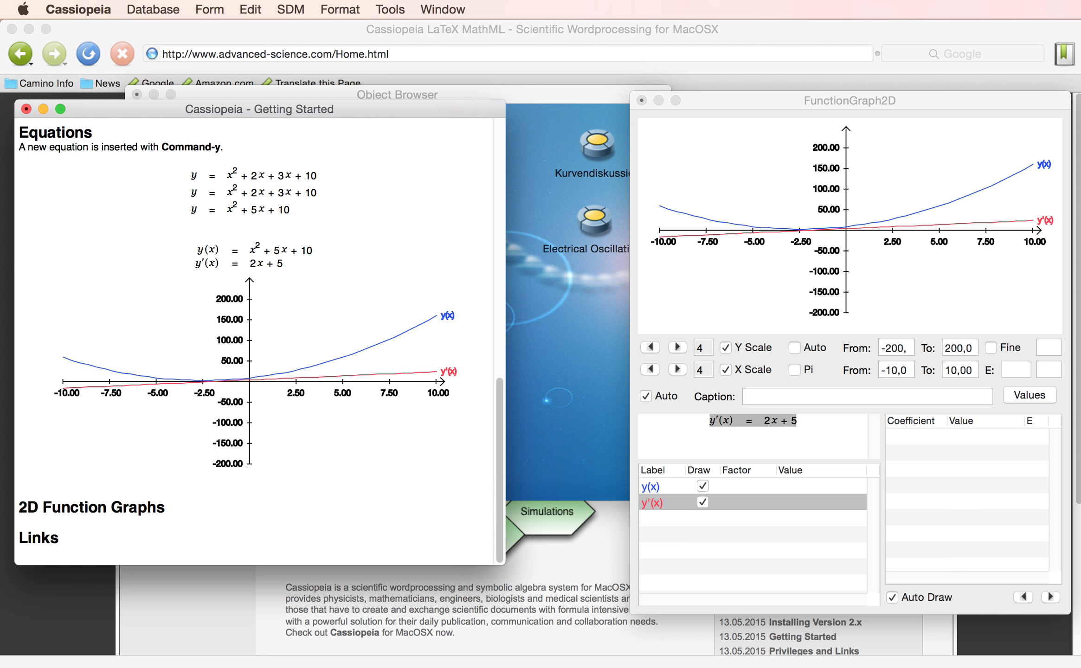
type("We have already seen ho")
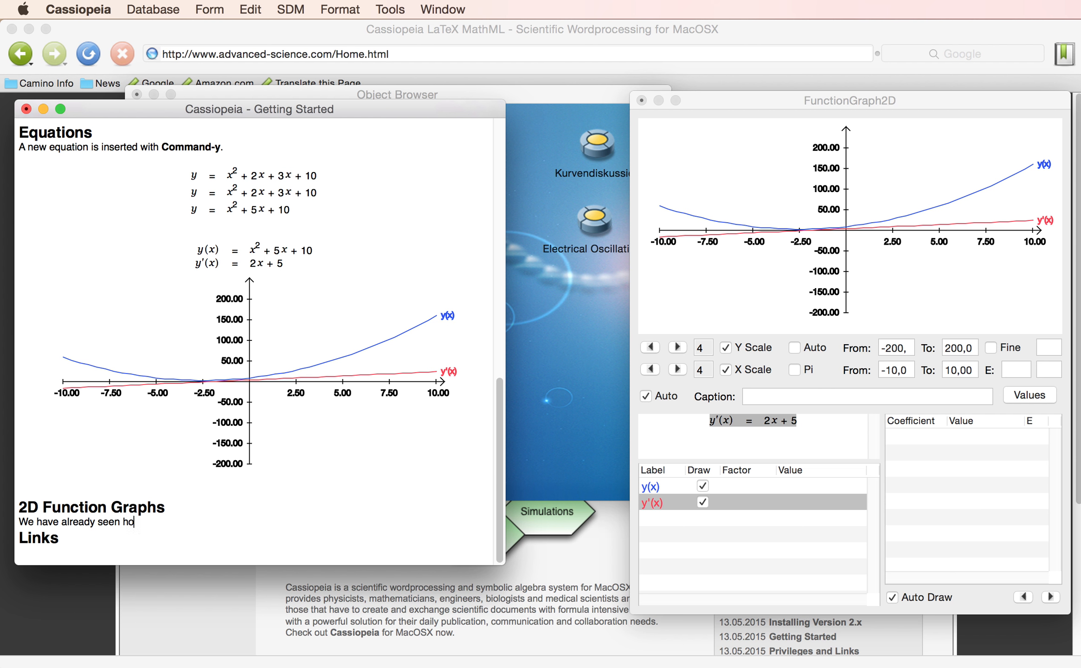
type("w to create 2D plots. Let's try it a")
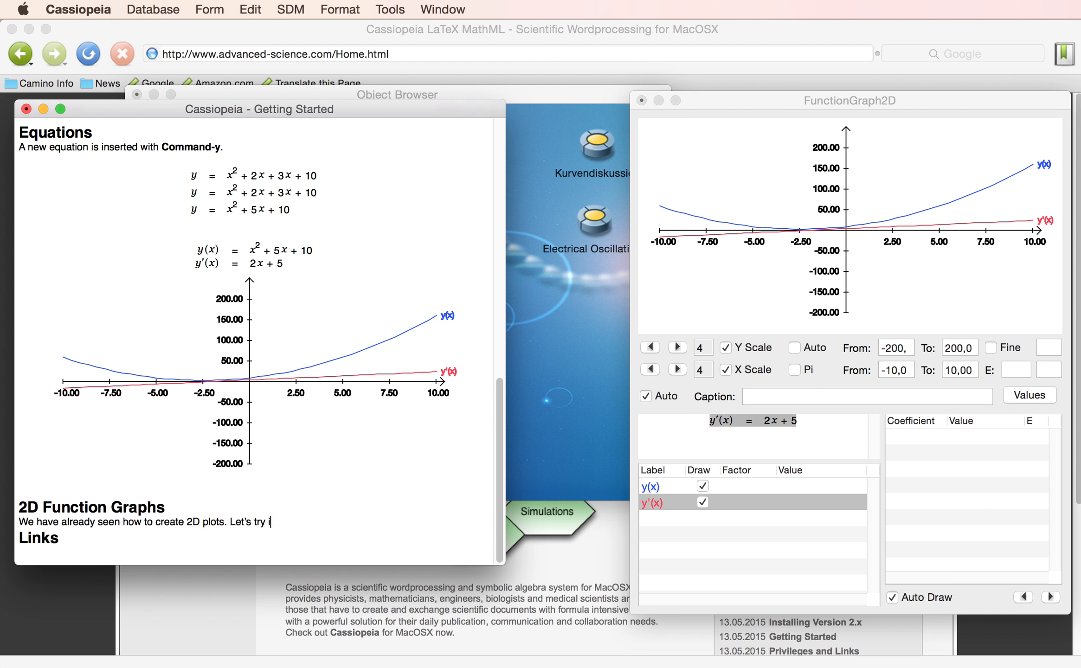
type("ghain")
key("BackSpace")
key("BackSpace")
key("BackSpace")
key("BackSpace")
type("ain with another ")
type("u")
key("BackSpace")
key("BackSpace")
type("function.")
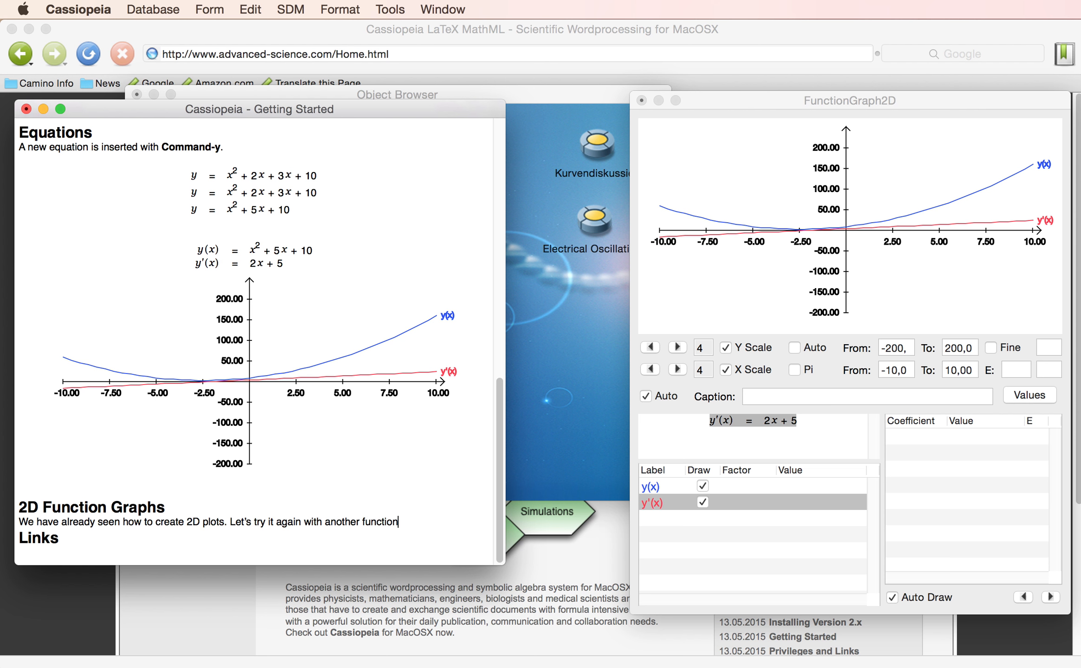
Step: Add blank lines beneath the 2D Function Graphs sentence and insert an empty equation just below that sentence
key("Return")
key("Return")
key("Return")
key("Return")
key("Up")
key("Up")
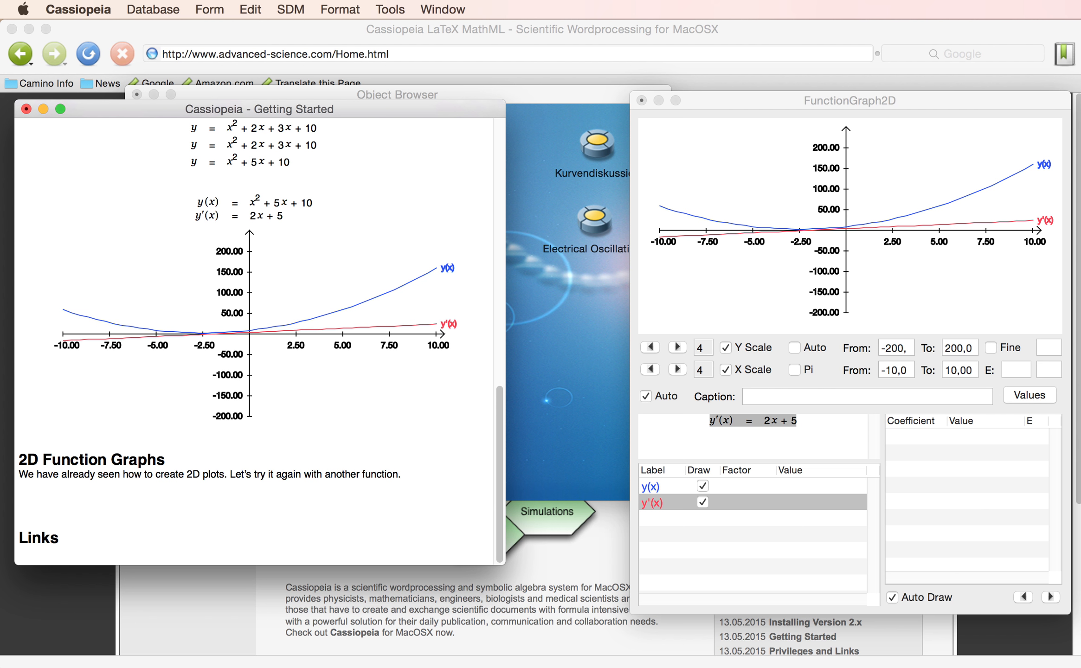
key("super+f")
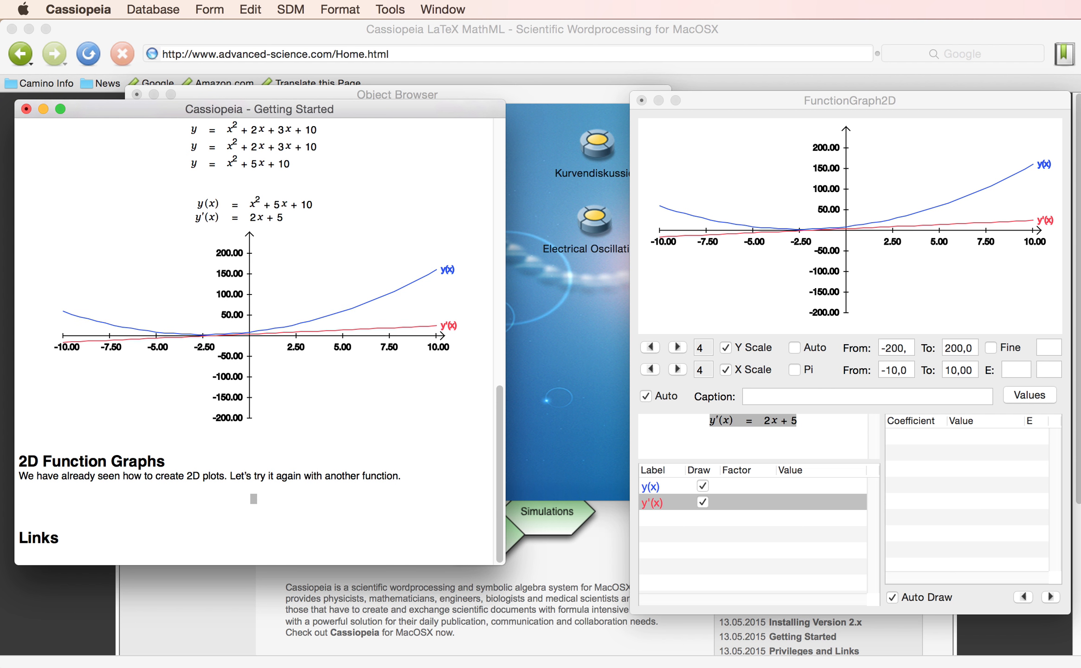
Step: Enter U(t) = U_0 sin(ωt) in the new equation, with the 0 as a subscript
type("y")
type("(")
type("t")
type(")")
type("=")
type("U")
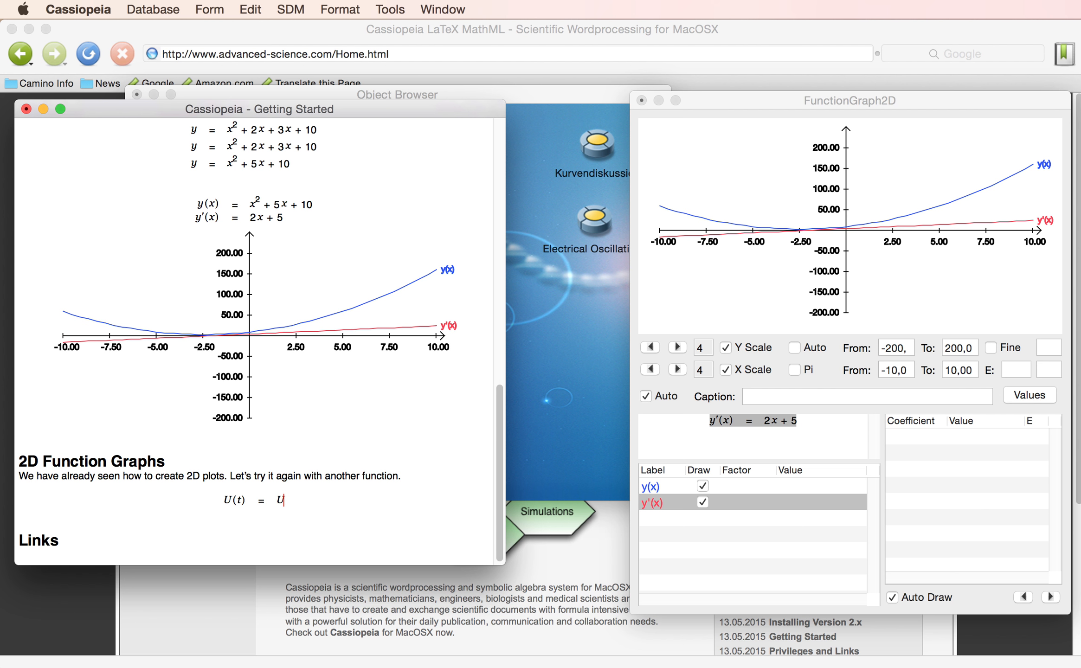
type("_o")
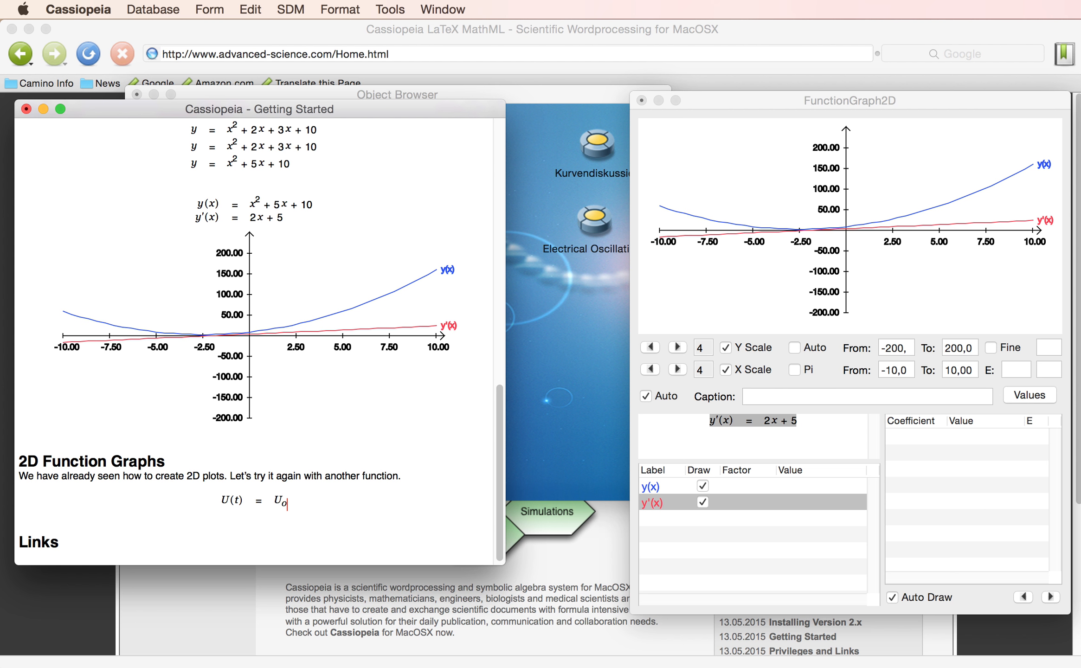
key("Right")
type("sin")
type("α")
key("BackSpace")
type("ω t")
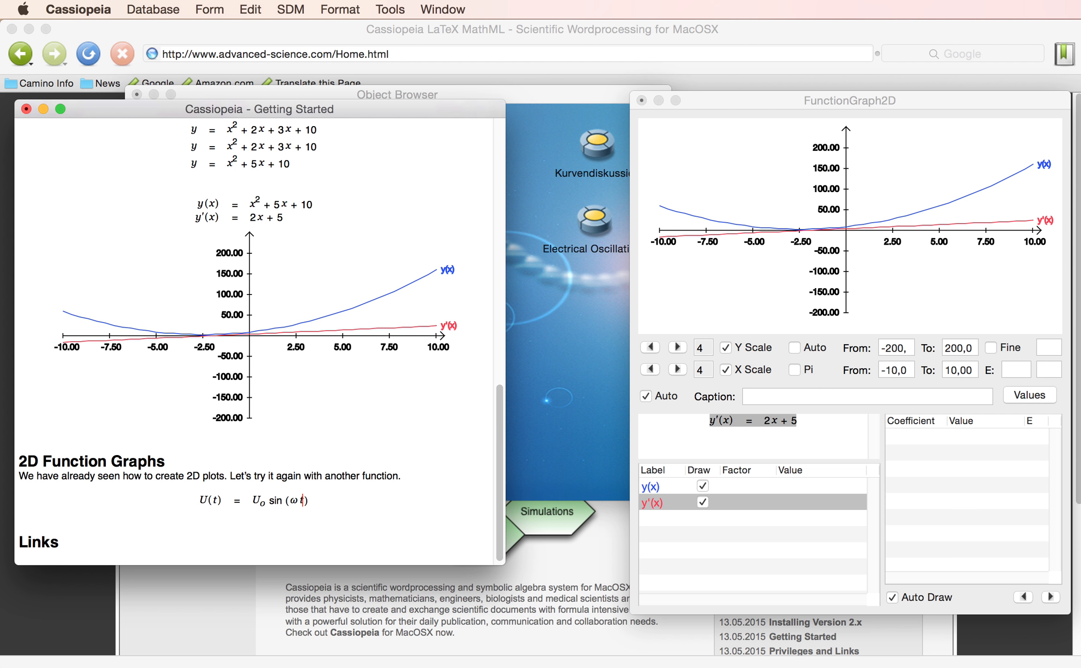
Step: Append + 1/2 as a fraction after the sine term of the U(t) equation
left_click(294, 500)
left_click(298, 501)
left_click(290, 501)
key("shift+End")
key("BackSpace")
key("super+z")
type("+")
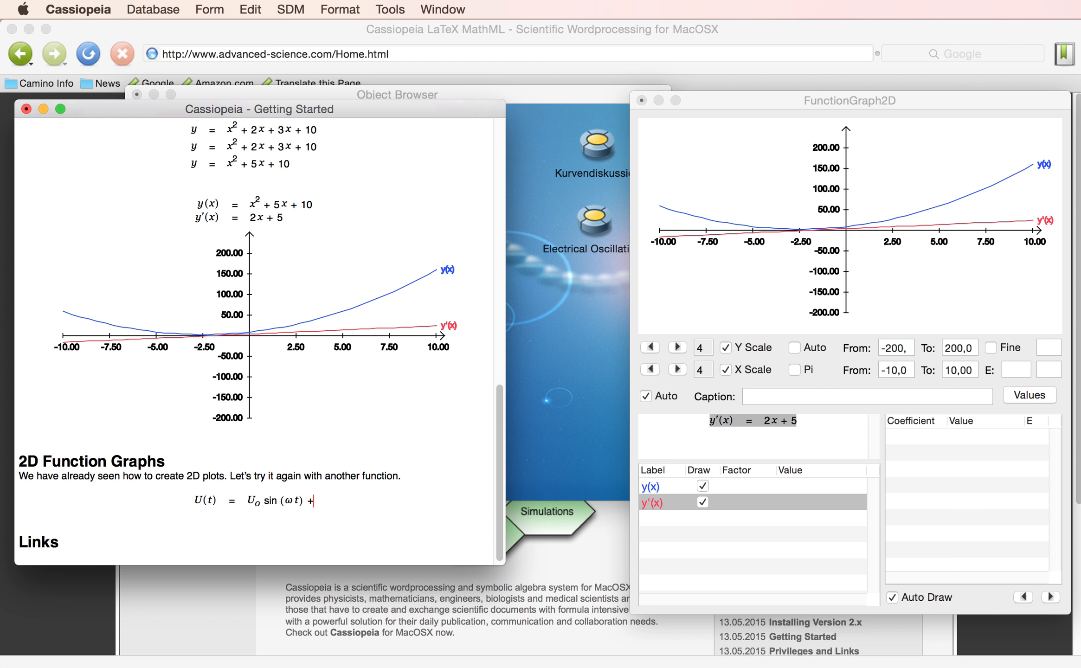
type("/")
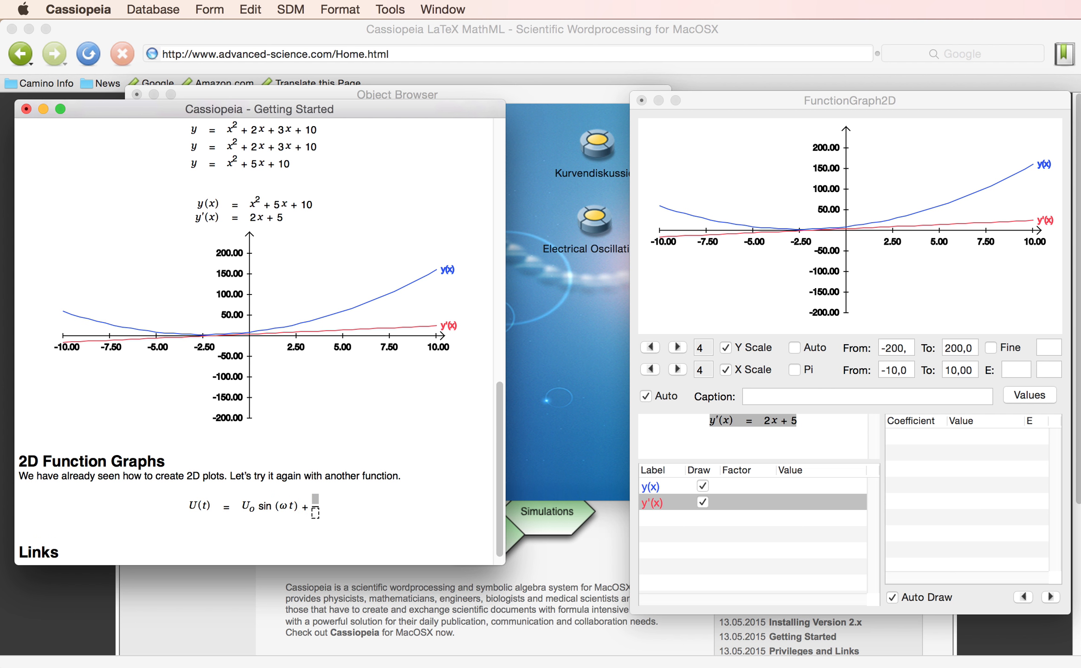
type("1")
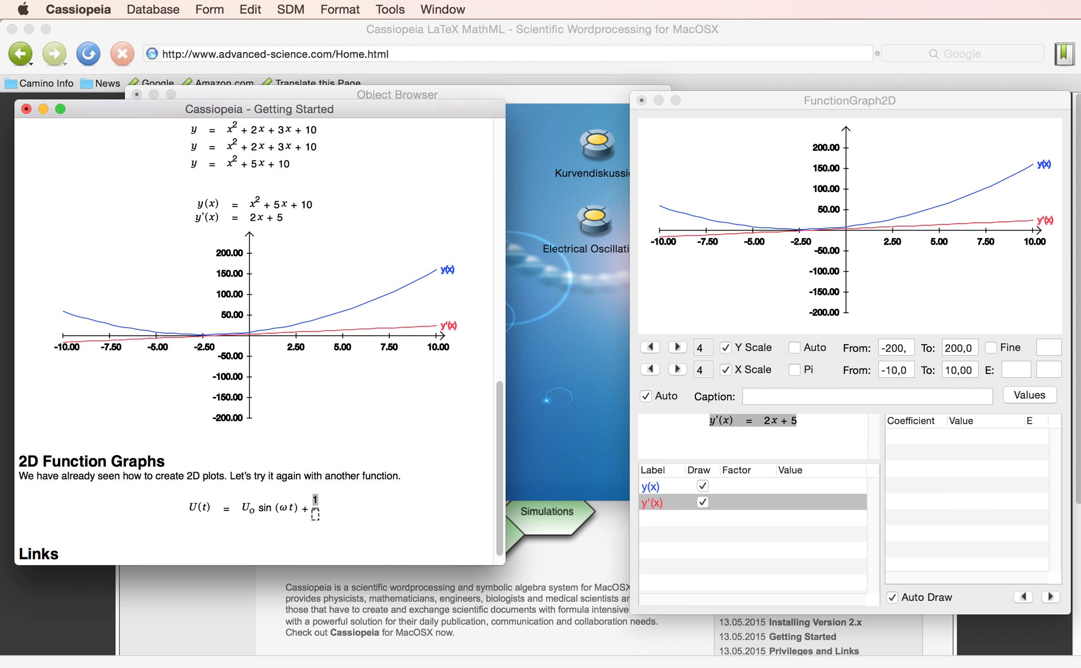
key("Tab")
type("2")
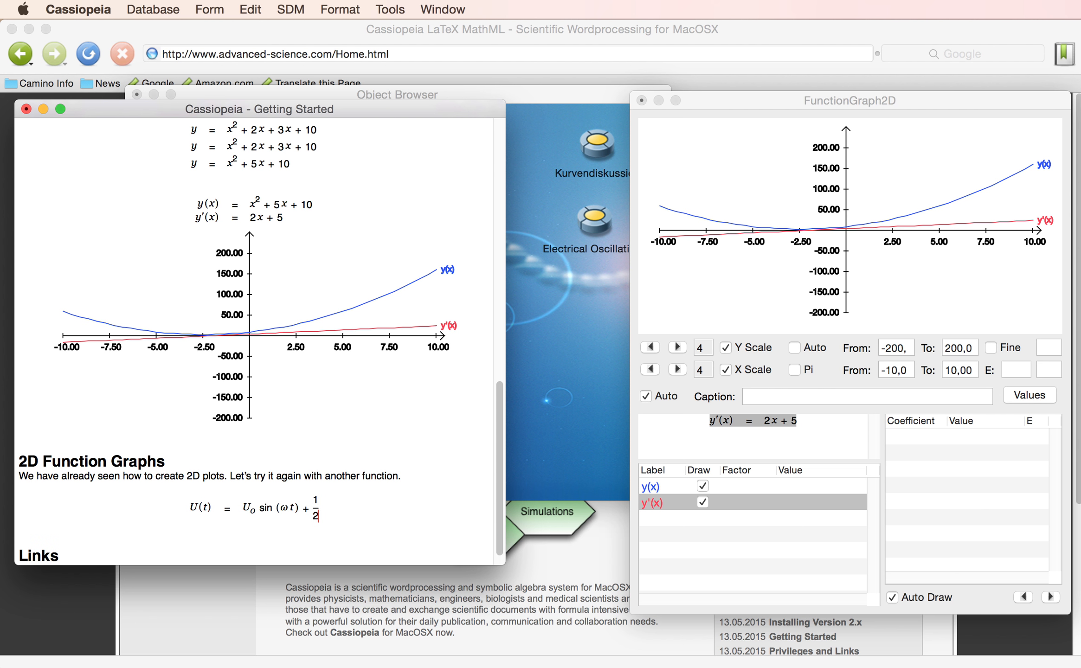
Step: Differentiate the U(t) equation to place its derivative U'(t) beneath it
key("Return")
key("Return")
double_click(254, 506)
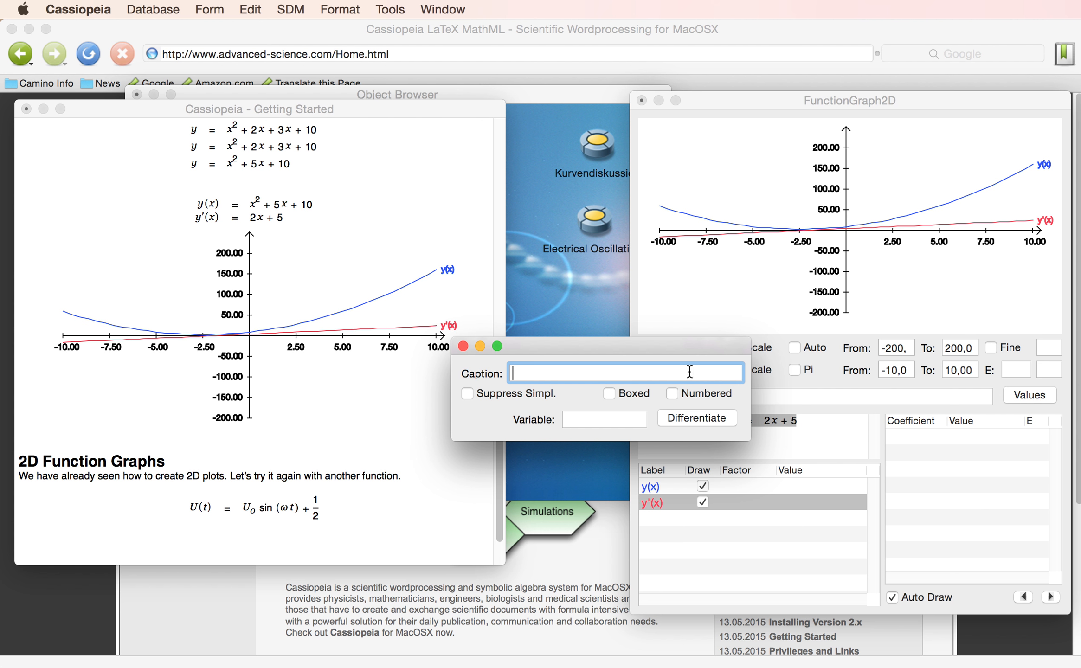
left_click(697, 418)
Step: Remove the blank lines between the U(t) equation and its derivative
left_click(305, 474)
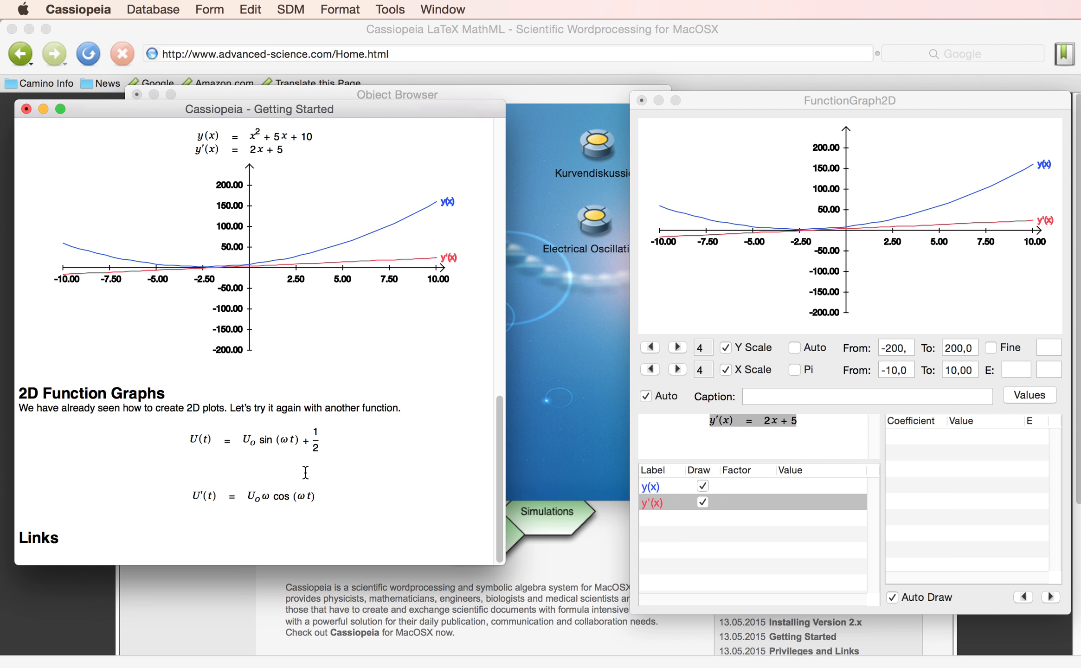
key("BackSpace")
key("BackSpace")
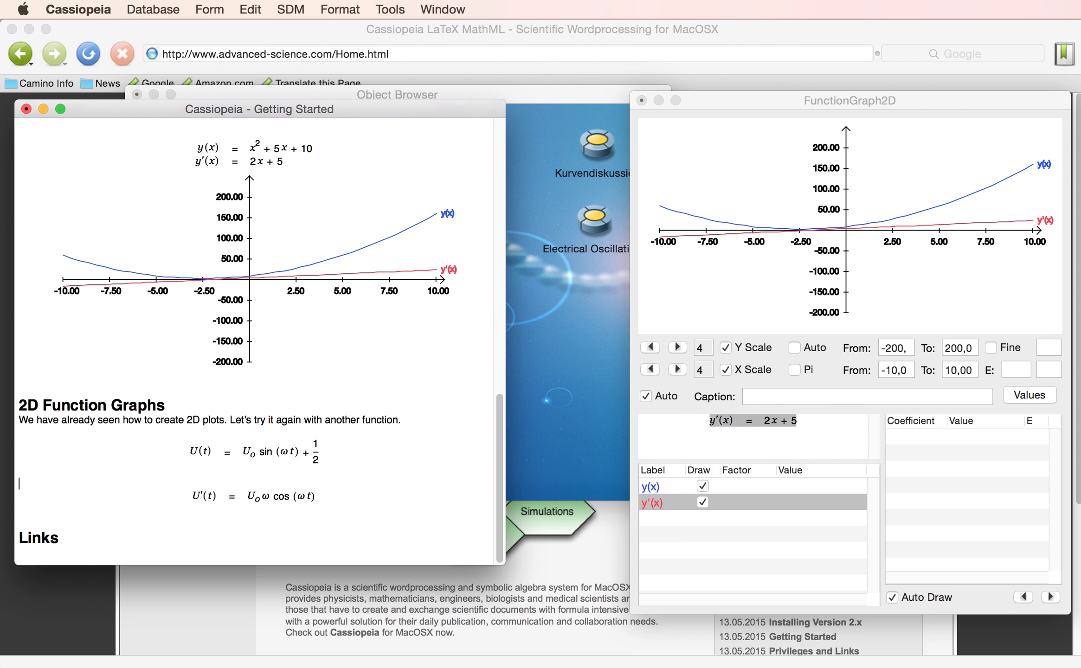
key("Down")
key("BackSpace")
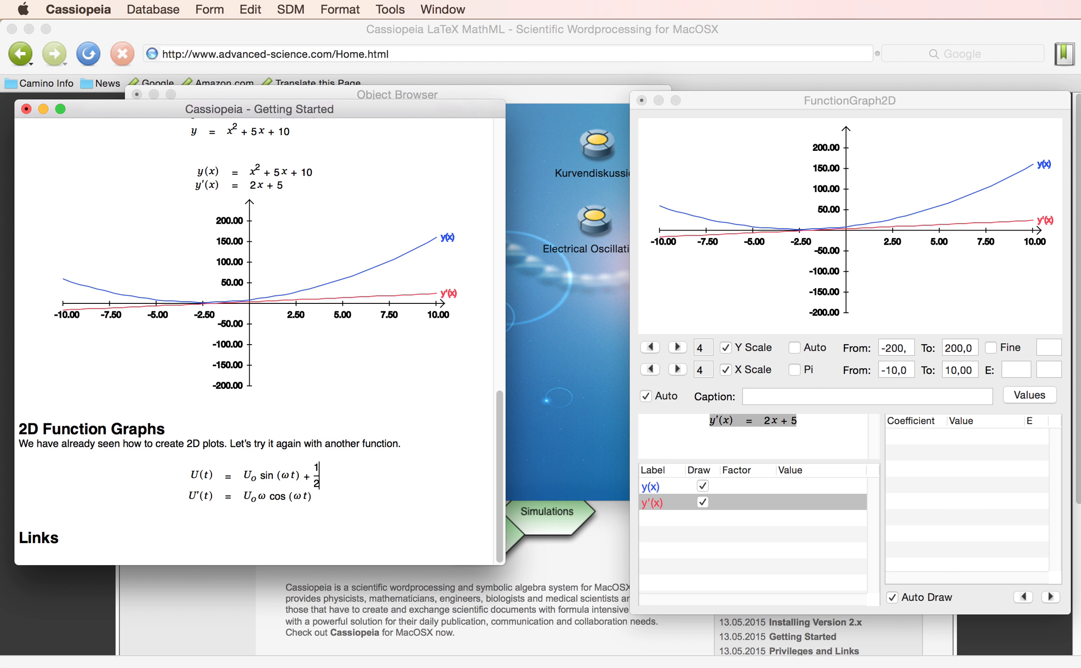
Step: Insert a 2D function graph beneath the U'(t) equation and plot both U(t) and U'(t) in it
key("Down")
key("Return")
key("Return")
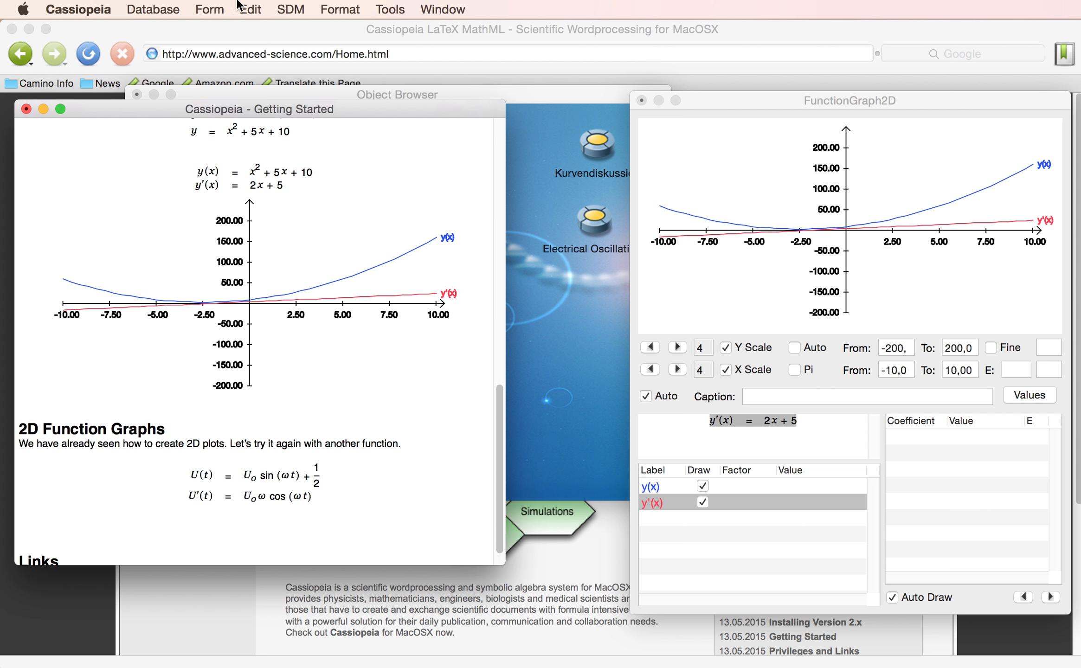
left_click(289, 7)
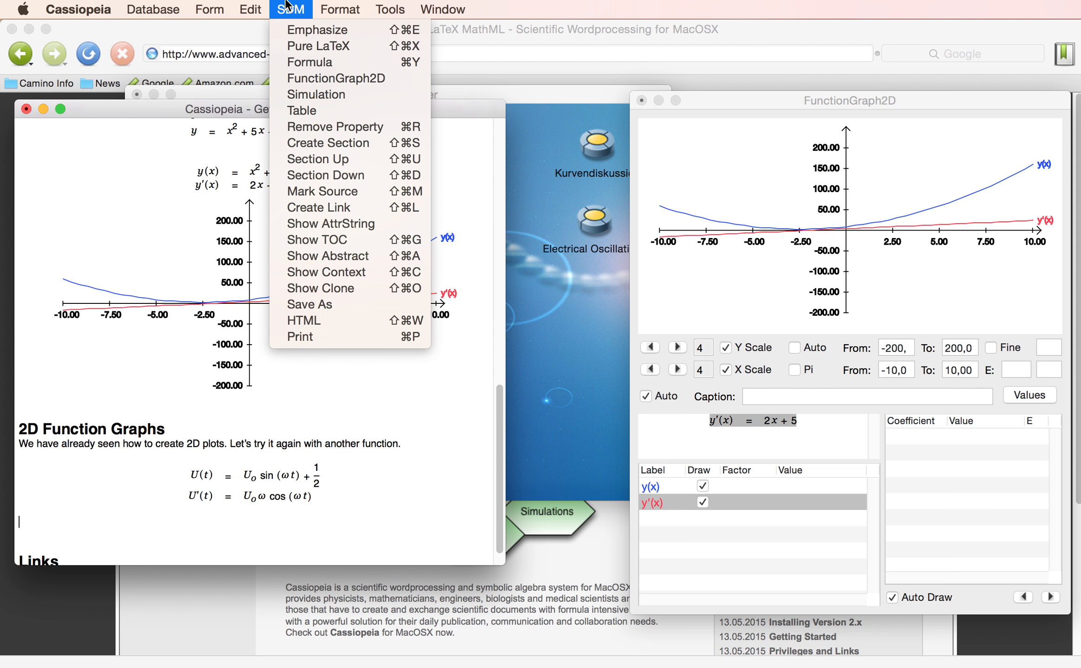
left_click(298, 83)
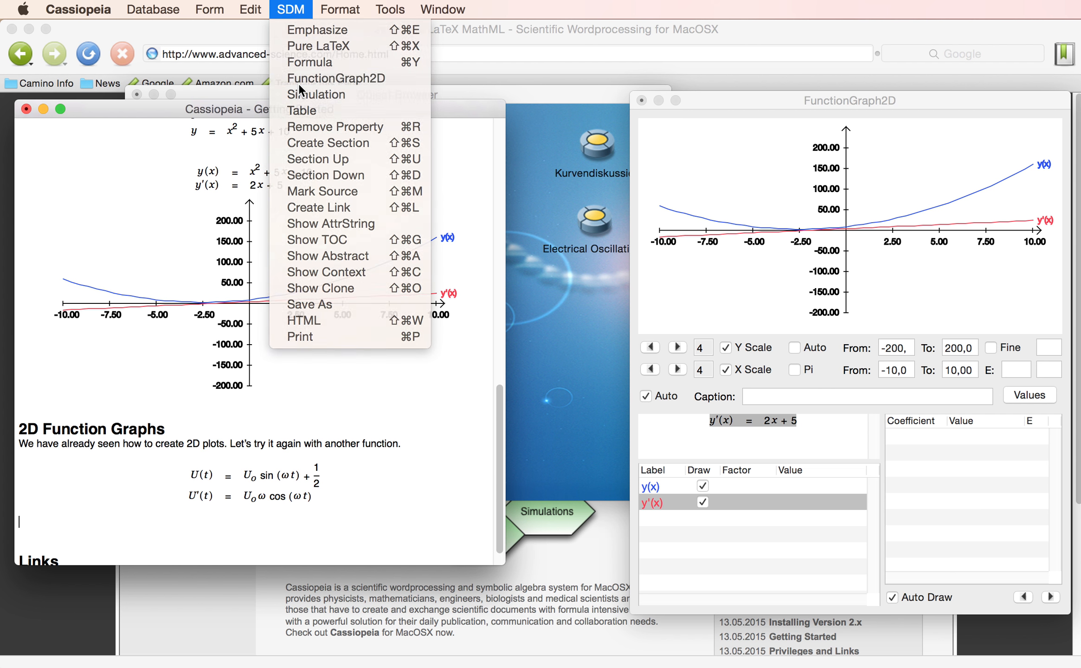
scroll(309, 305, "down", 5)
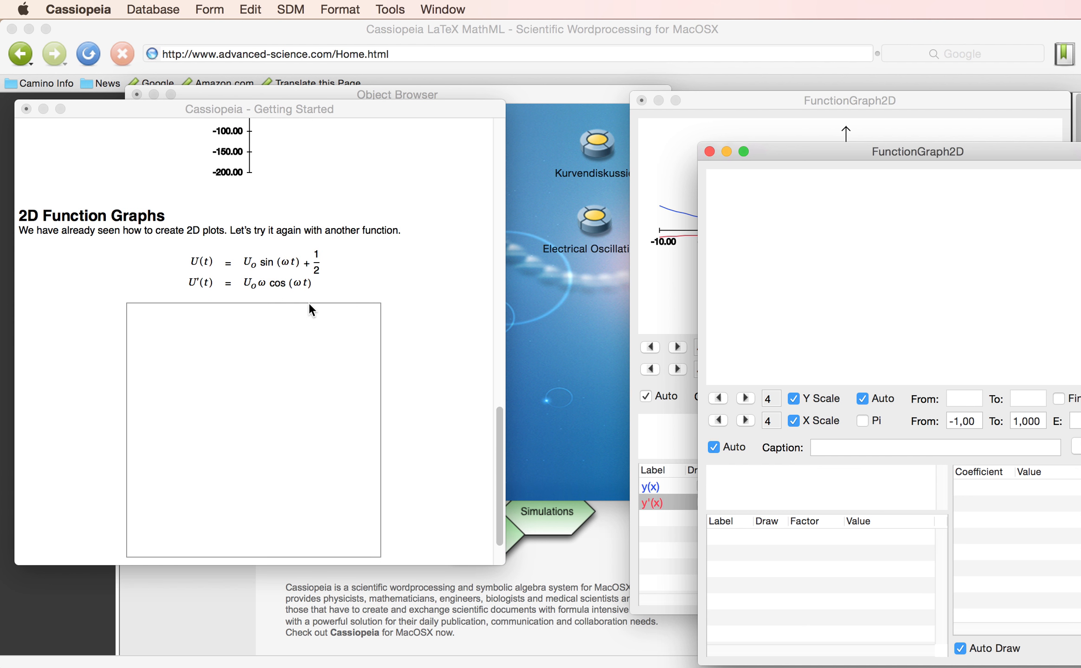
left_click_drag(268, 260, 780, 473)
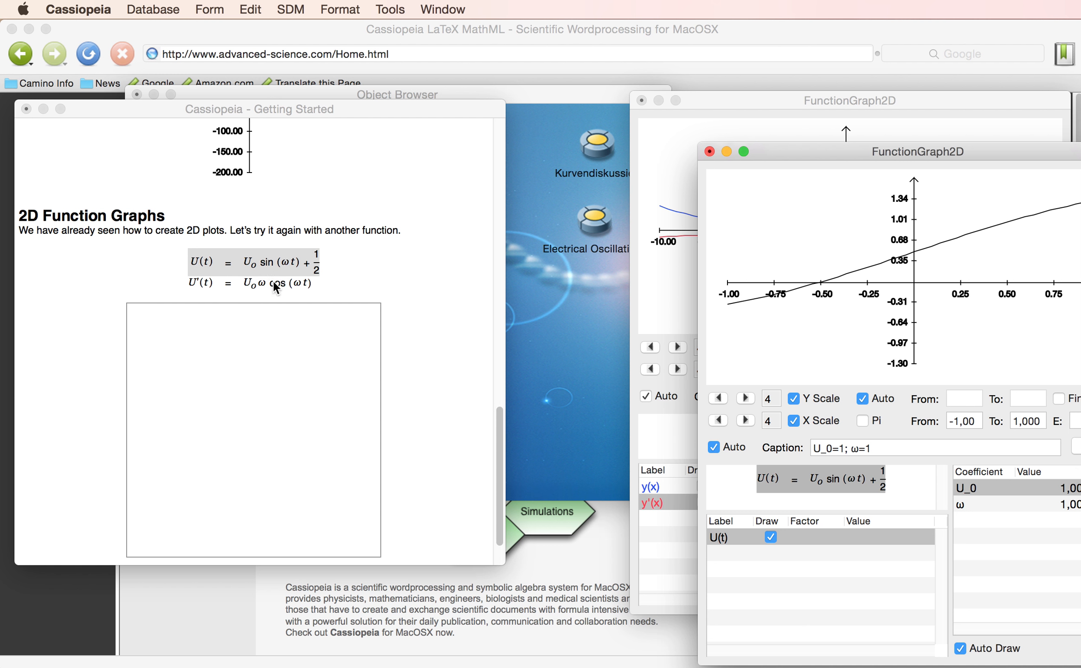
left_click_drag(273, 281, 838, 498)
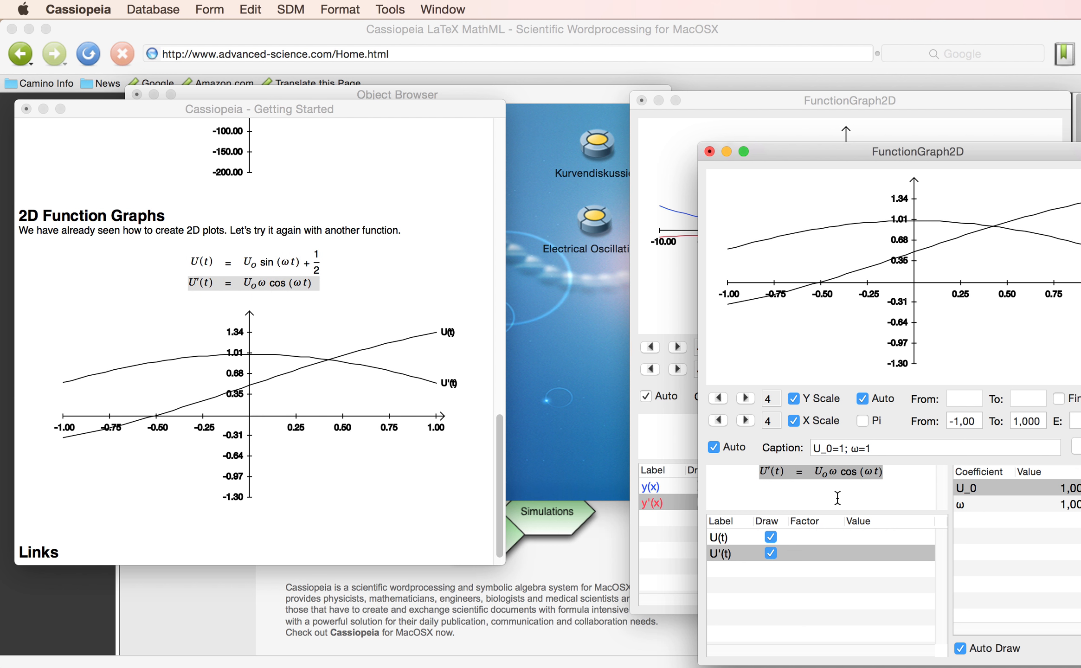
Step: Colour the U(t) curve blue and the U'(t) curve red using the colour picker
left_click(390, 9)
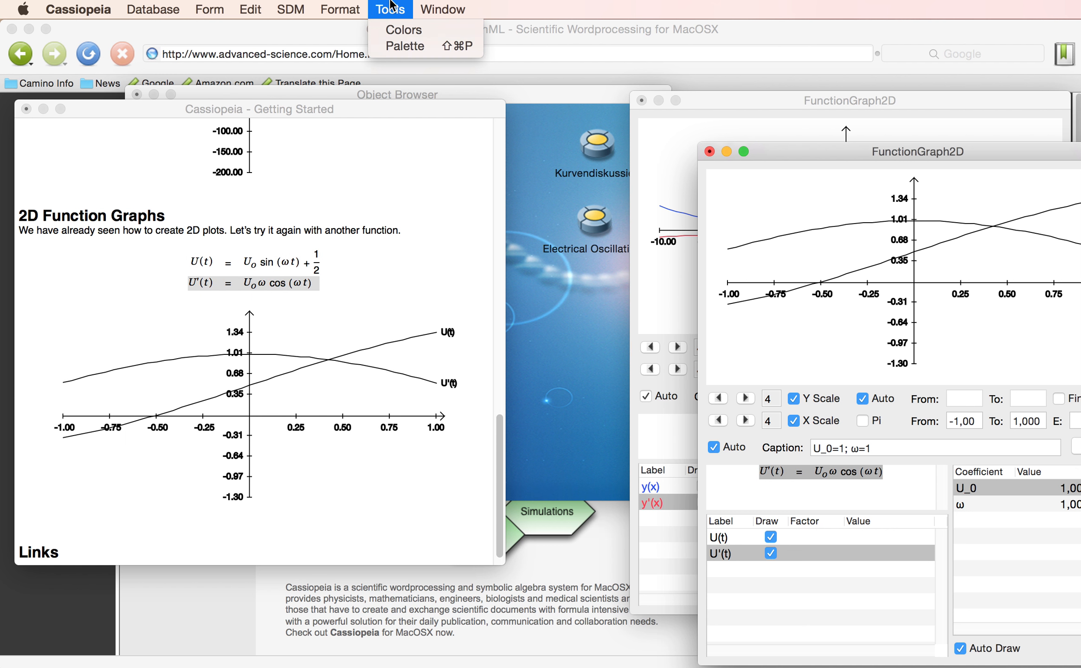
left_click(402, 29)
left_click(159, 386)
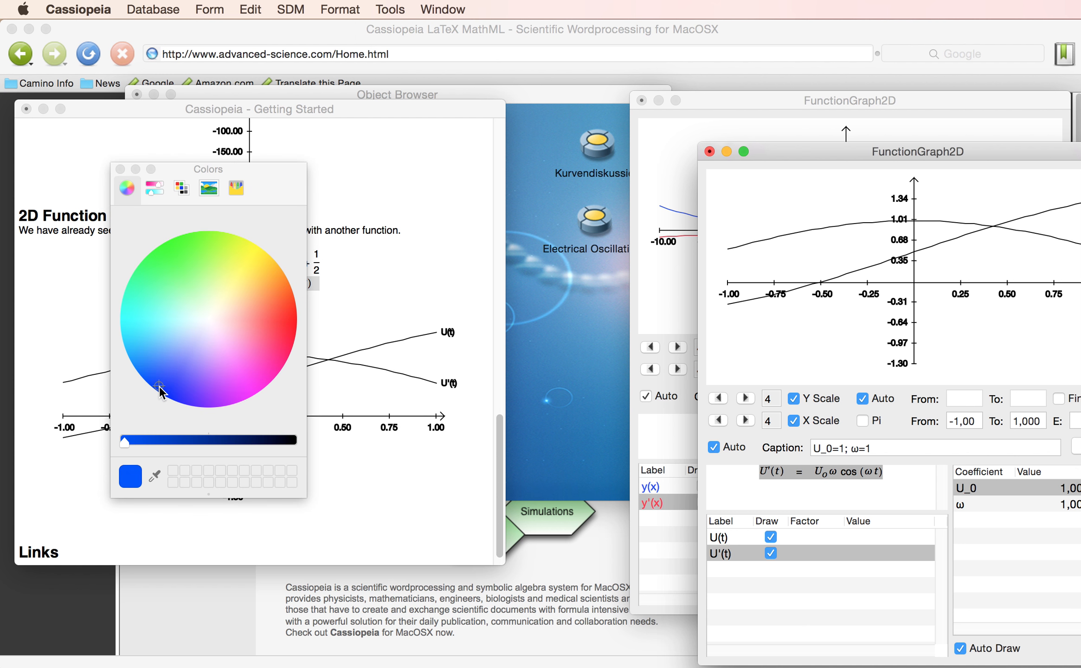
left_click_drag(125, 479, 852, 537)
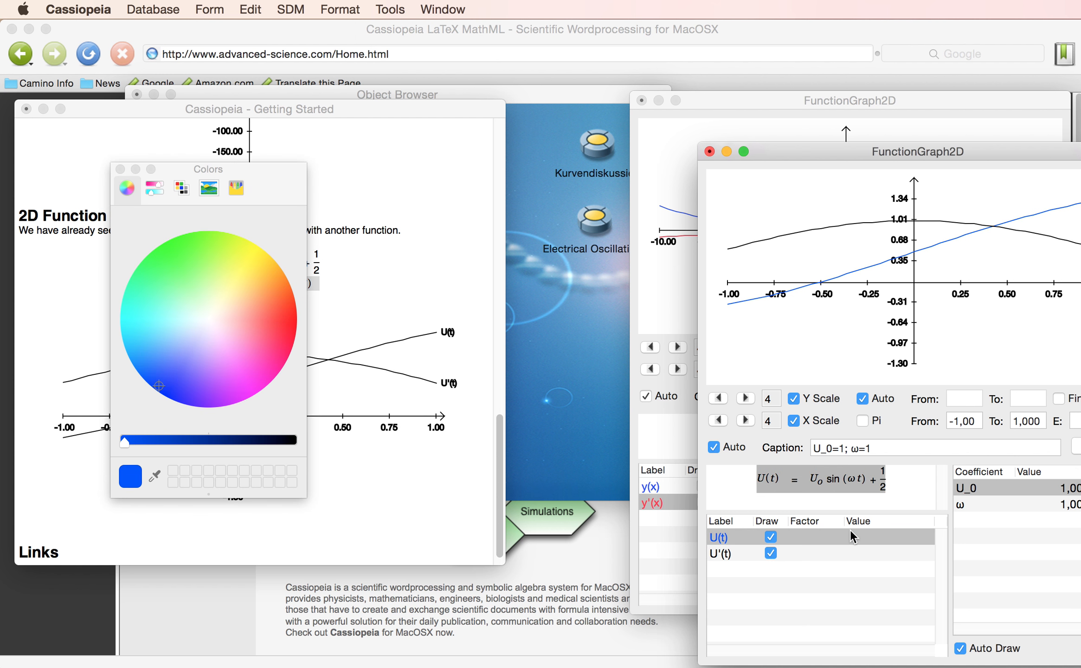
left_click(289, 331)
left_click_drag(120, 477, 824, 555)
Step: Set the x range of the new function graph from 0 to 3 and express the x axis in multiples of pi
left_click_drag(914, 153, 751, 128)
left_click(803, 396)
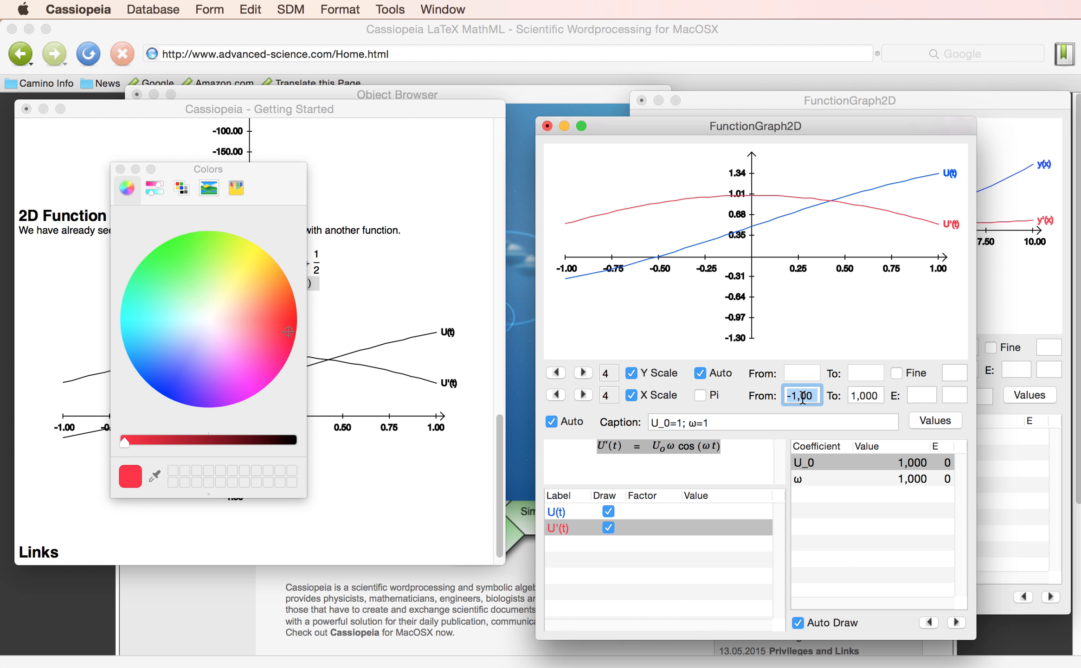
type("0")
key("Tab")
type("3")
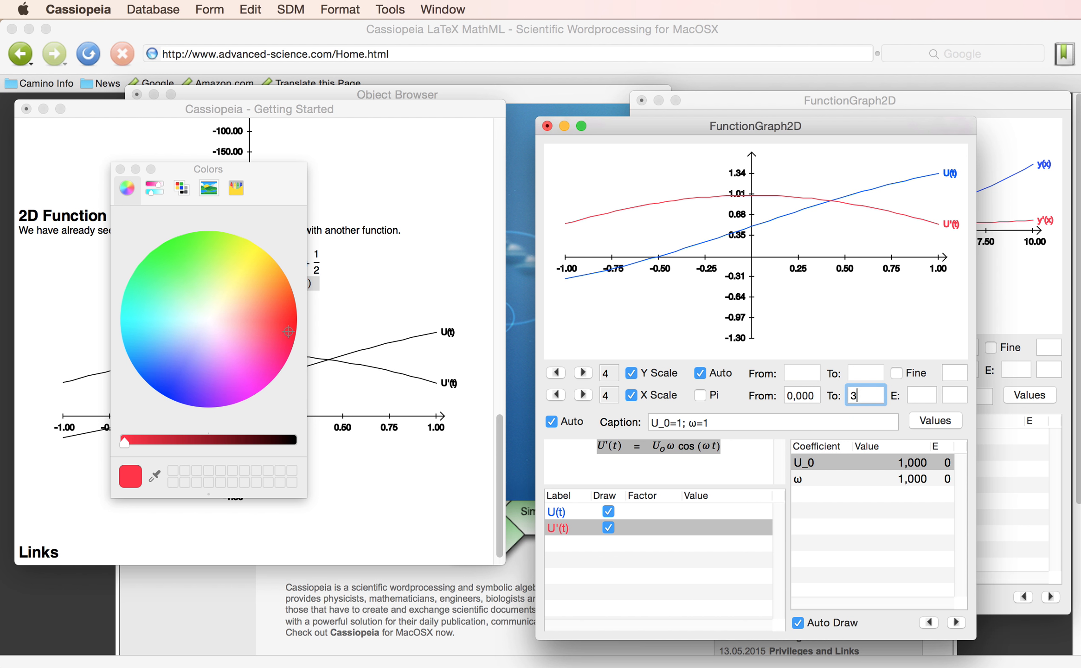
left_click(711, 393)
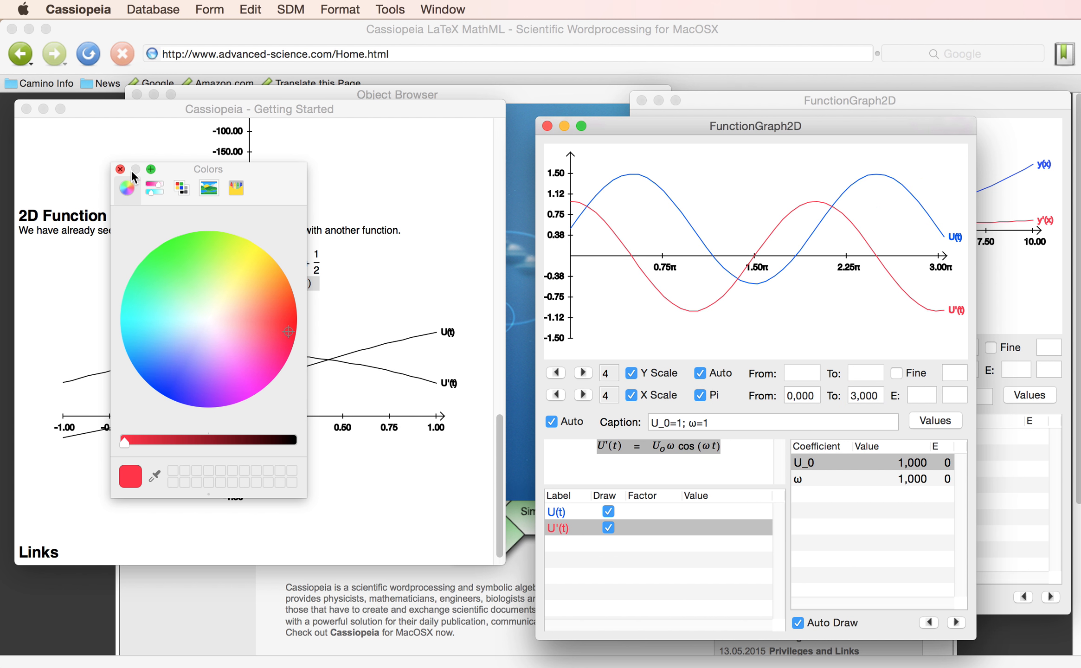
Step: Close the colour picker and enlarge the Getting Started document window so the whole new graph fits
left_click(120, 170)
left_click(294, 469)
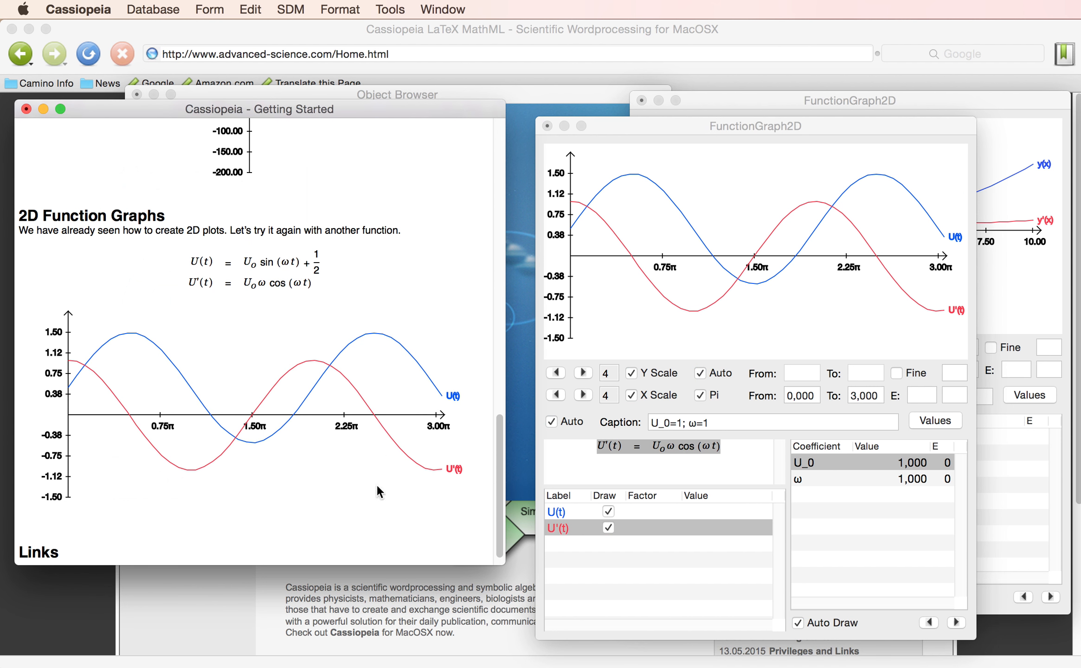
left_click_drag(504, 563, 518, 641)
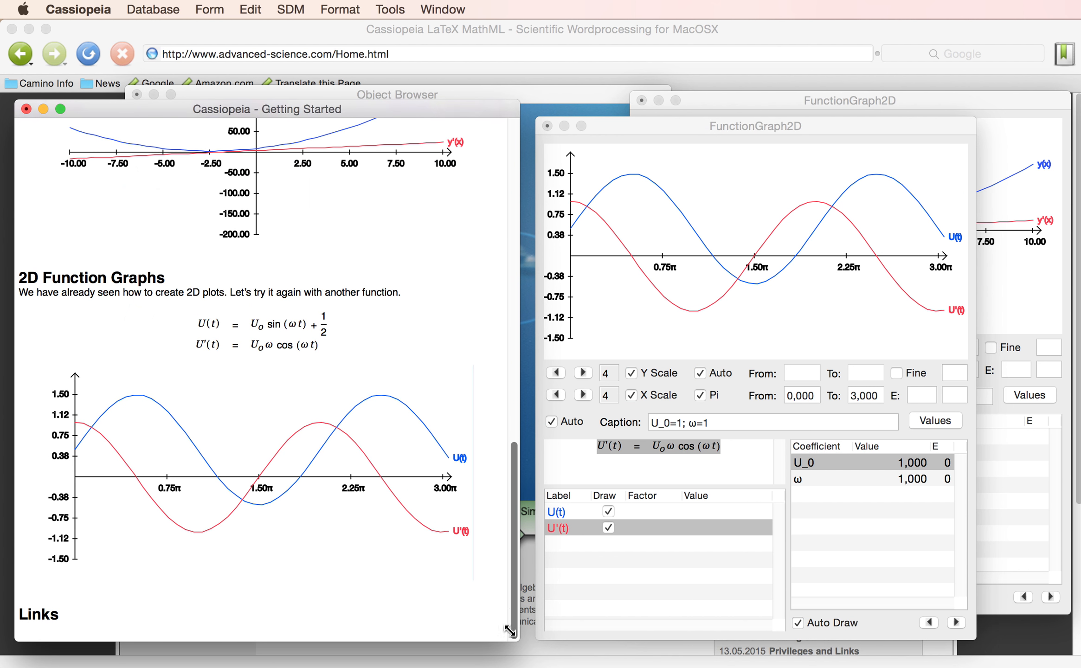
left_click(442, 357)
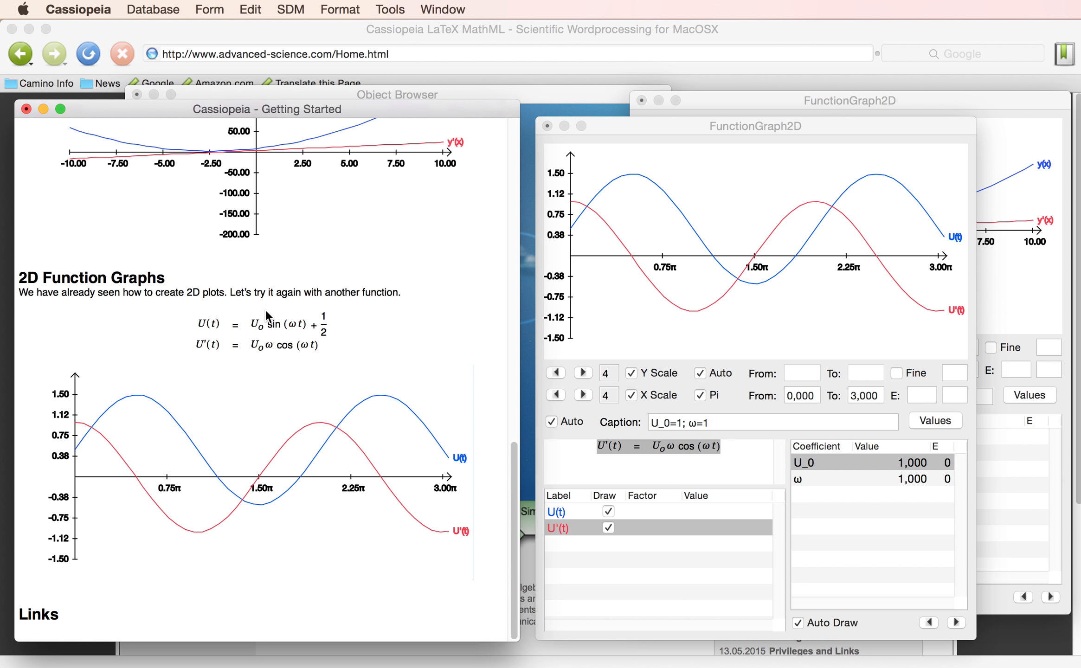
Step: Add three blank lines between the y(x) function graph and the 2D Function Graphs heading, and place the text cursor there
scroll(309, 258, "up", 3)
scroll(307, 255, "up", 6)
left_click(157, 488)
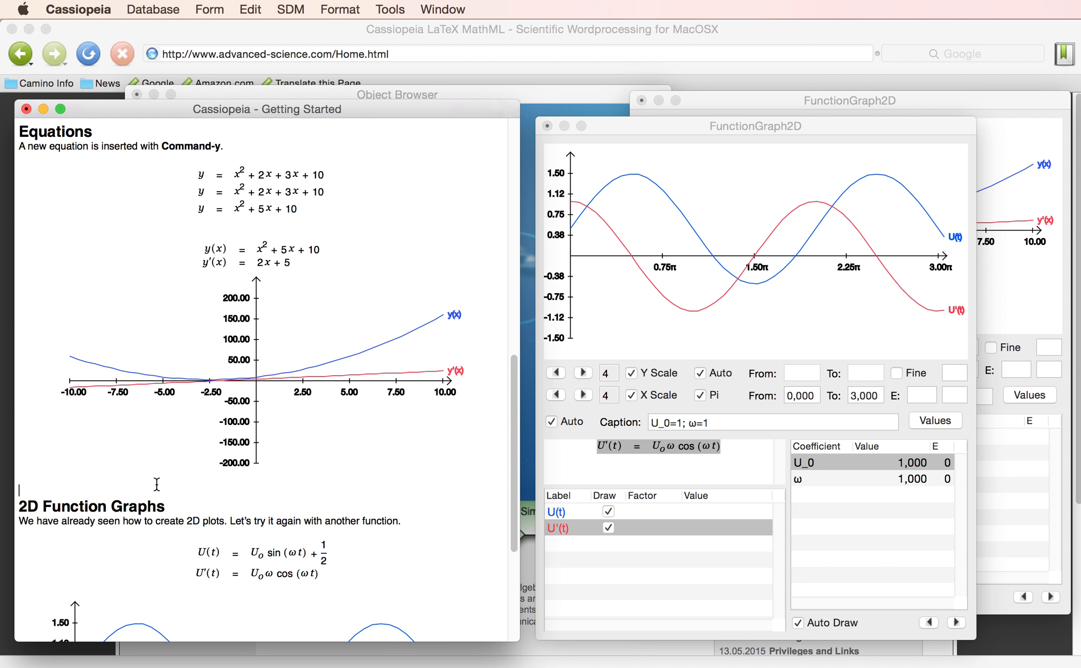
key("Return")
key("Return")
key("Return")
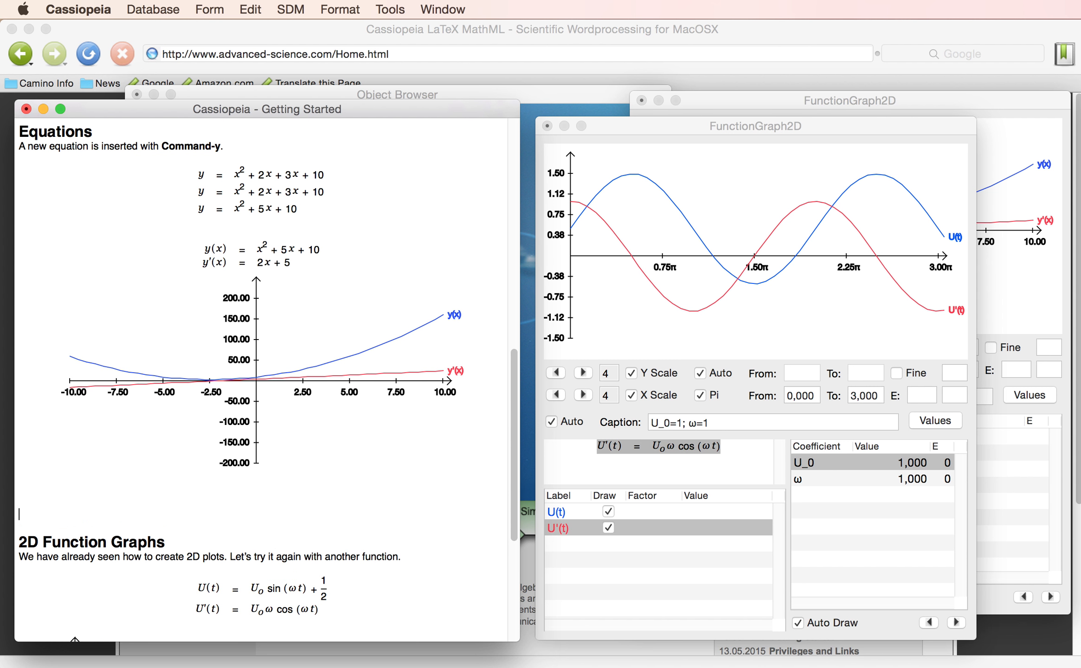
left_click(19, 503)
Step: Open the symbol palette and move it slightly away from the document window
left_click(399, 8)
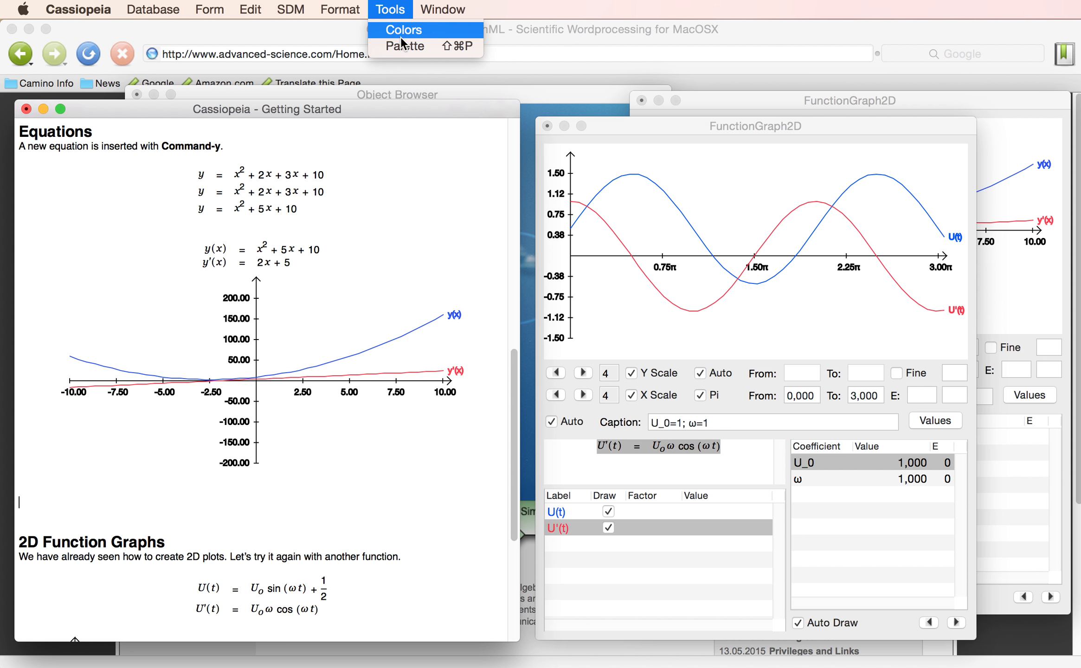
left_click(402, 45)
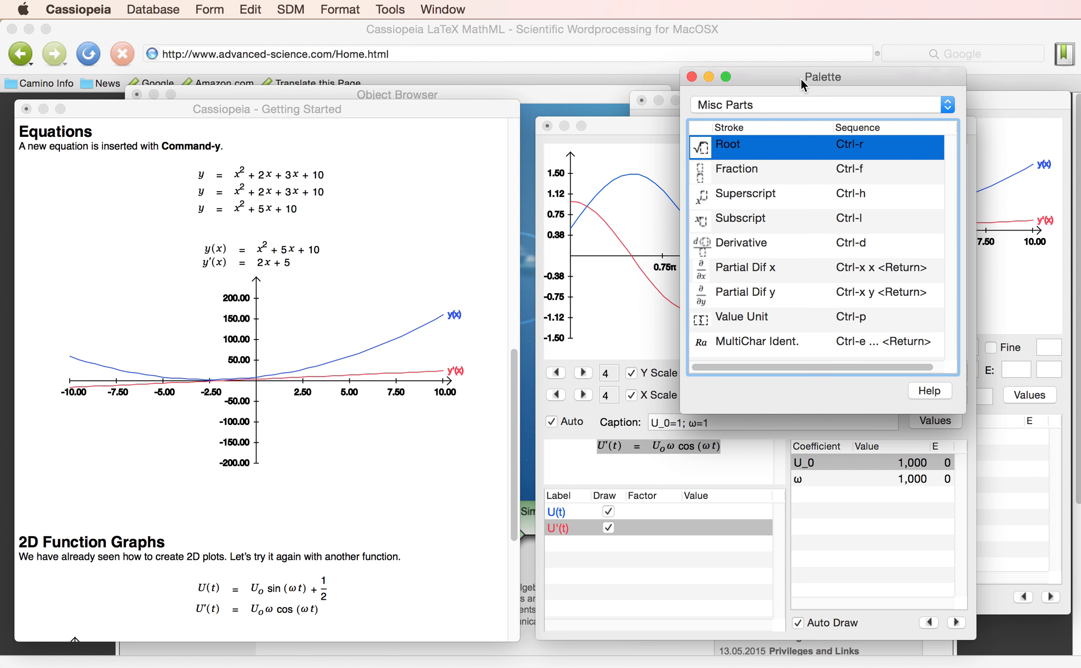
left_click_drag(801, 78, 823, 47)
Step: Look through the palette's categories from Greek Symbols, Vectors and Matrices and Operators to Integrals, Brackets, Misc Symbols and Compare Symbols
left_click(817, 79)
left_click(817, 87)
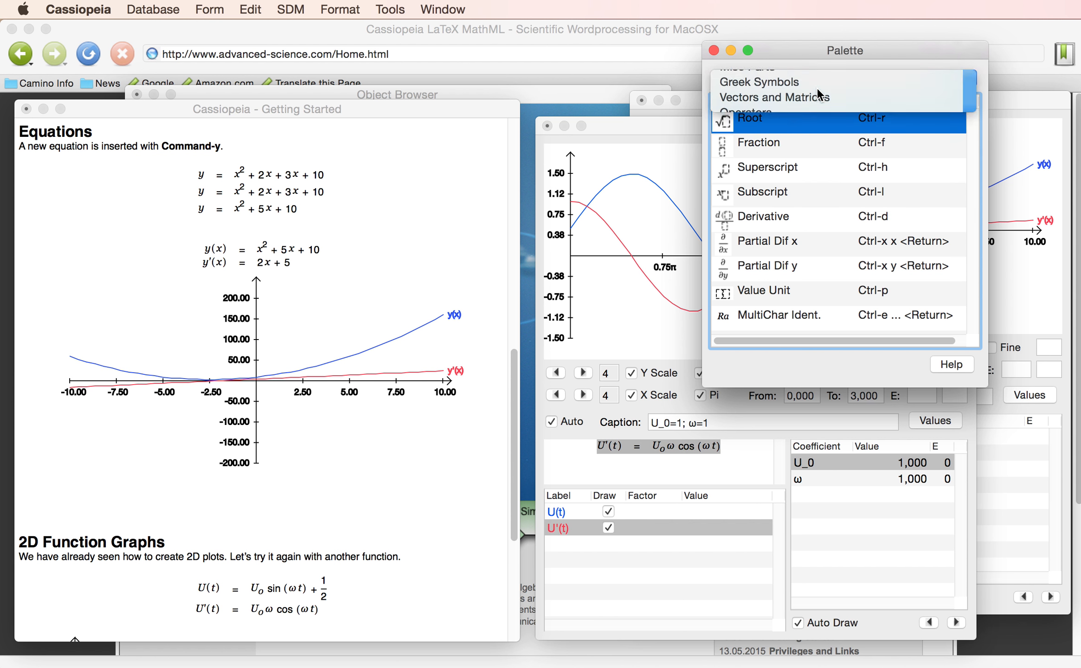
left_click(815, 80)
left_click(816, 93)
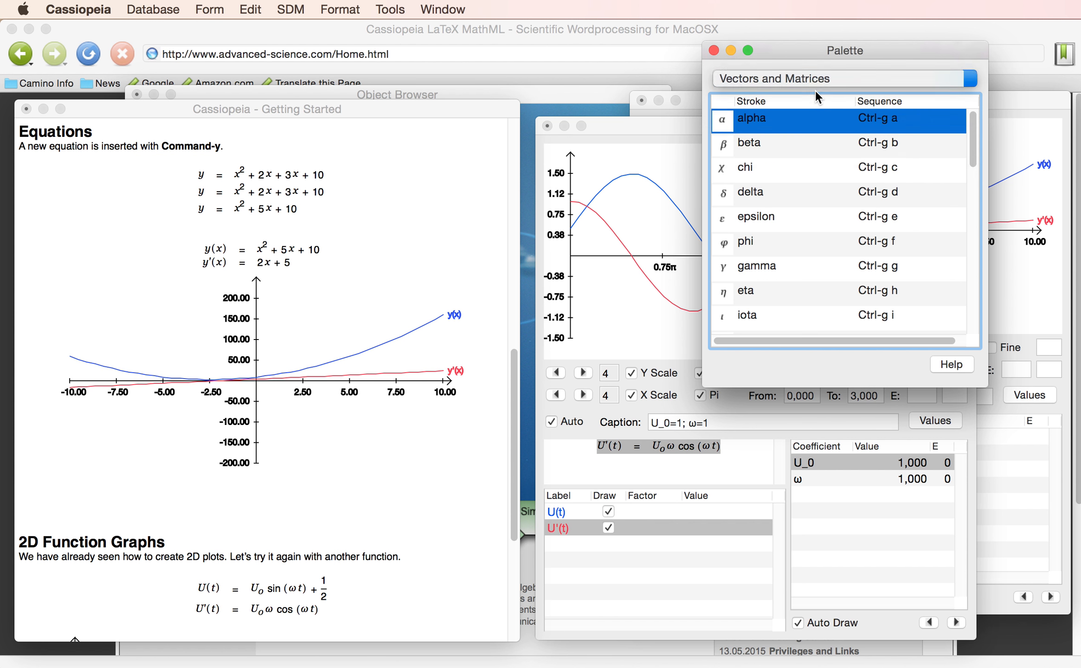
left_click(775, 74)
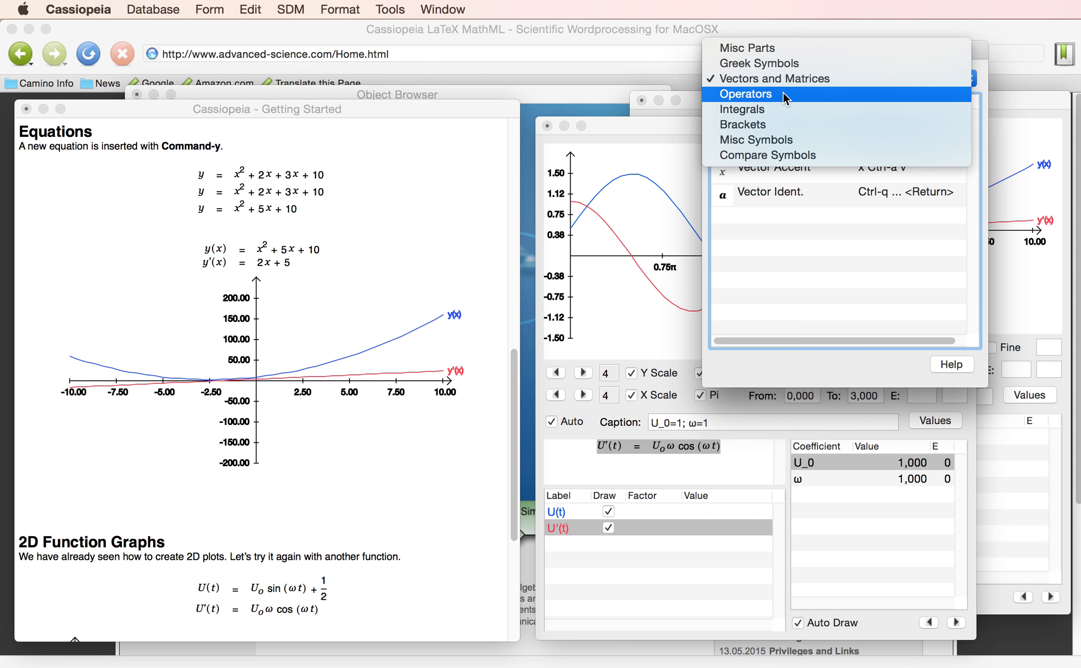
left_click(783, 93)
left_click(777, 77)
left_click(777, 93)
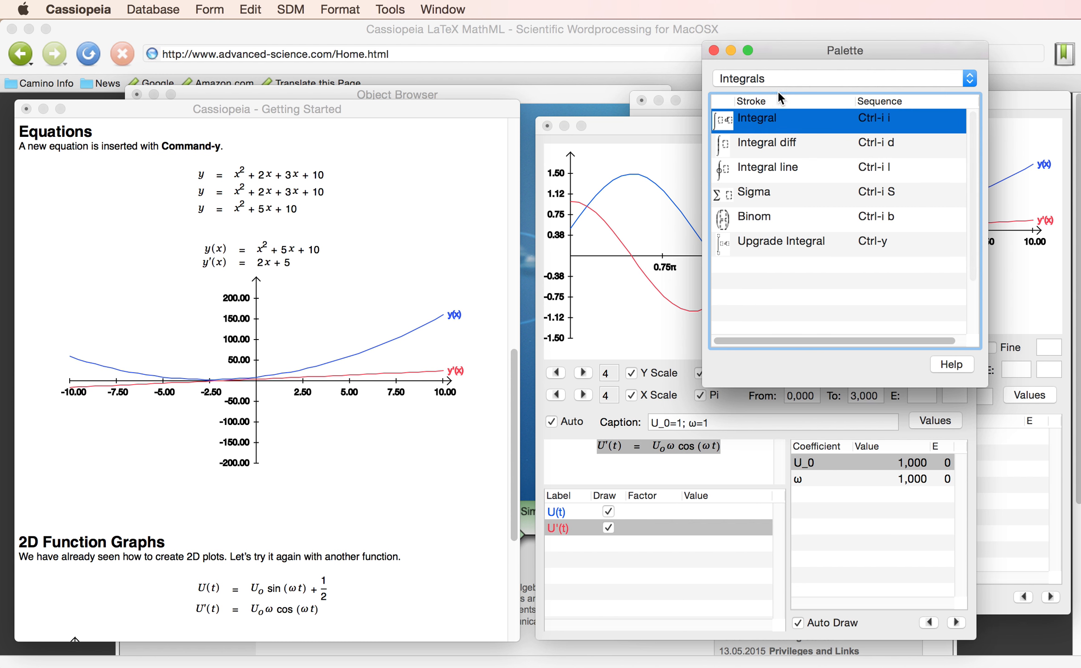
left_click(778, 77)
left_click(778, 93)
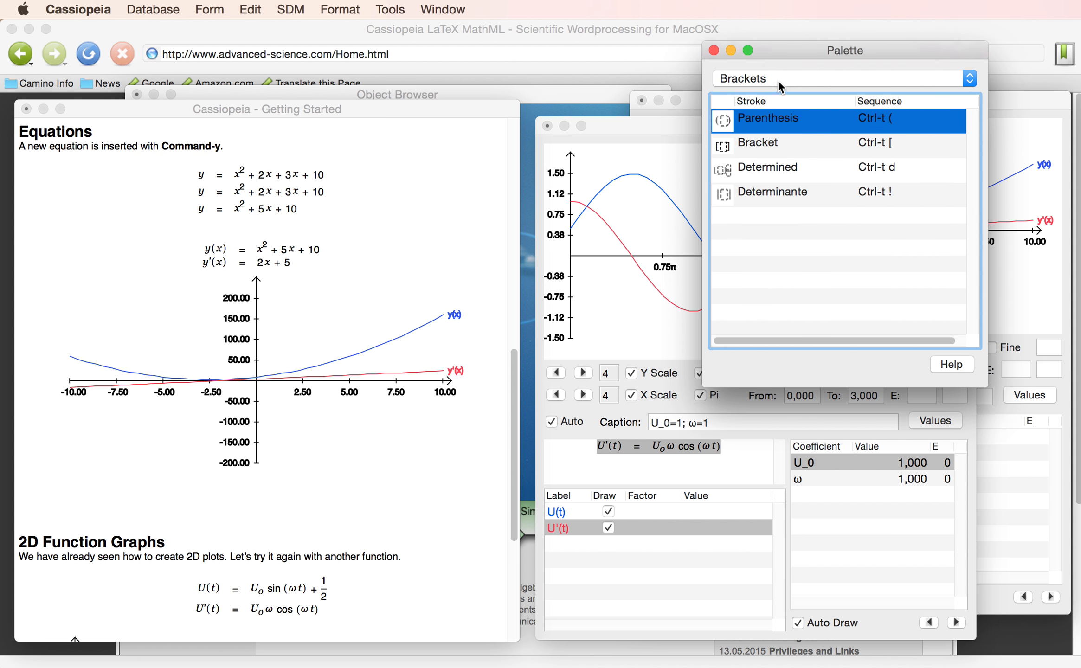
left_click(778, 80)
left_click(778, 93)
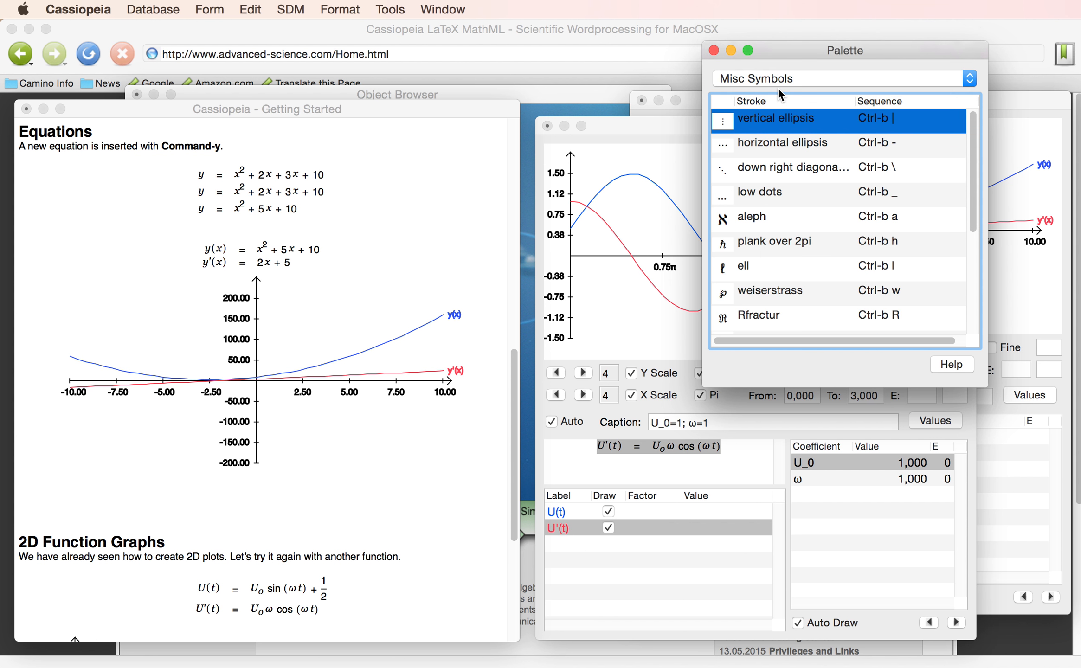
left_click(779, 77)
left_click(782, 96)
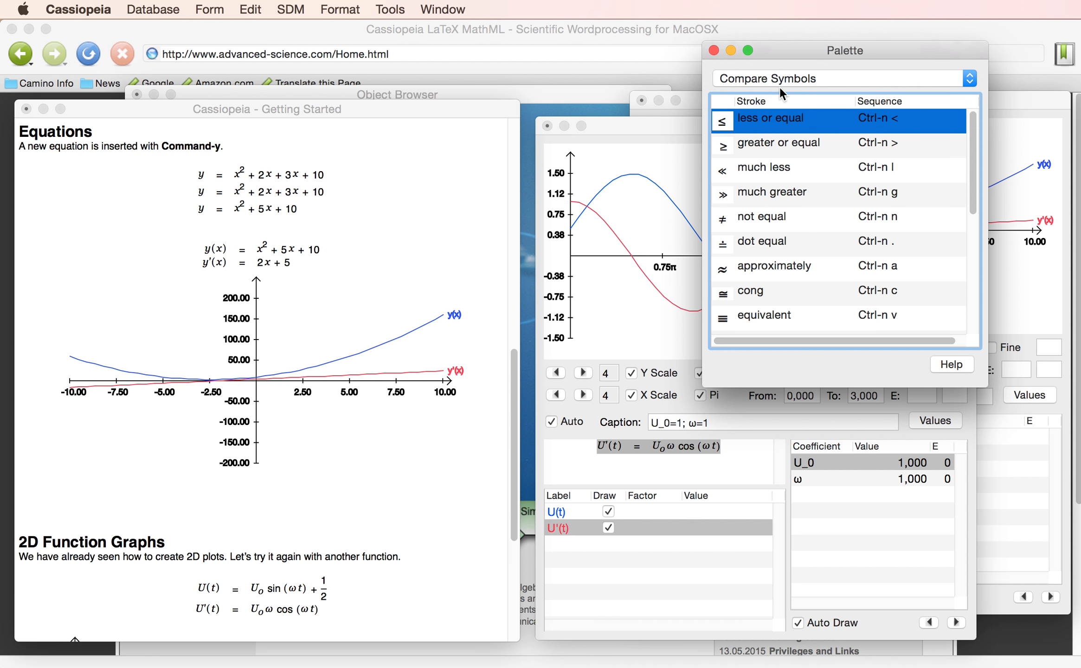
scroll(806, 196, "down", 10)
scroll(806, 167, "up", 10)
Step: Show the Integrals category in the palette and add a blank line between the y(x) graph and the 2D Function Graphs heading
left_click(806, 78)
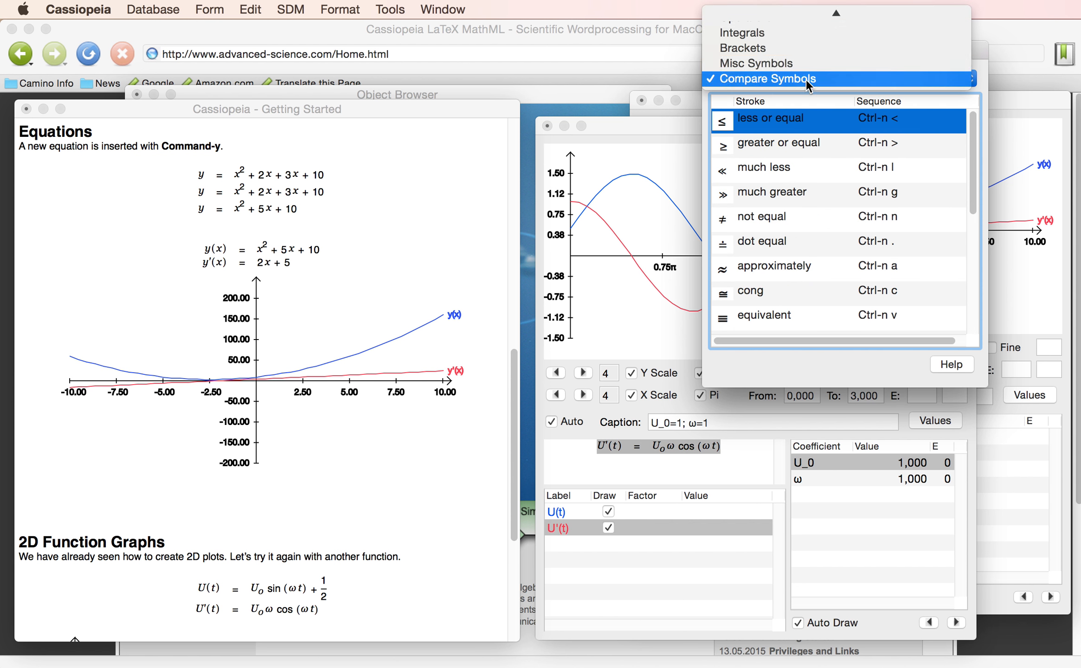
left_click(811, 83)
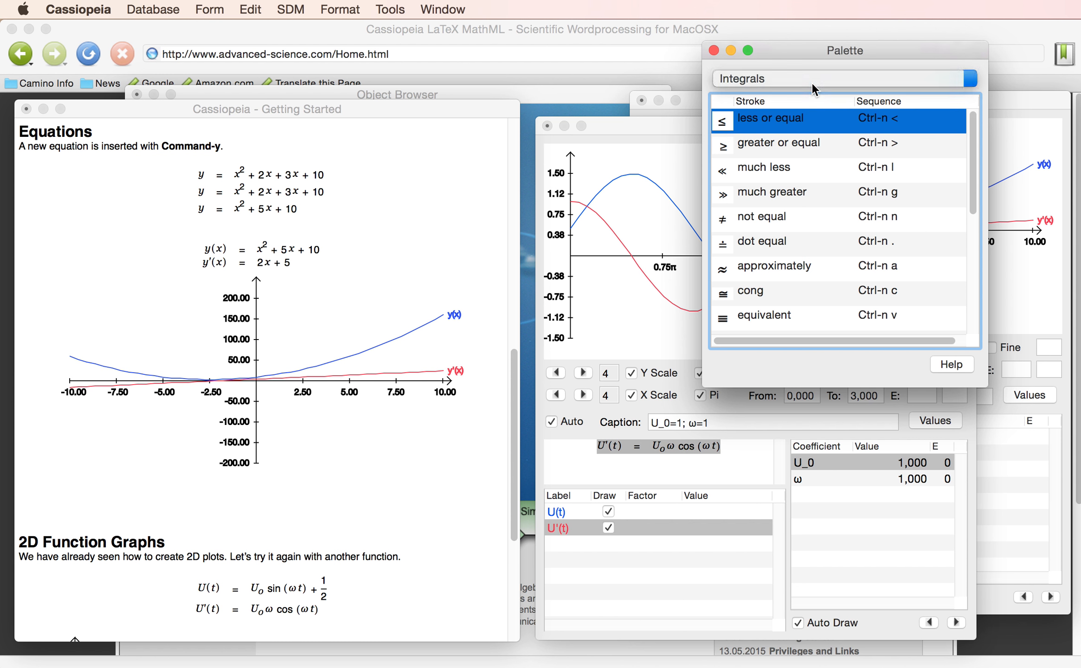
left_click(225, 491)
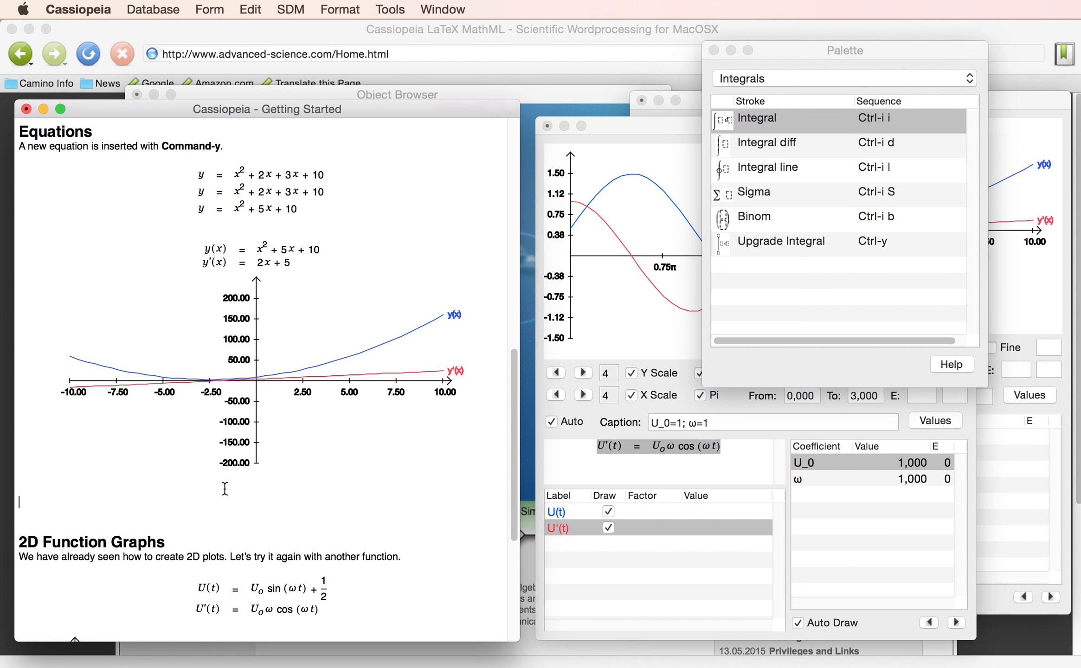
left_click(265, 514)
key("Return")
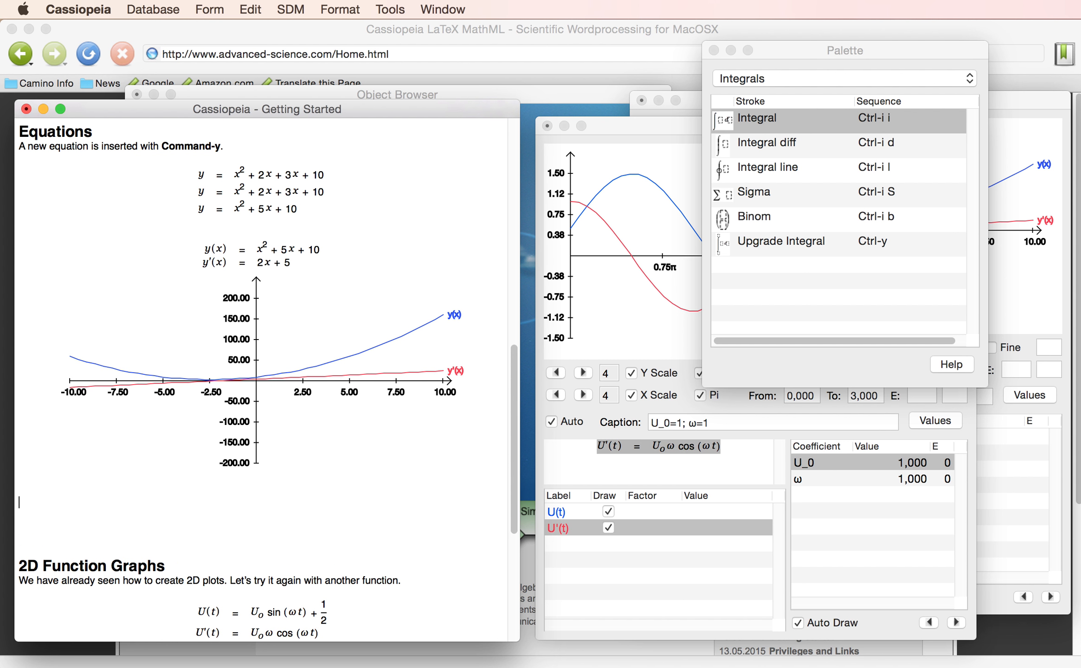
Step: Write "Let' calculate the volume of a sphere. The inf volume element is given by" below the y(x) graph and start a new line
type("Let' caluat")
key("BackSpace")
key("BackSpace")
key("BackSpace")
key("BackSpace")
type("lculate the volume of a ")
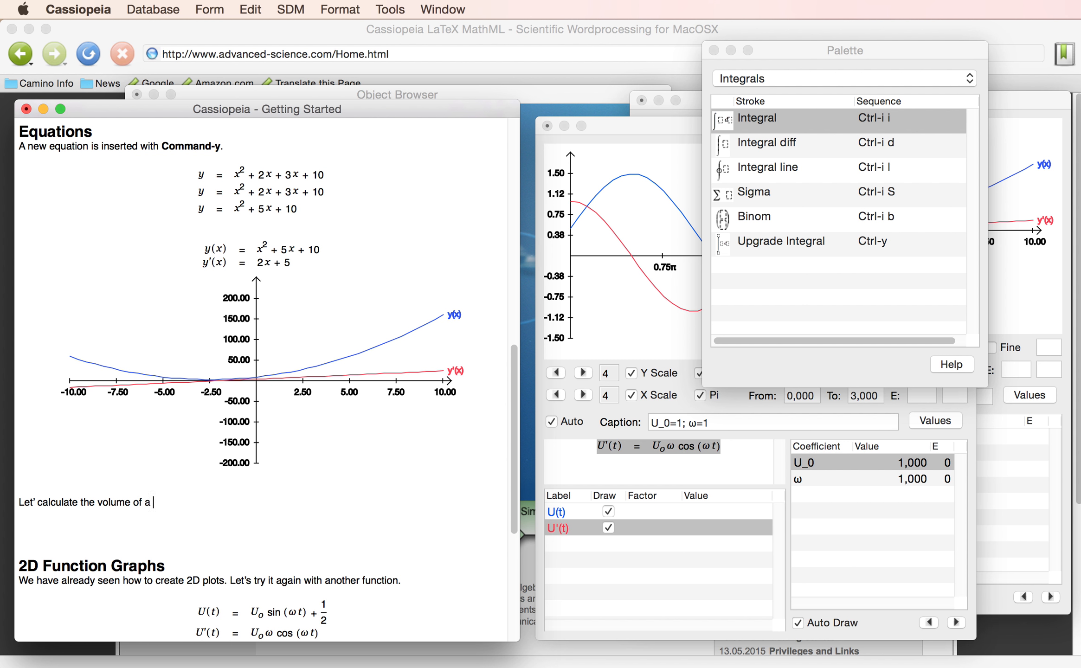
type("sphere. The inf volume element")
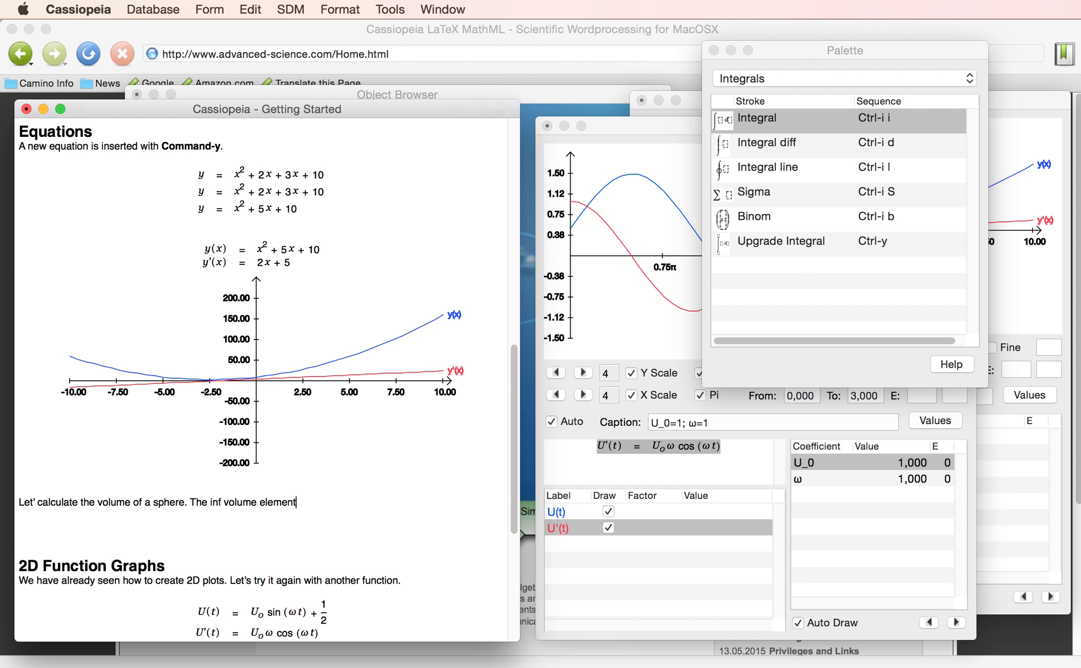
type(" is given by")
key("Return")
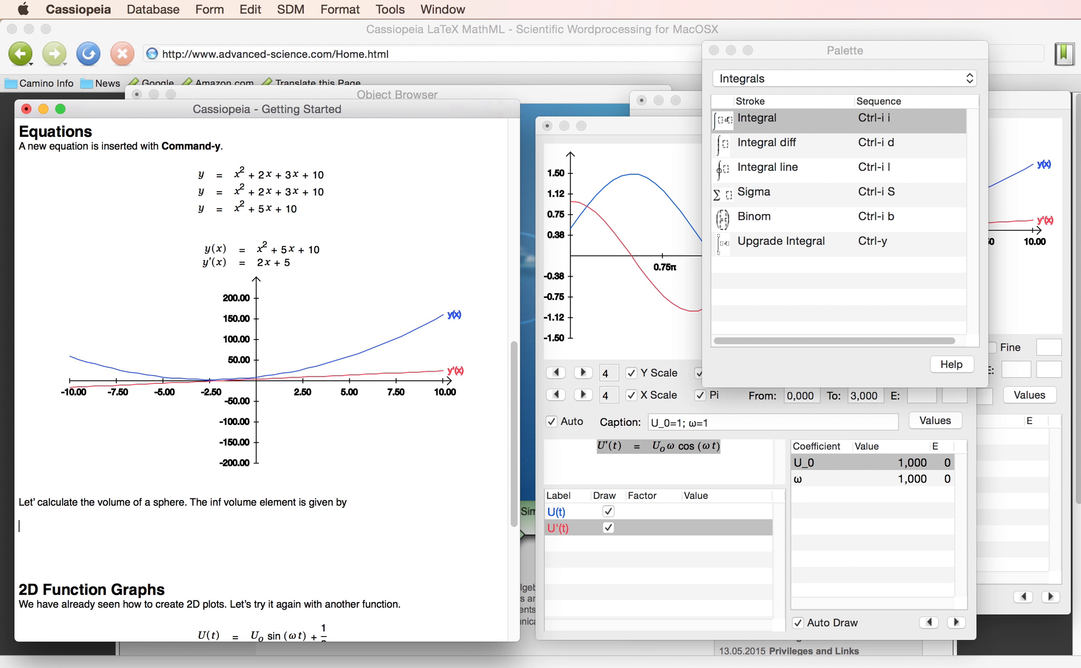
Step: Insert the equation dV = r² sin β dβ dα dr below the sentence about the sphere's volume element
key("super+y")
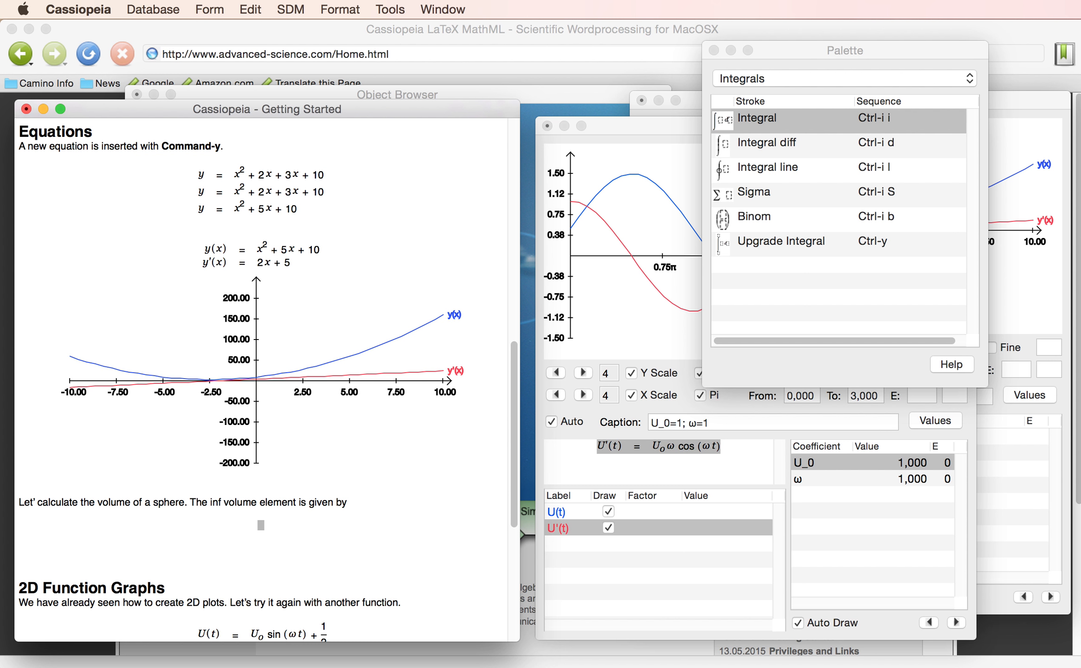
type("d")
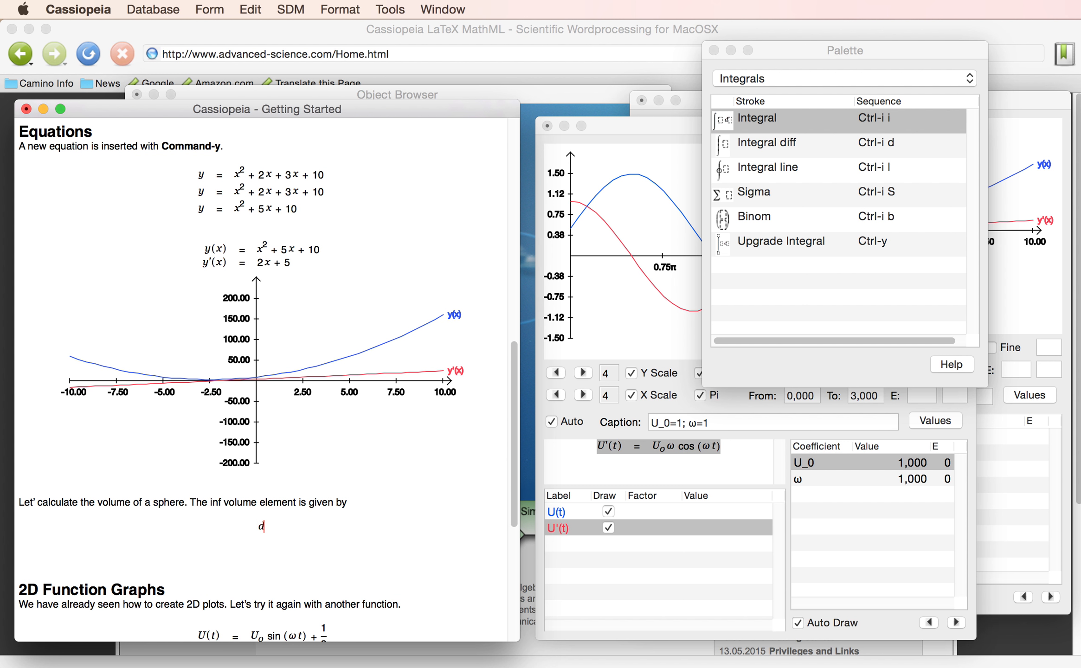
type("V = ")
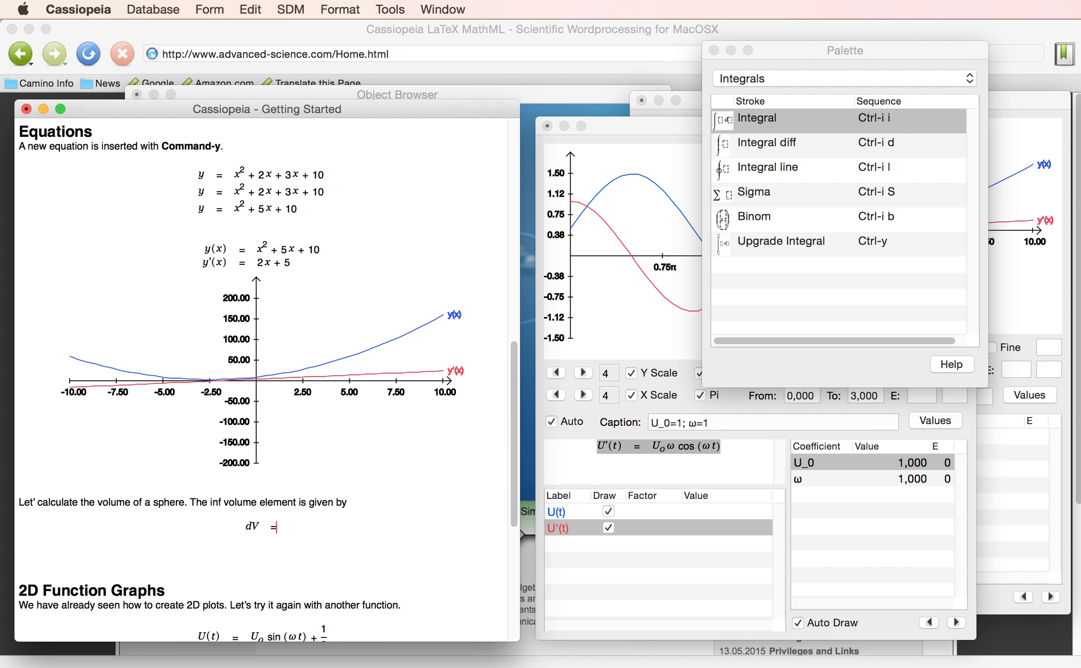
type("r^2")
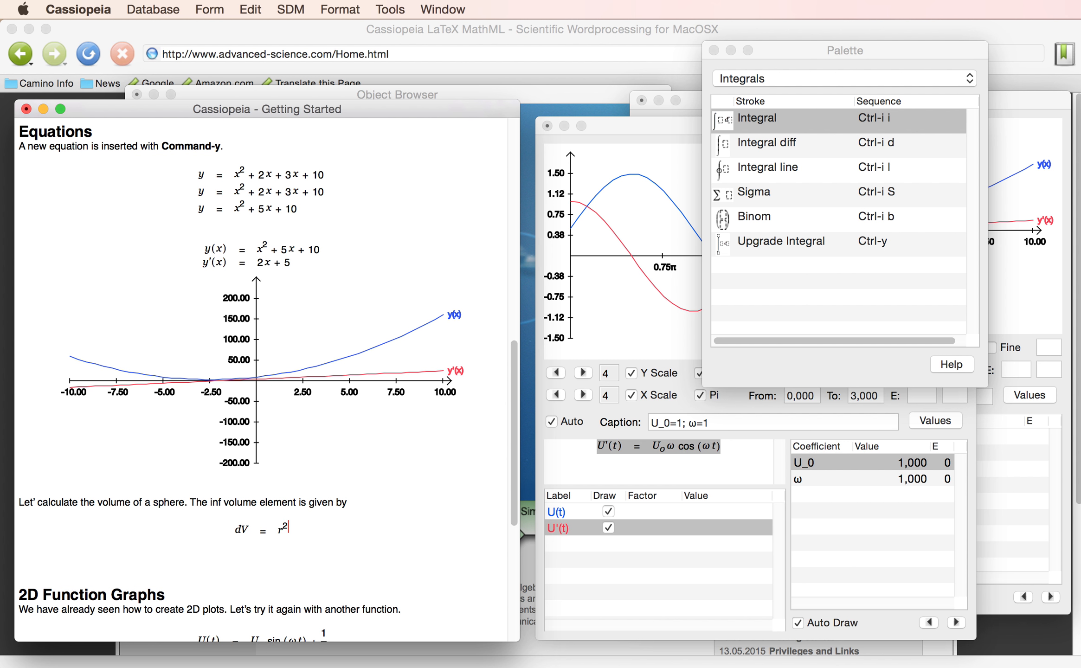
key("Right")
key("Right")
type("sin β dβ dα ")
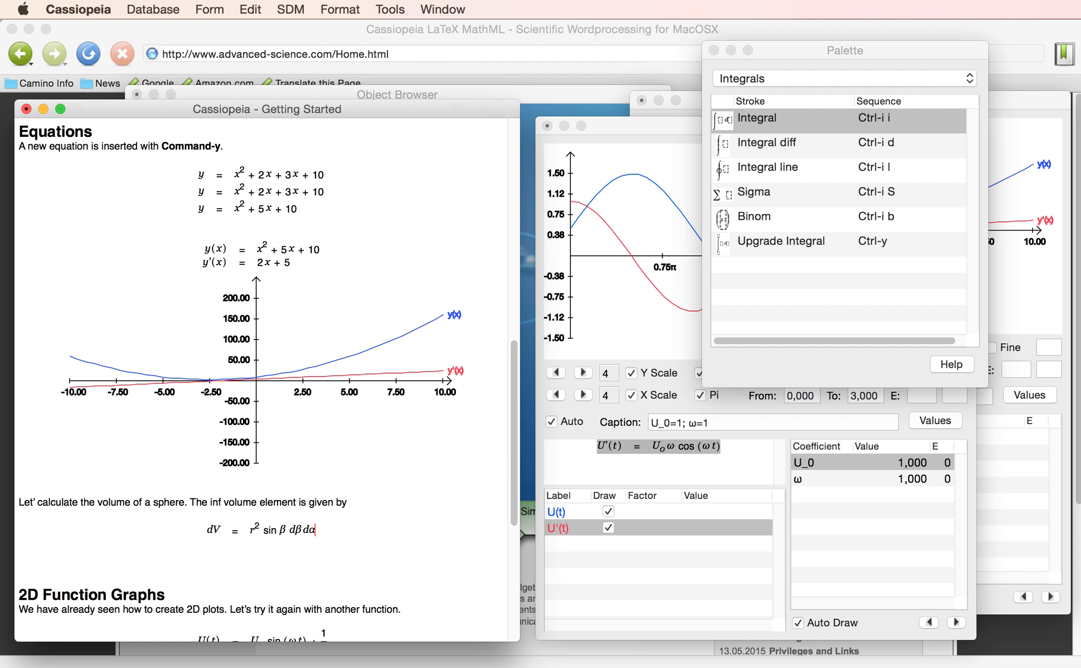
type("dr")
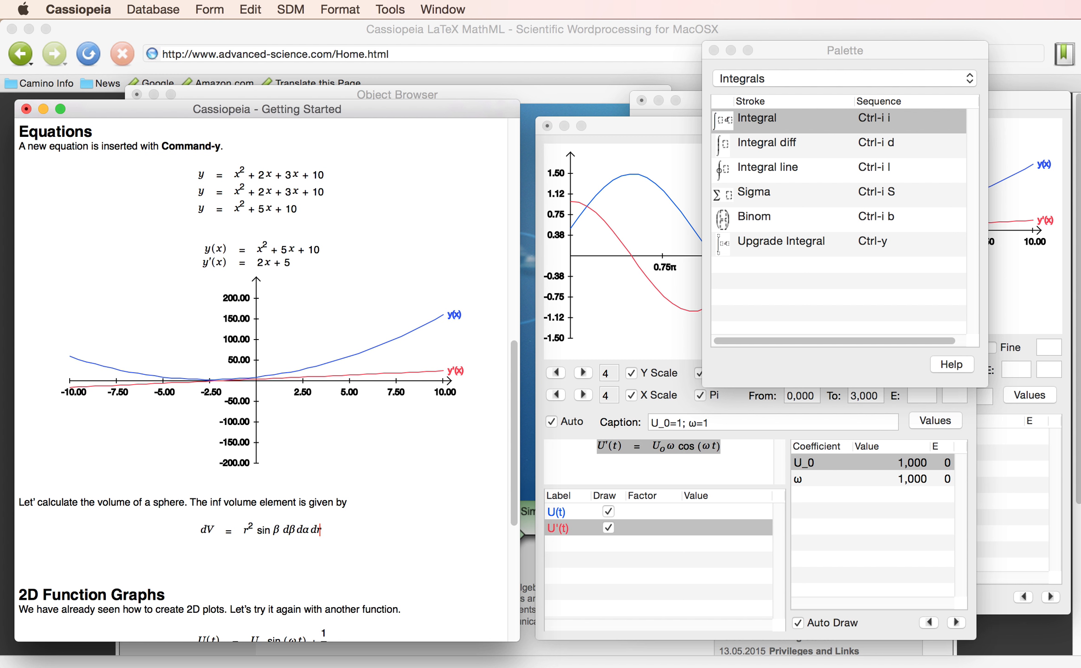
key("Return")
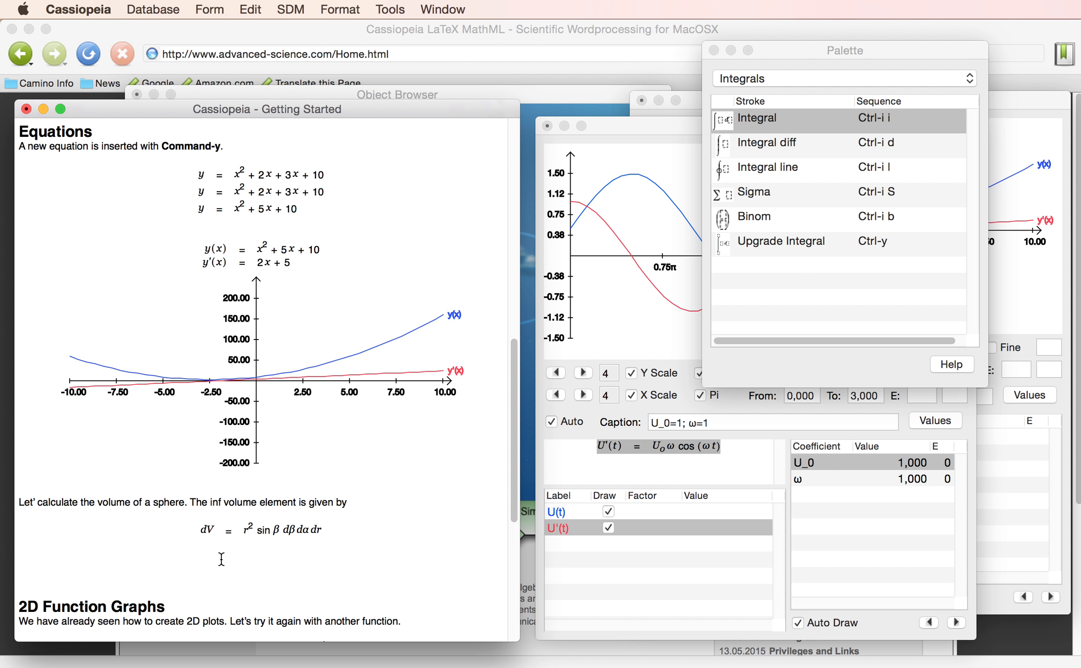
Step: Insert a second equation V = ∫ dV, using the palette's Integral diff symbol
key("super+y")
type("V=")
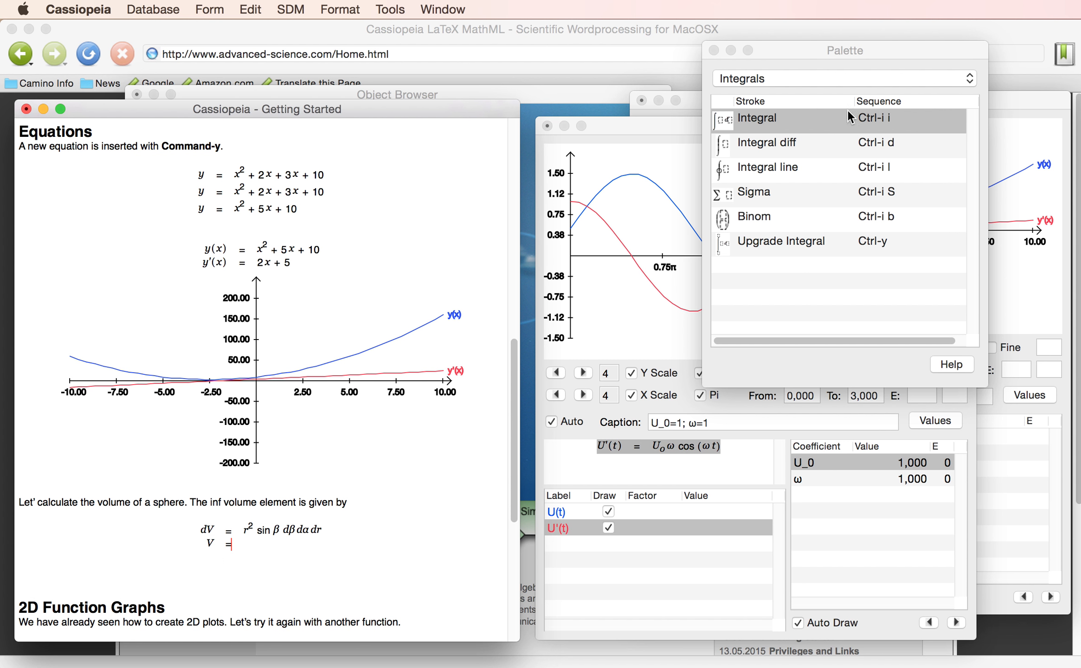
double_click(761, 145)
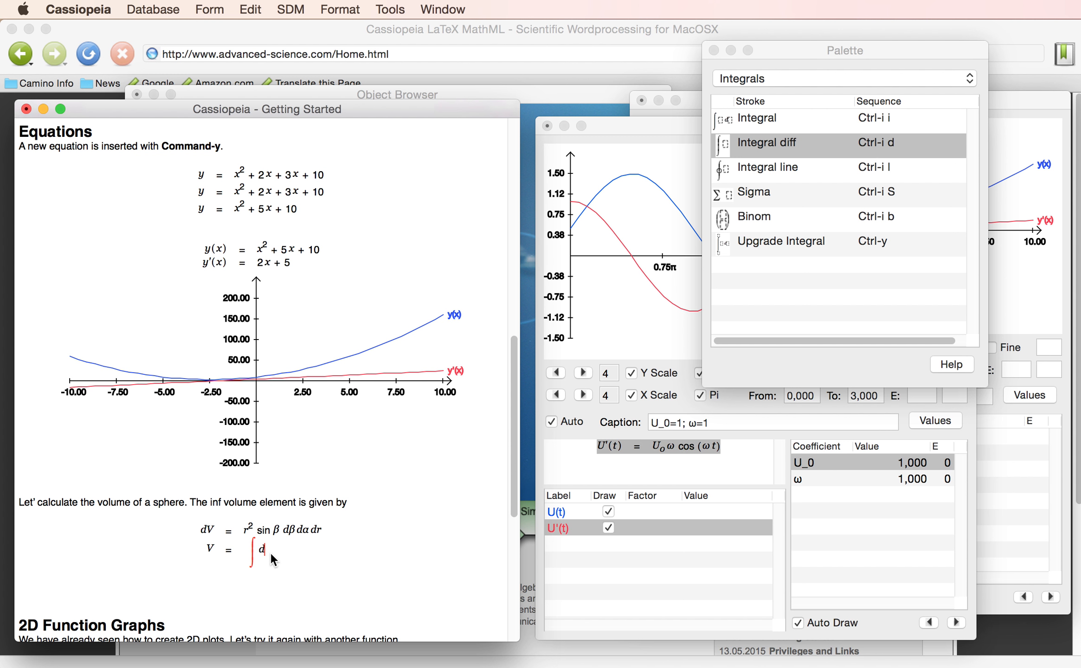
key("Return")
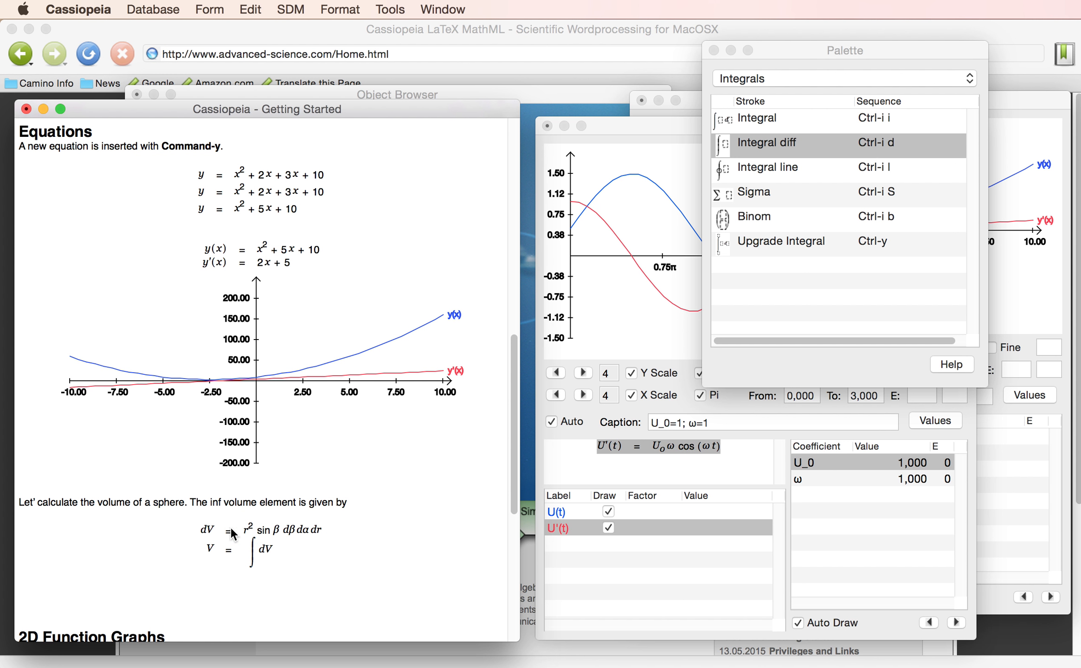
Step: Substitute the dV expression into the integral and expand it into the triple integral V = ∫∫∫ r² sin β dβ dα dr
left_click_drag(237, 533, 265, 553)
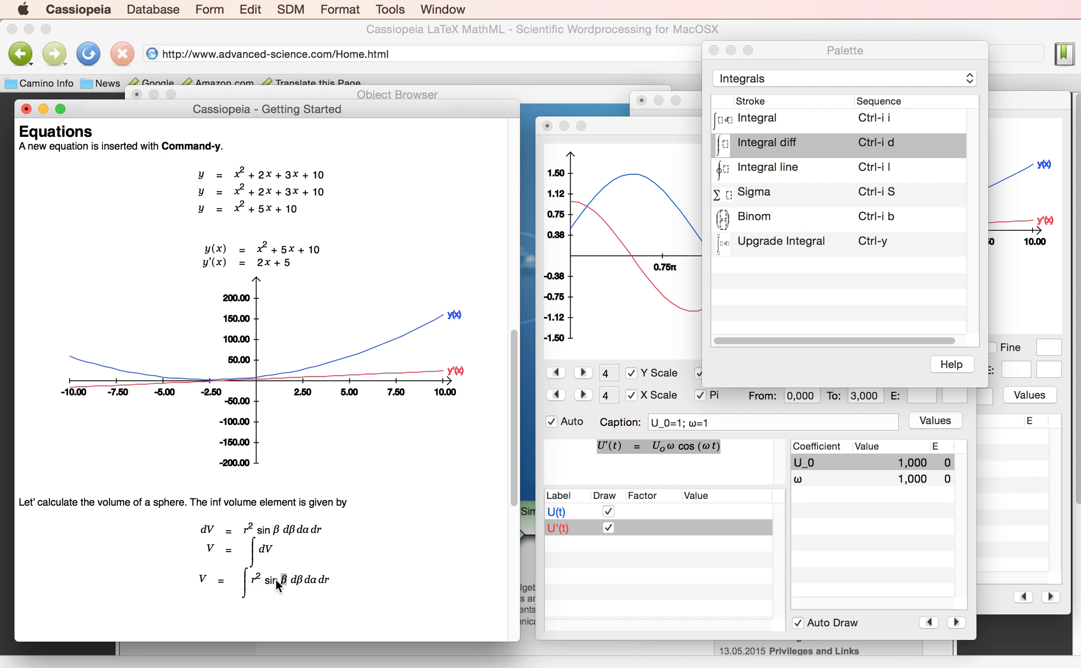
key("End")
key("Return")
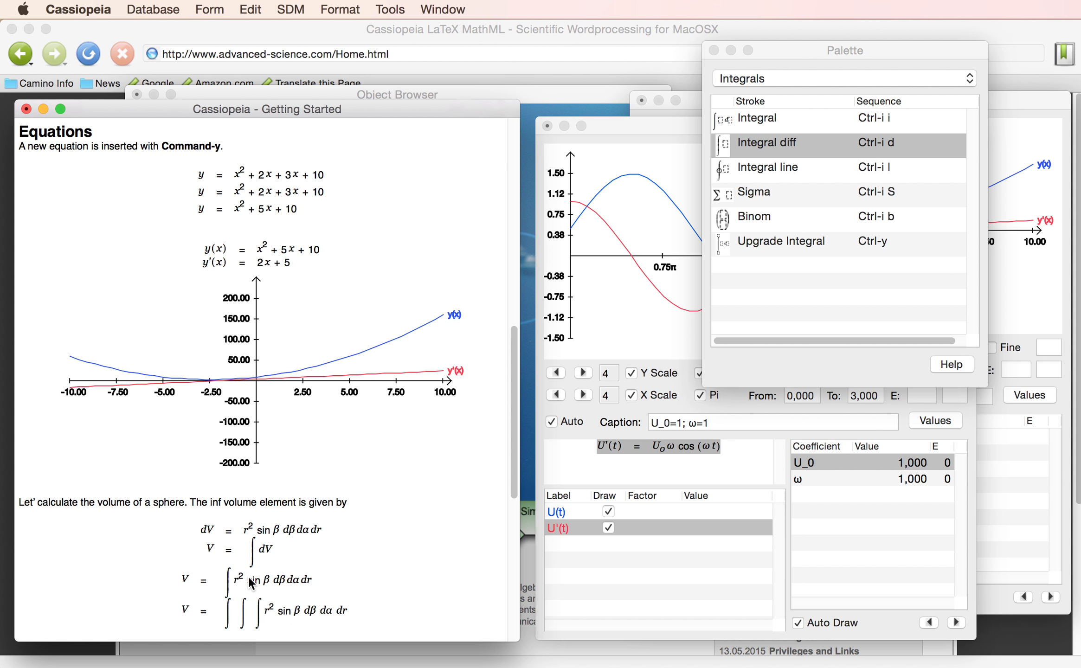
Step: Upgrade the innermost integral over β to a definite integral with limits 0 and π
left_click(276, 609)
key("shift+Up")
key("shift+Up")
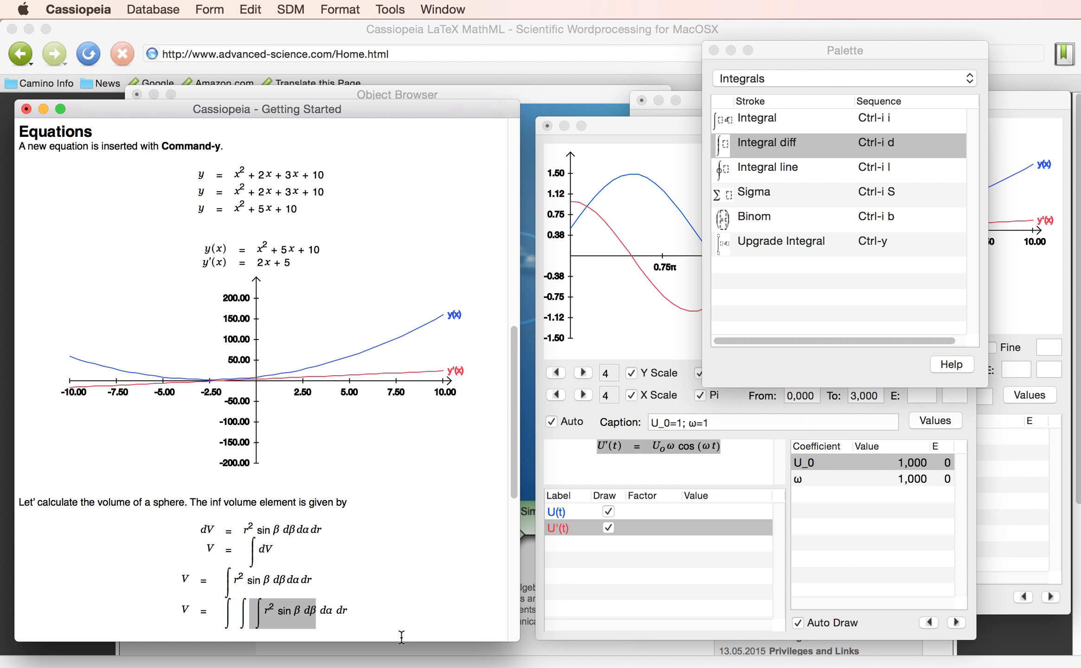
key("ctrl+y")
scroll(445, 603, "down", 5)
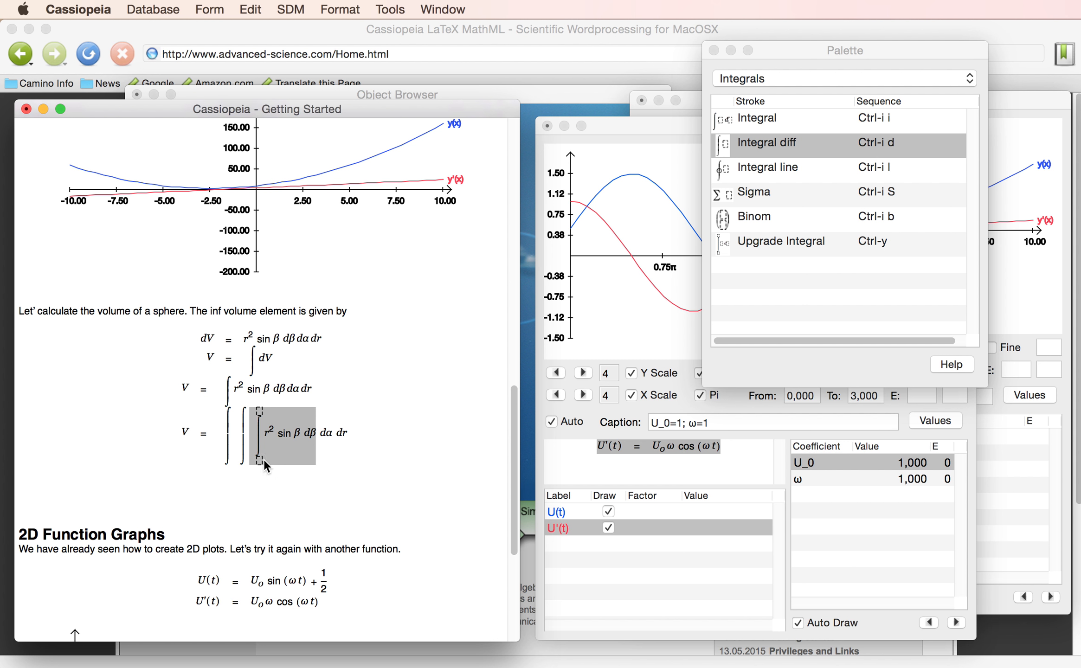
left_click(257, 459)
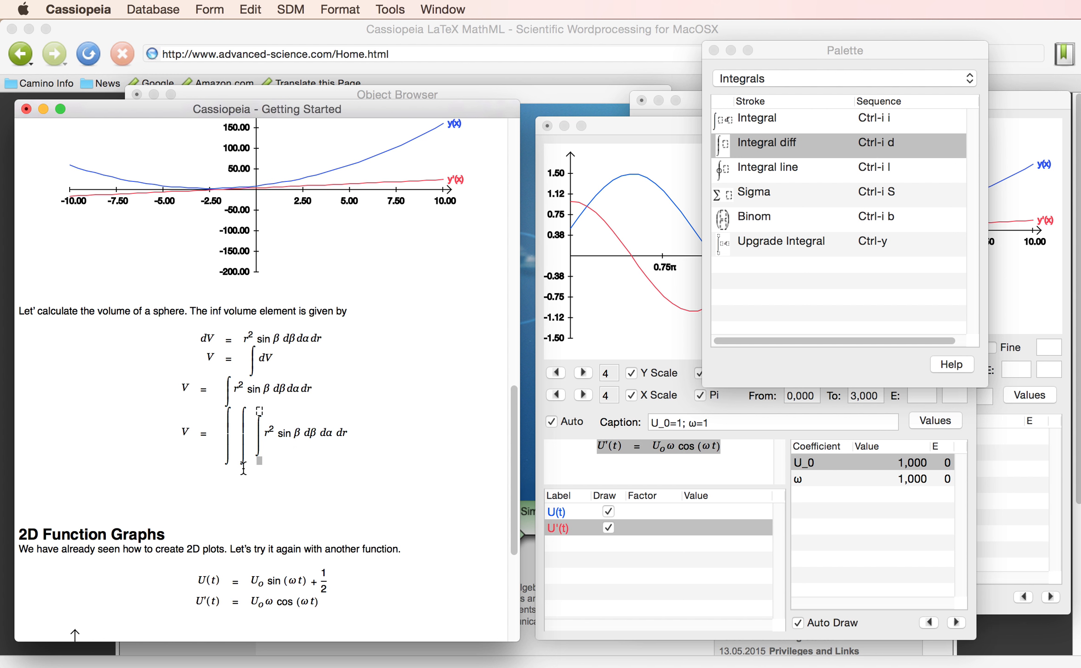
type("0")
key("Tab")
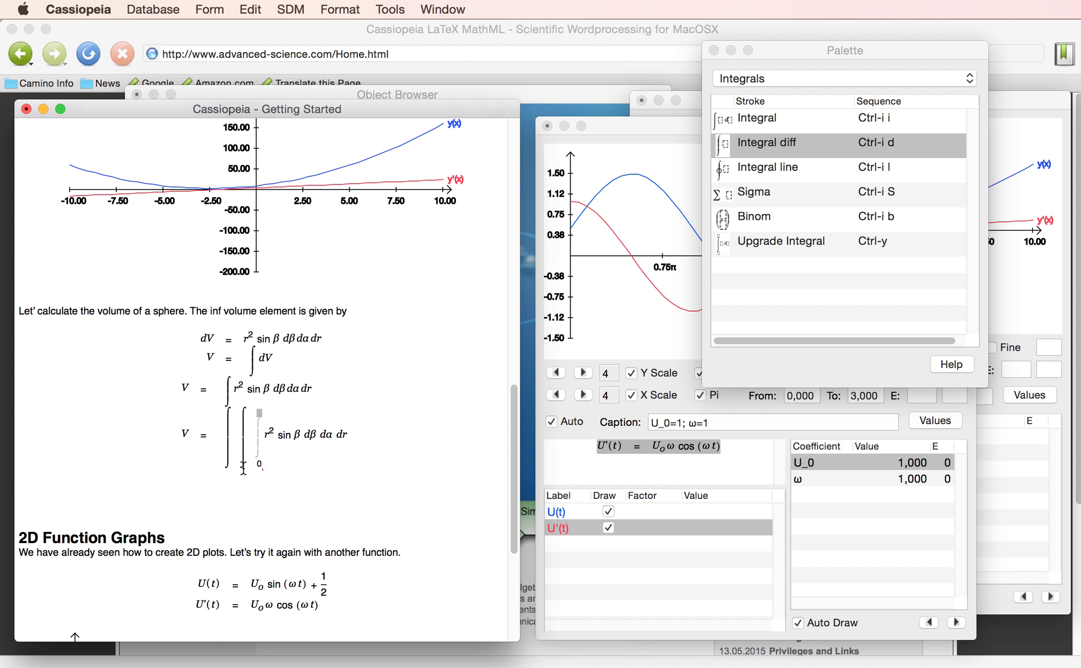
type("π")
Step: Upgrade the middle integral over α to a definite integral with limits 0 and 2π
left_click(243, 468)
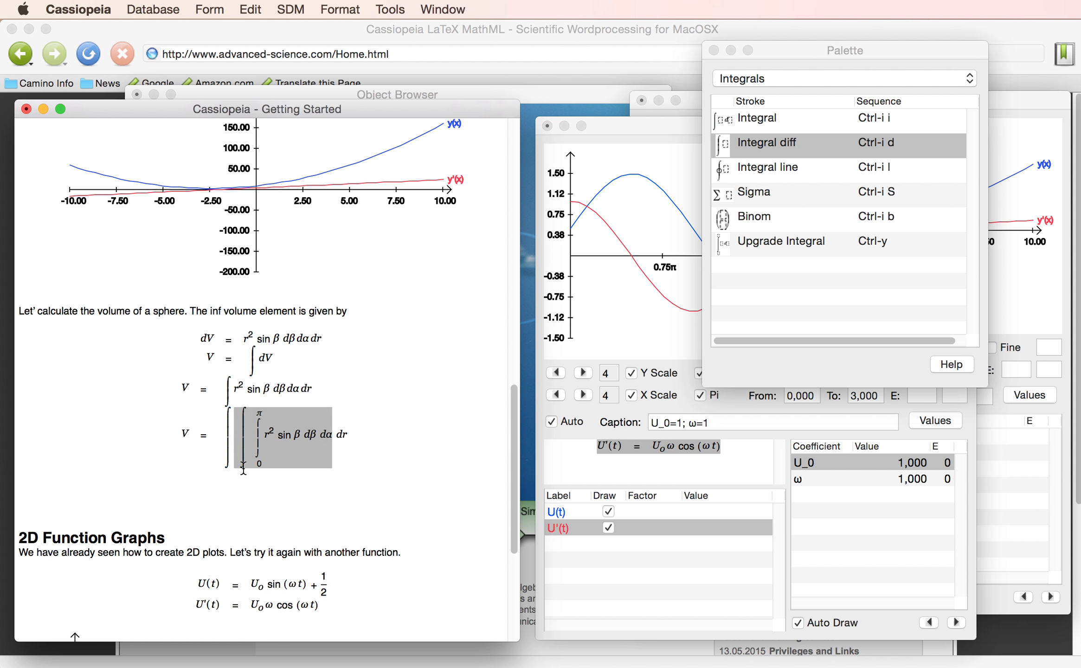
key("ctrl+y")
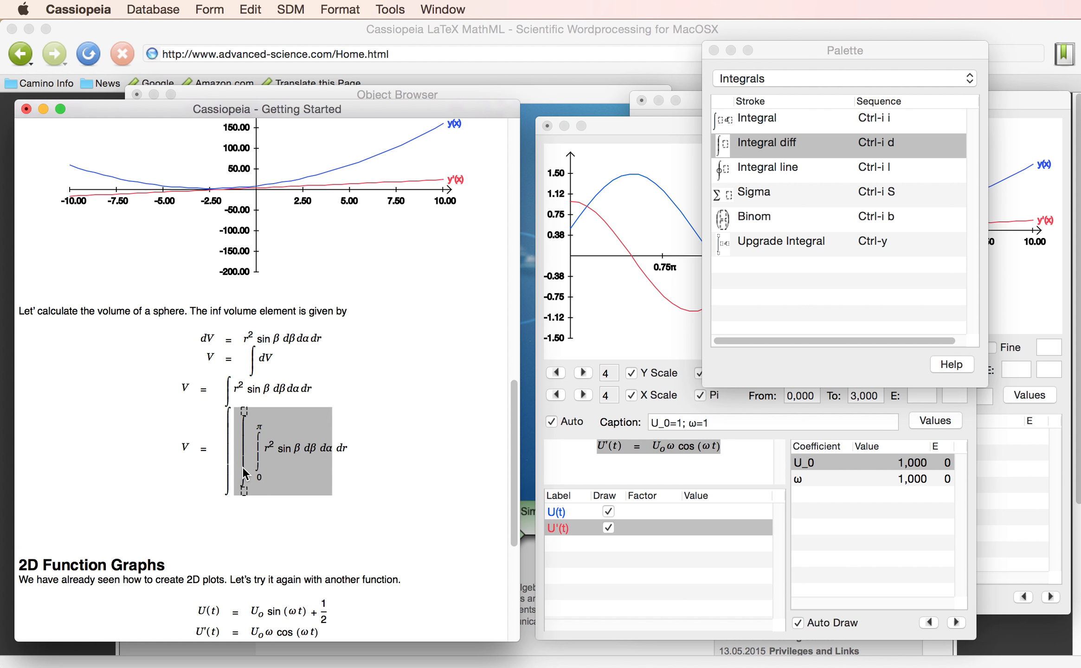
left_click(245, 491)
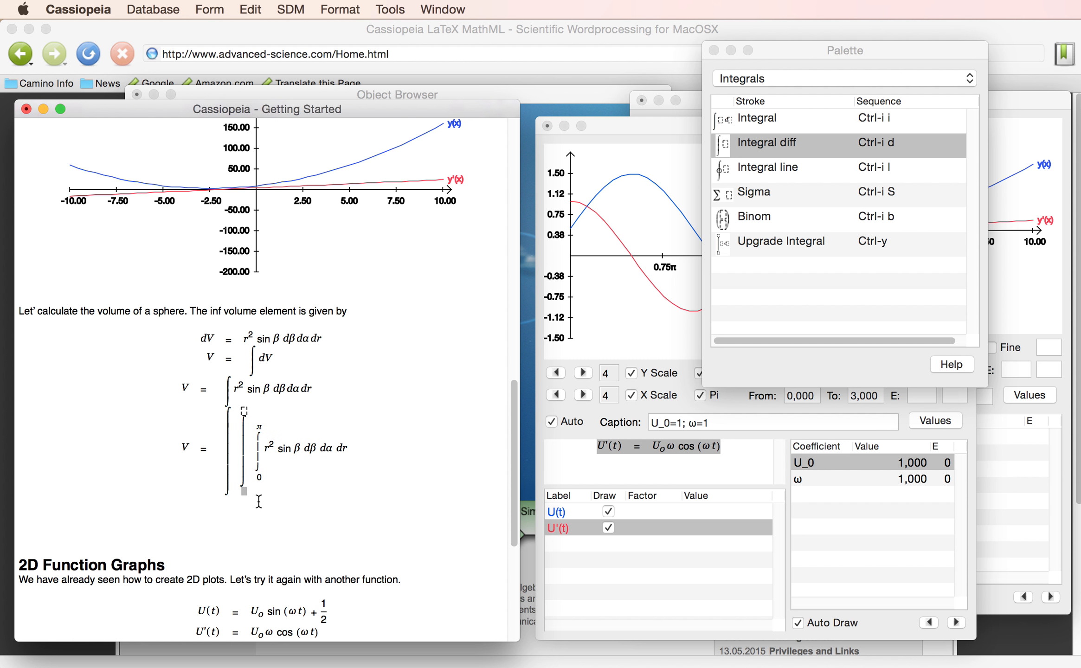
type("0")
key("Tab")
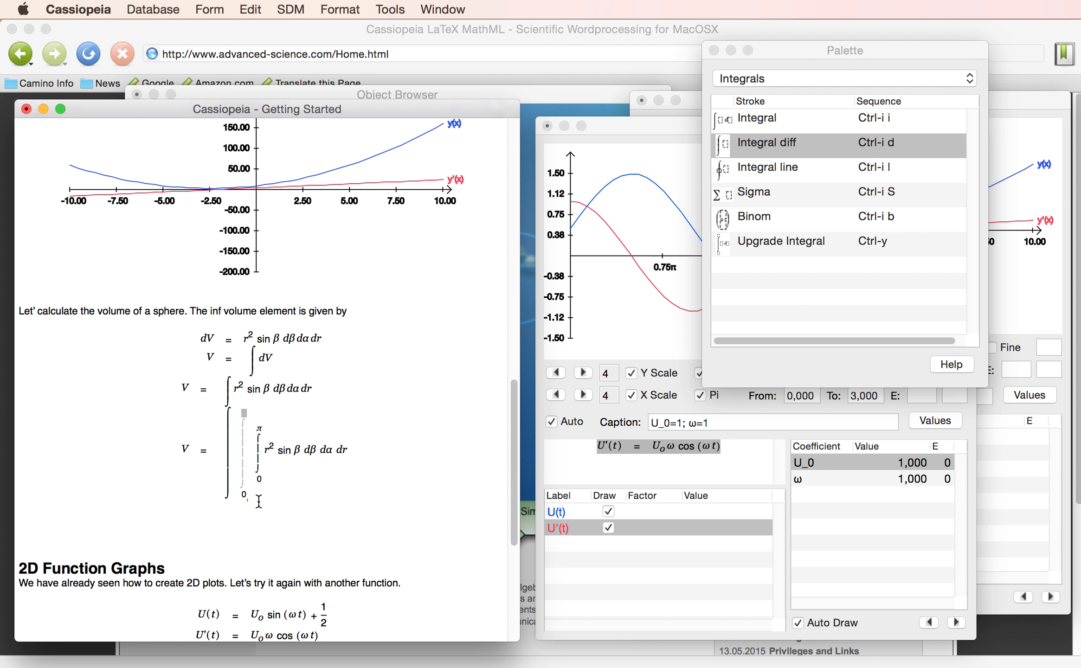
type("2π")
key("space")
key("space")
key("space")
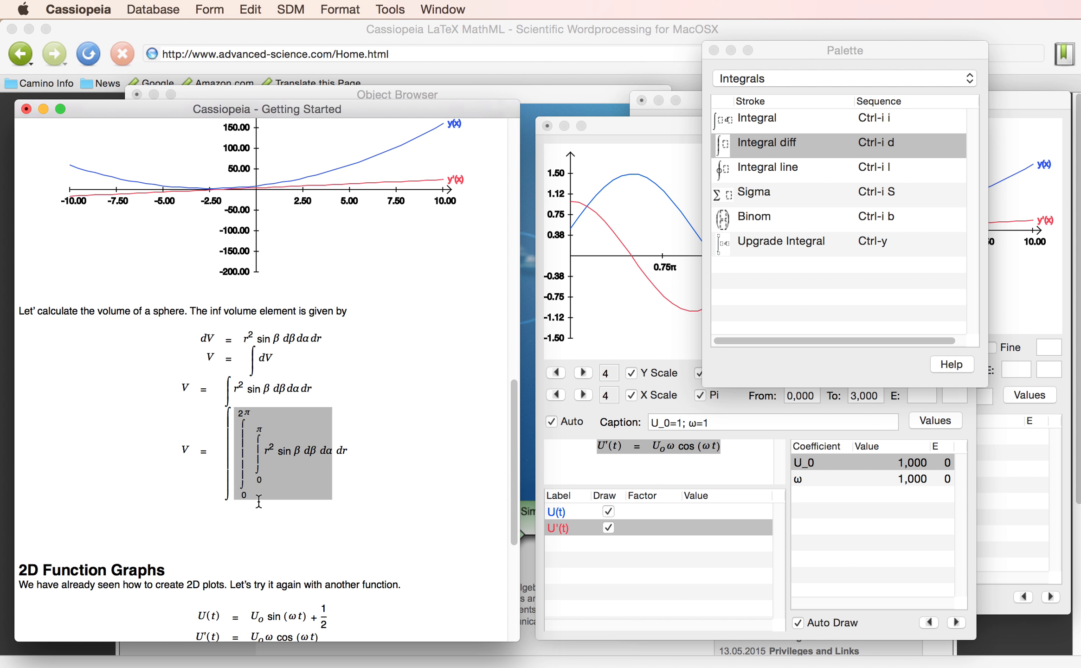
Step: Upgrade the outermost integral over r to a definite integral with limits 0 and R
key("ctrl+y")
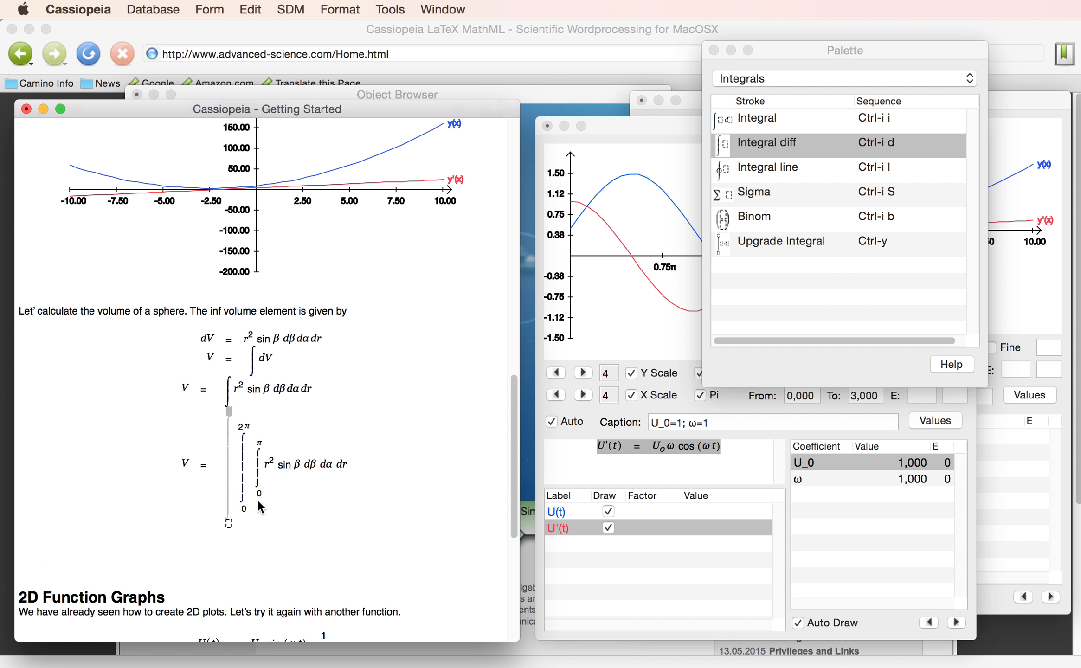
left_click(228, 523)
type("0")
key("Tab")
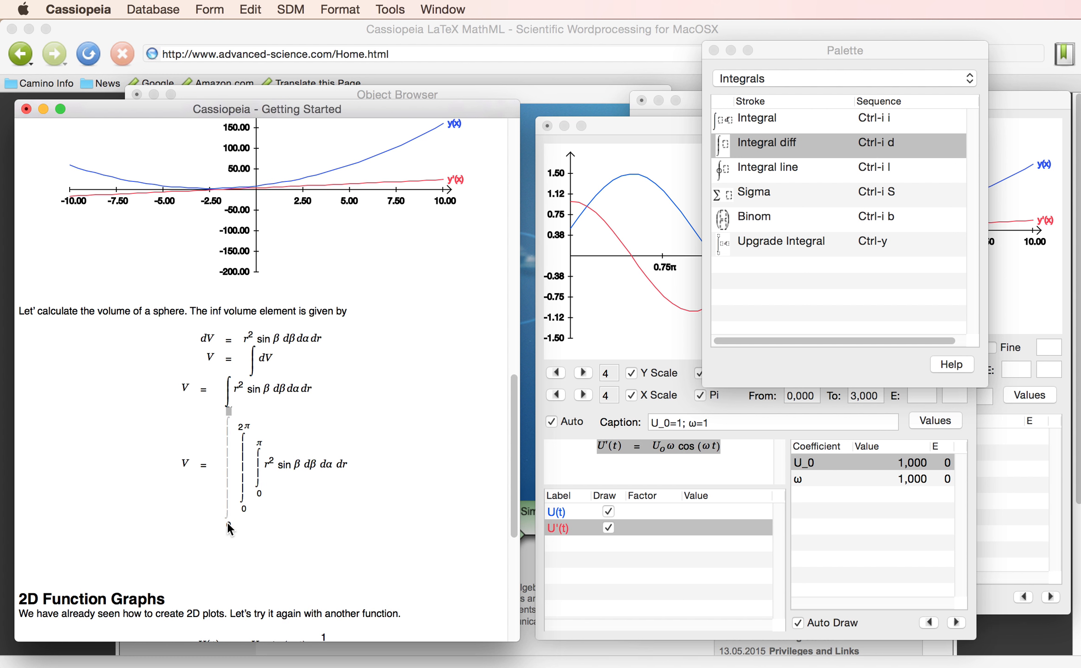
type("R")
key("Return")
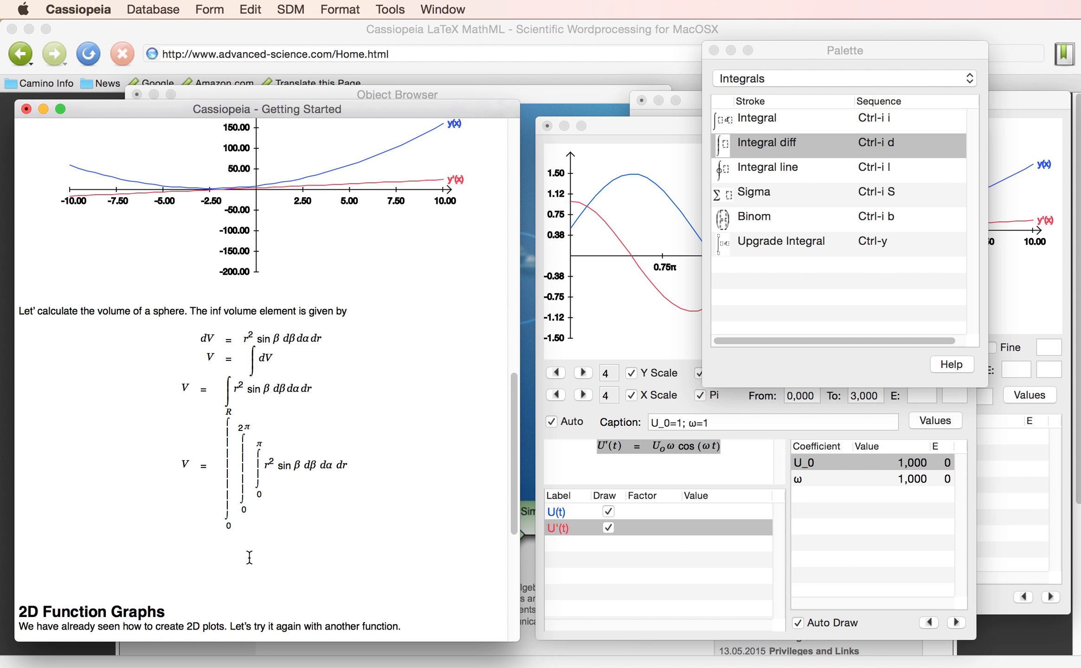
Step: Evaluate the triple integral line by line, from the β integration through to V = 4/3 π R³
key("super+v")
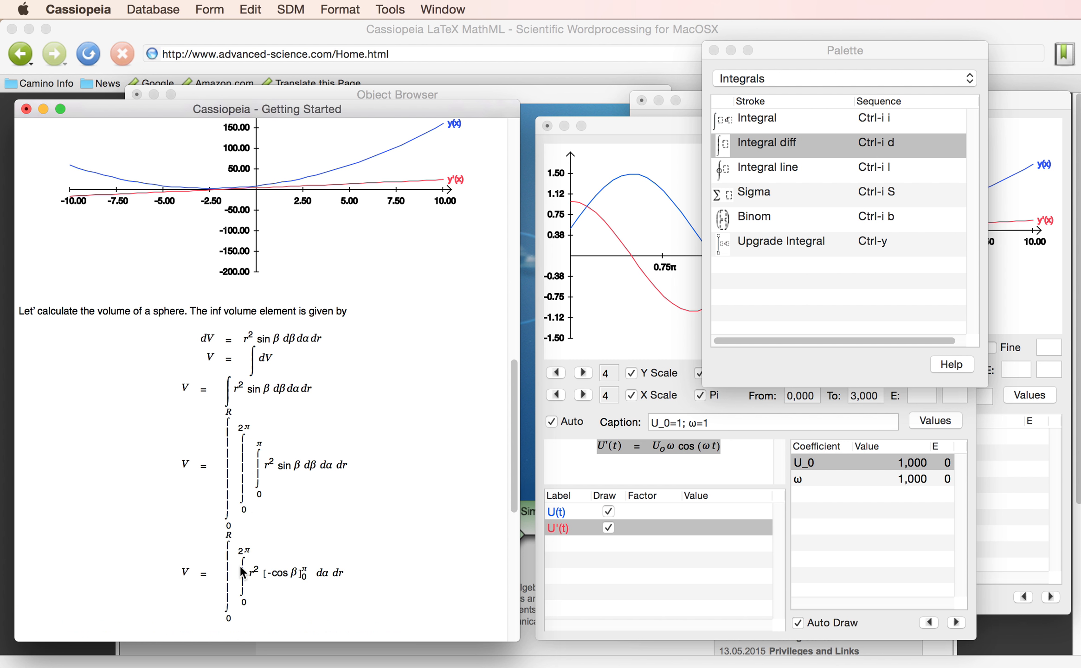
scroll(242, 417, "down", 10)
key("super+v")
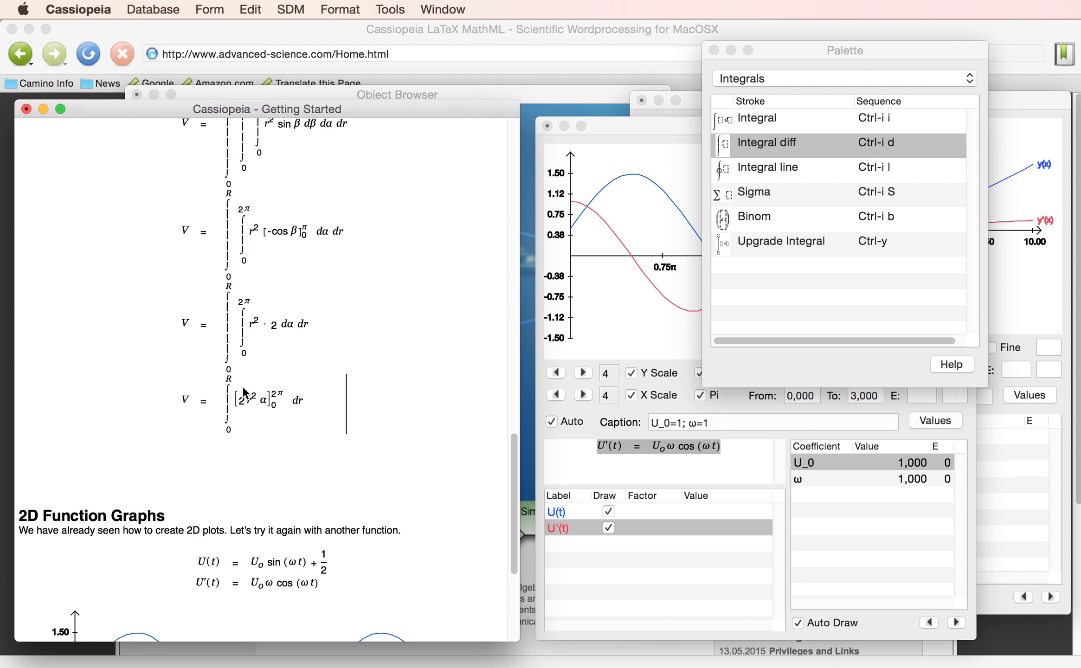
double_click(242, 387)
double_click(241, 462)
double_click(241, 507)
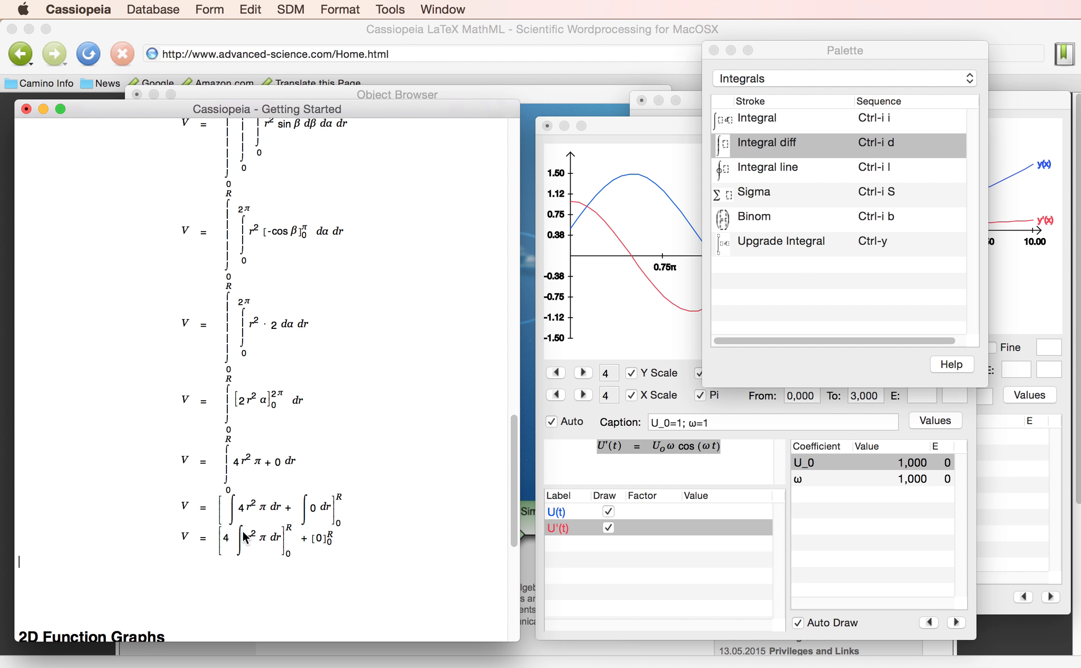
double_click(245, 538)
double_click(241, 570)
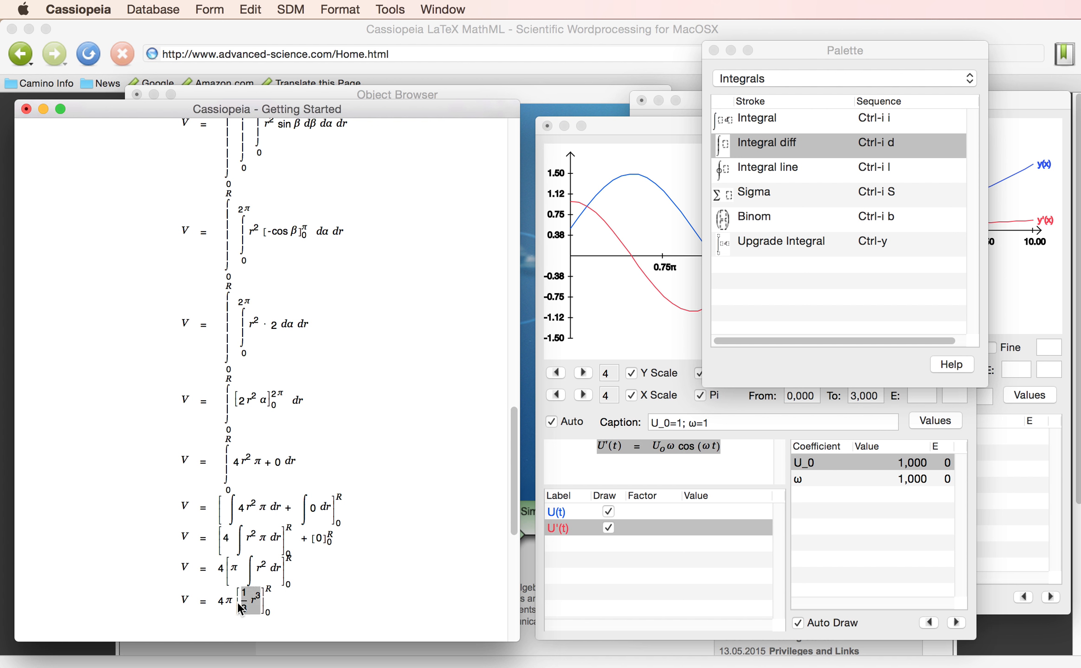
double_click(238, 602)
double_click(245, 361)
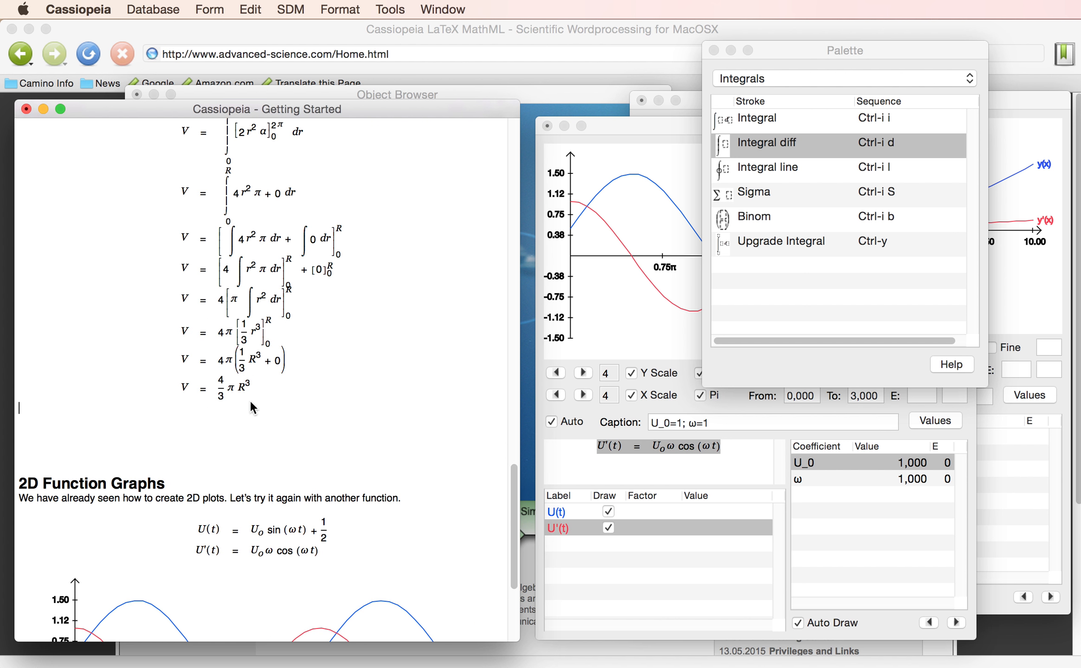
Step: Remove the empty lines between the final volume equation and the 2D Function Graphs heading
key("Down")
key("Down")
key("Down")
key("BackSpace")
key("BackSpace")
key("BackSpace")
key("BackSpace")
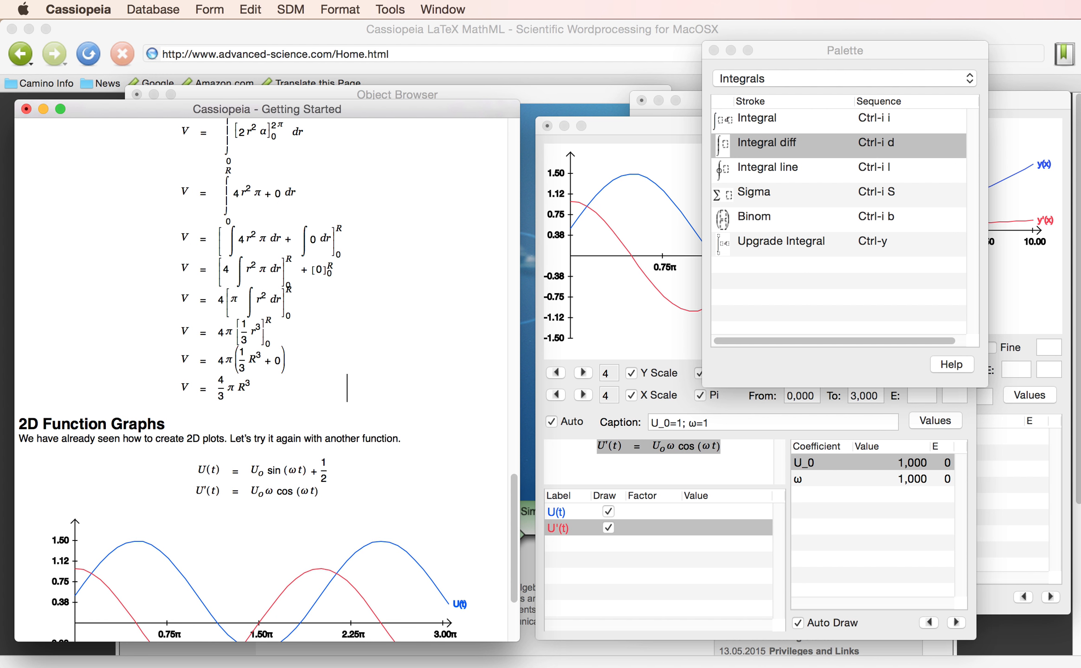
Step: Under the Links heading, write "We can reference equations, sections, figures,… with links. To crete a link press"
scroll(189, 395, "down", 3)
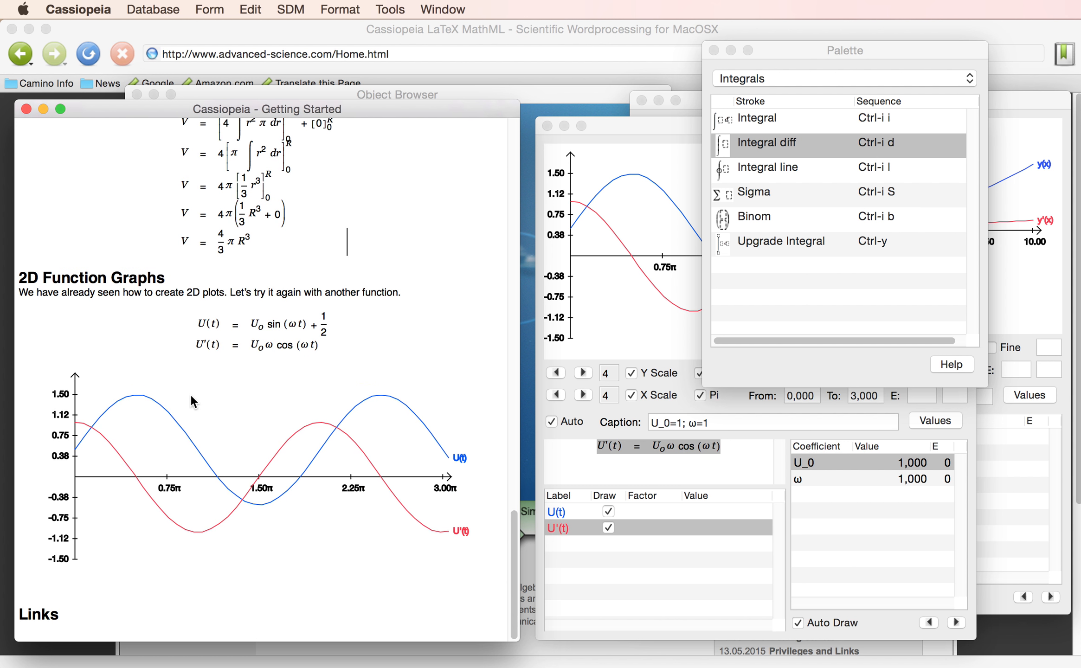
left_click(117, 626)
type("We ca")
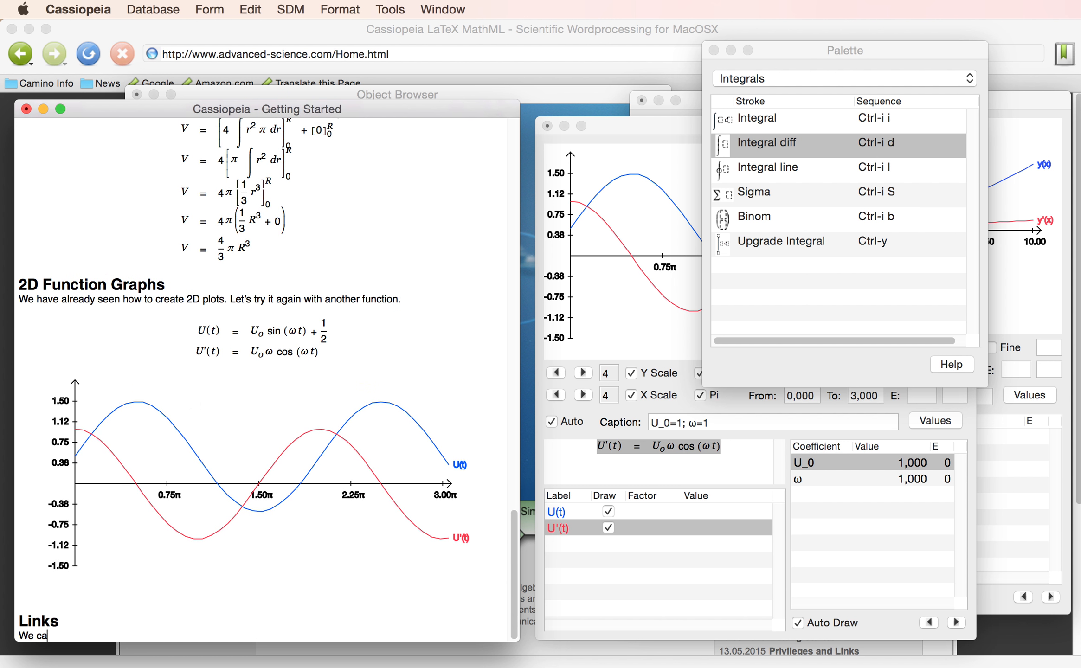
type("n reference equations, ")
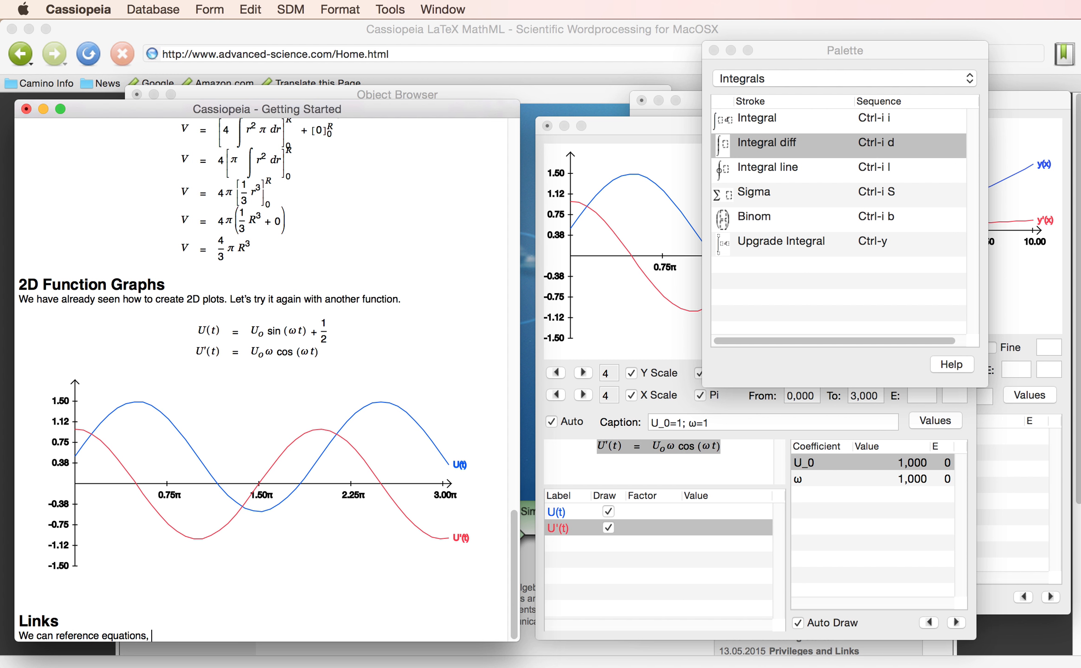
type("sections, figures,... with ")
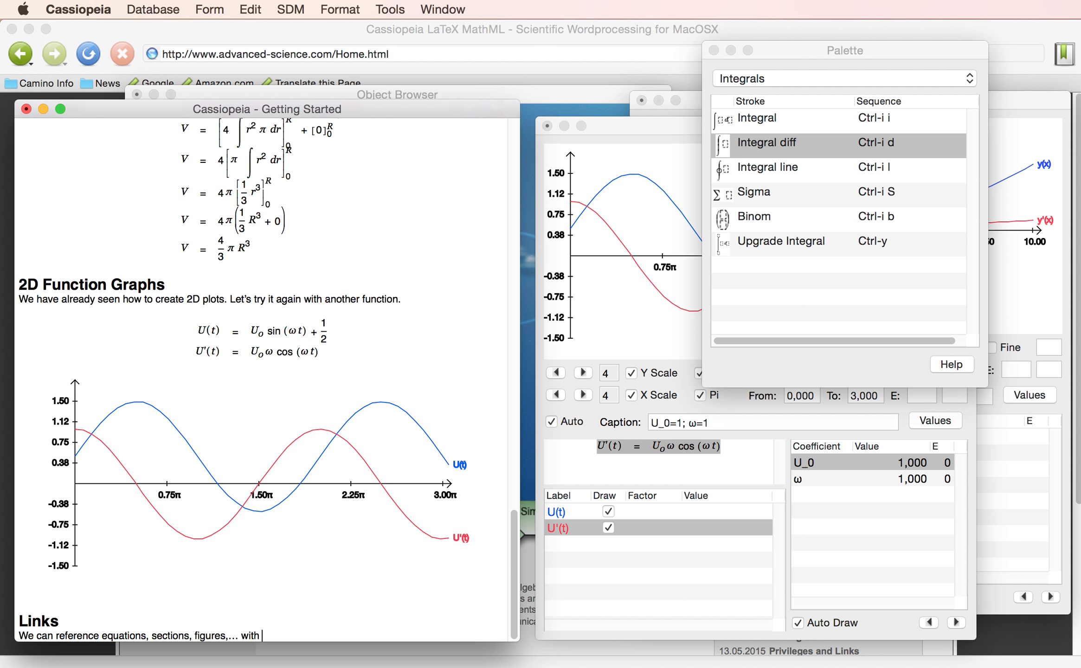
type("winks. To crete a link press")
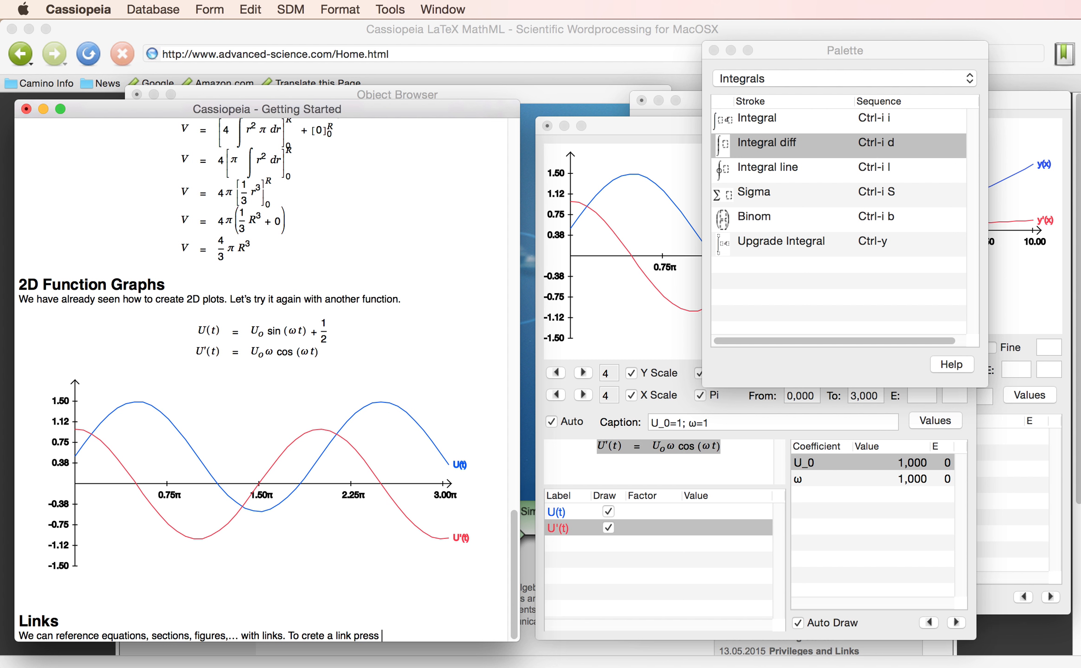
Step: Complete the Links sentence with "Command-M." and start a new paragraph below it
type(" COmmand-M")
key("Left")
key("Left")
key("Left")
key("Left")
key("Left")
key("Left")
key("Left")
key("BackSpace")
type("o")
type(".")
key("Return")
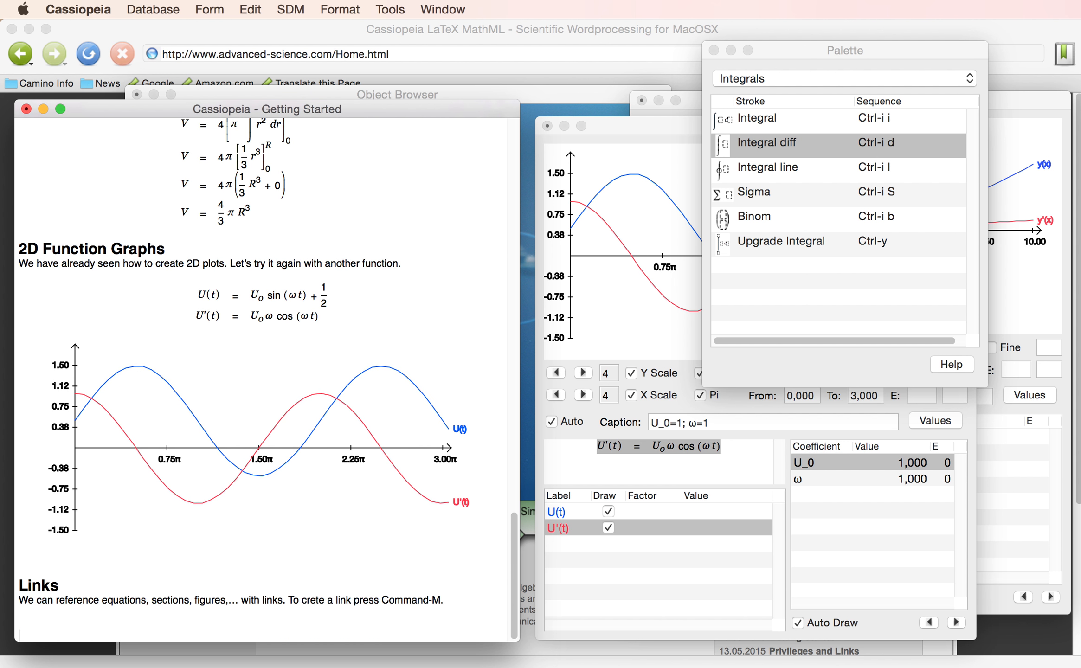
Step: Write "As we can see in MARK" in the new paragraph and correct the shortcut above to Command-Shift-M
type("As we can see in MARK")
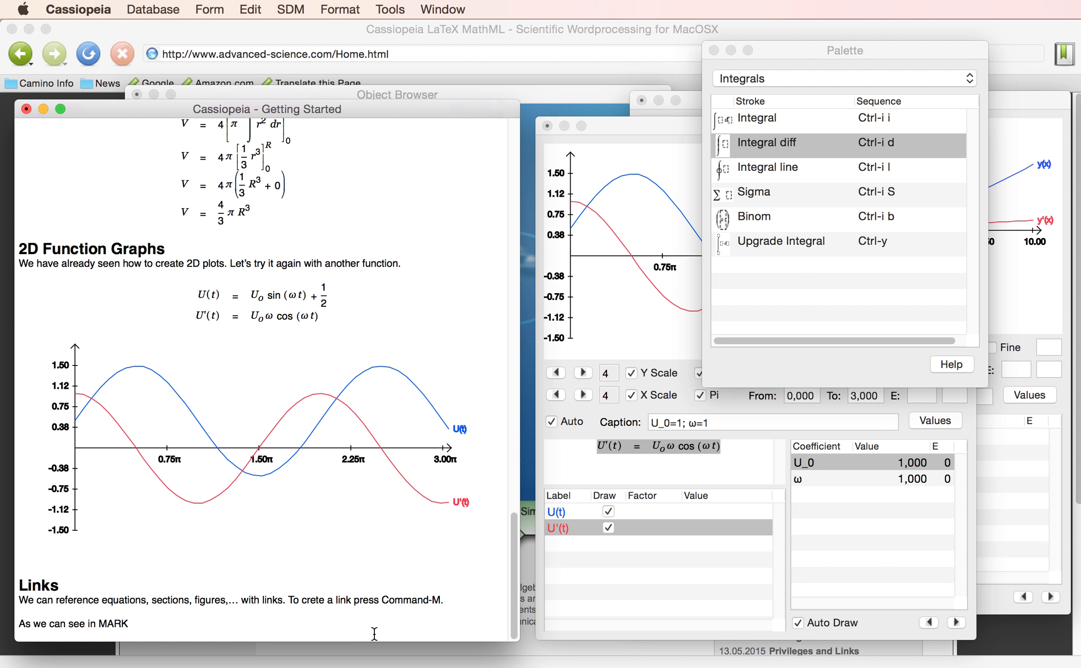
left_click(433, 601)
type("Shift.")
key("BackSpace")
type("-")
Step: Continue the line with "we …" and link its MARK placeholder to the U(t) equation
left_click(128, 625)
type("we …")
key("Return")
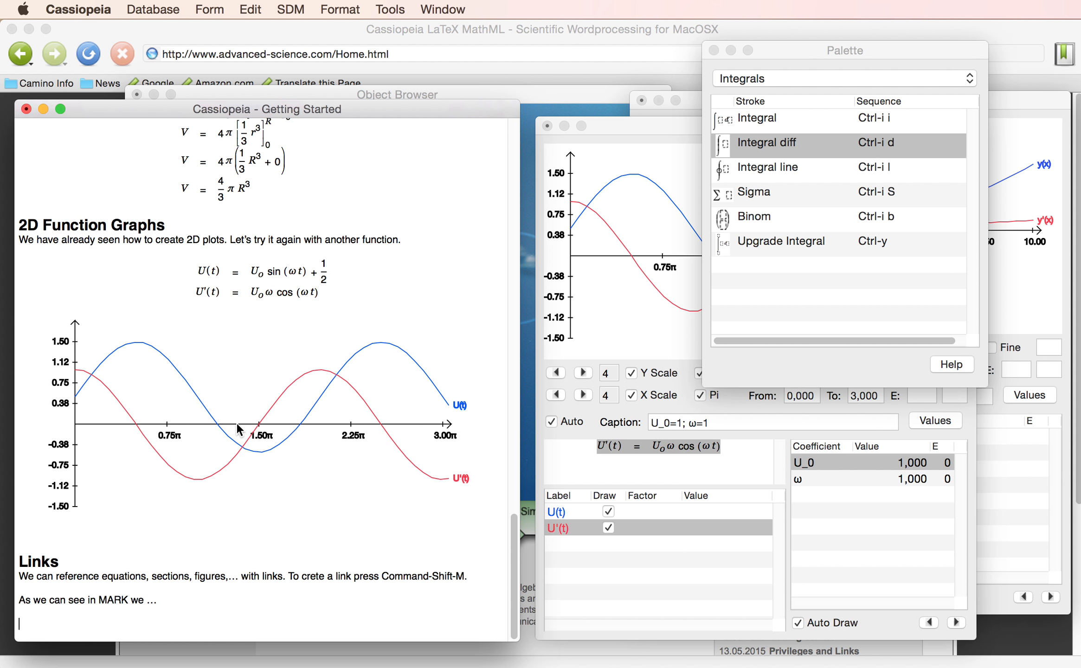
left_click(269, 271)
key("super+r")
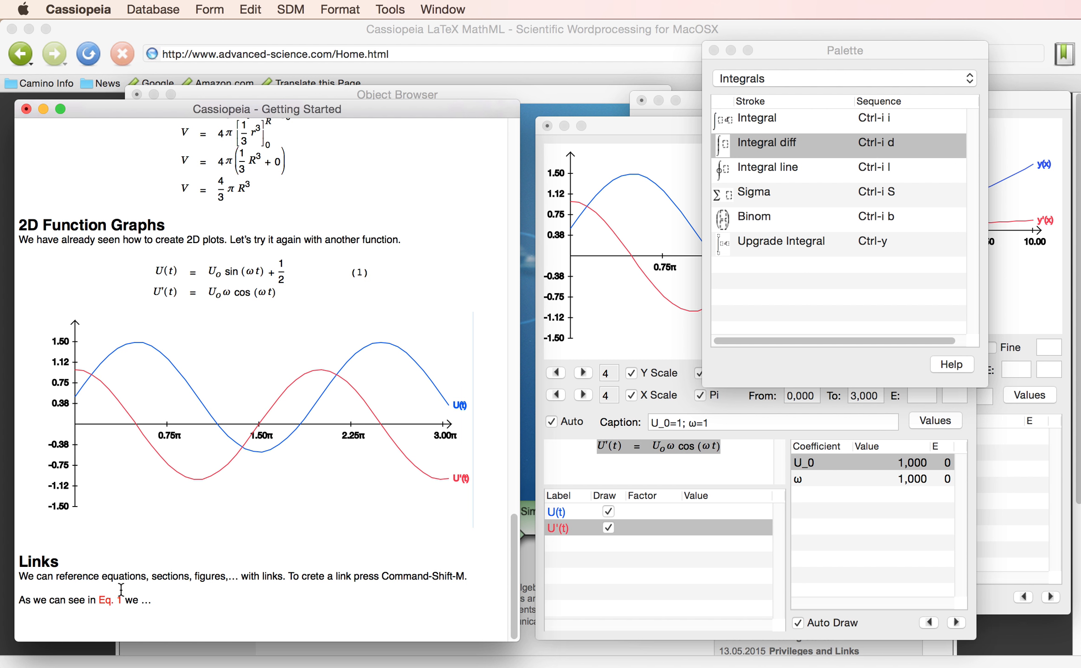
Step: Append "We have also seen in MARK that …." to the paragraph containing the equation reference
left_click(141, 602)
type("We have also seen in MARK that ….")
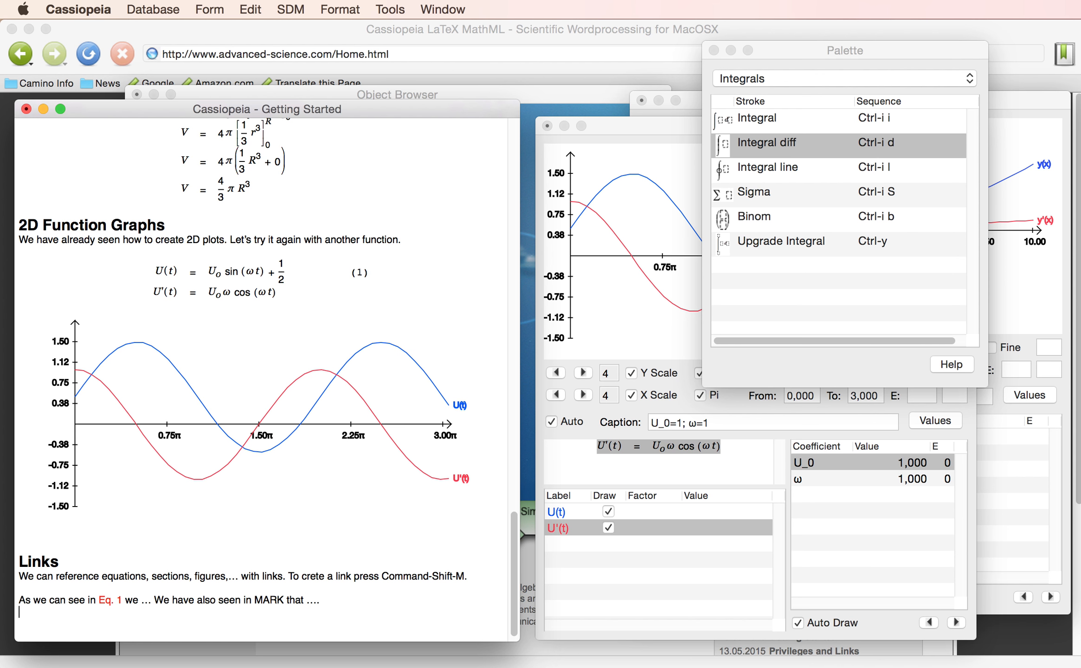
key("Return")
Step: Link the second MARK placeholder to the Equations section heading
scroll(180, 404, "up", 15)
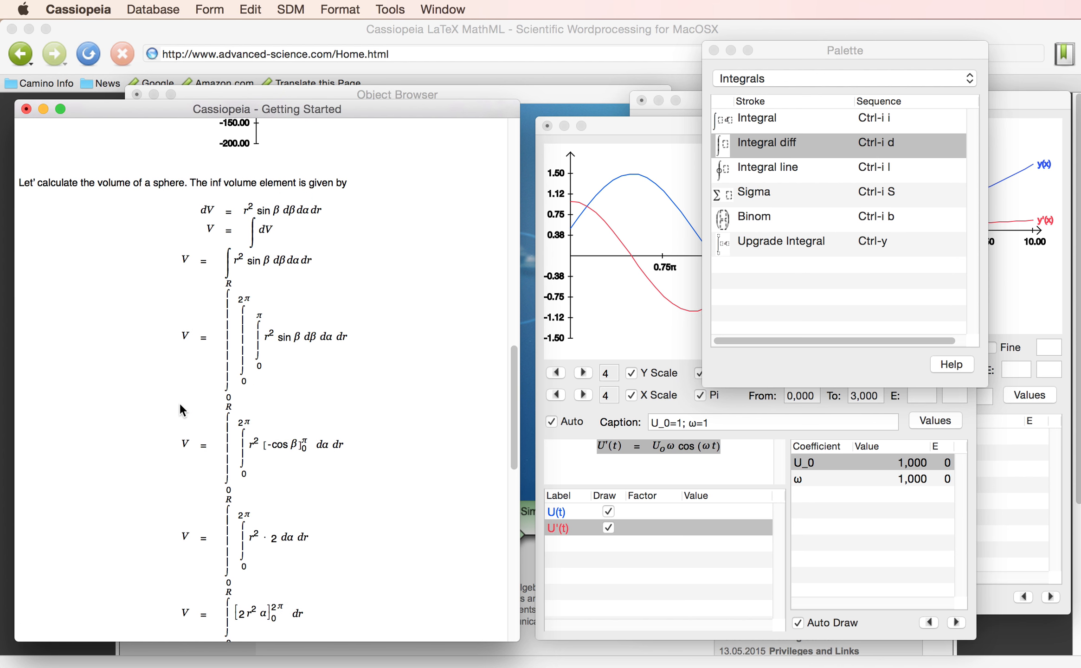
scroll(180, 403, "up", 10)
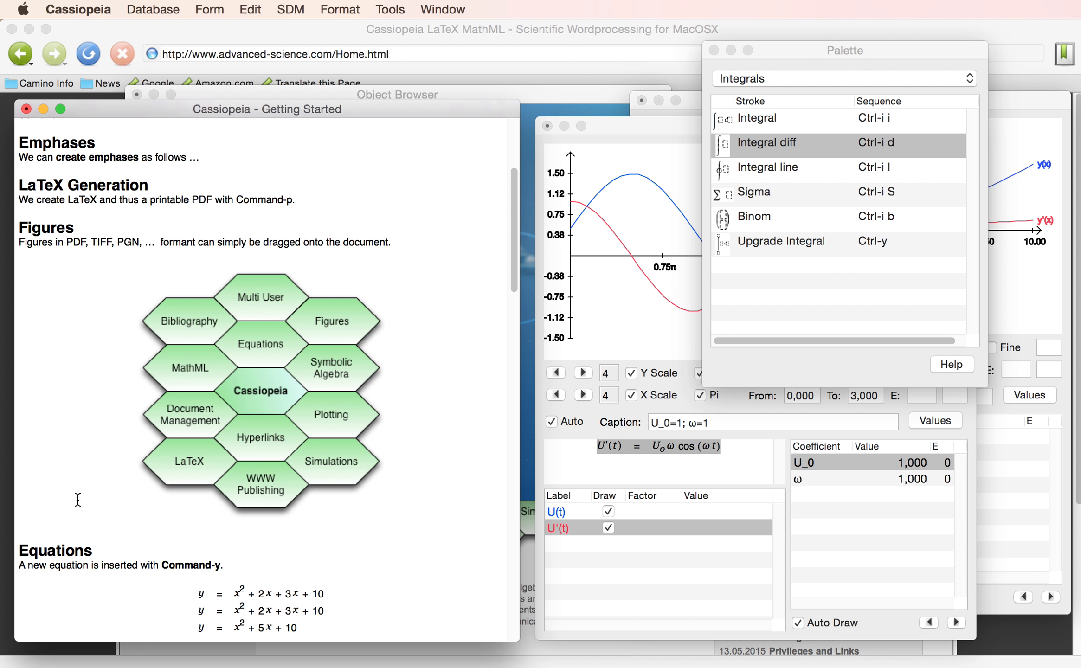
left_click(67, 550)
key("super+y")
scroll(351, 592, "down", 20)
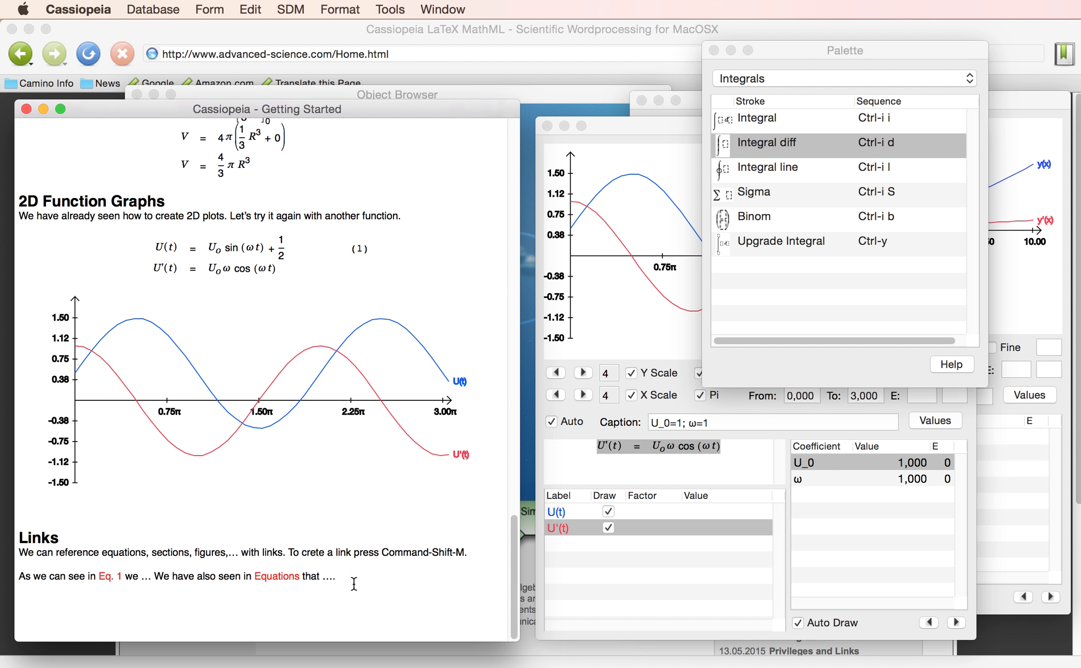
Step: Follow the Equations link to test it, and highlight the numbered U(t) equation in the repositioned document window
left_click(275, 578)
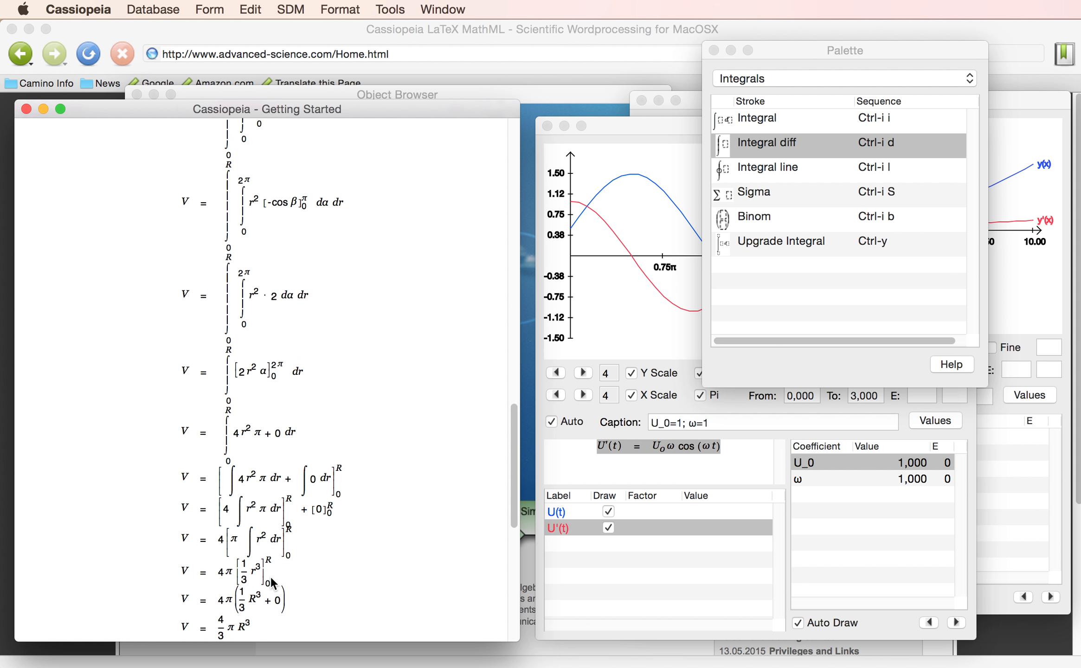
left_click_drag(268, 109, 609, 93)
scroll(604, 371, "down", 15)
left_click(542, 234)
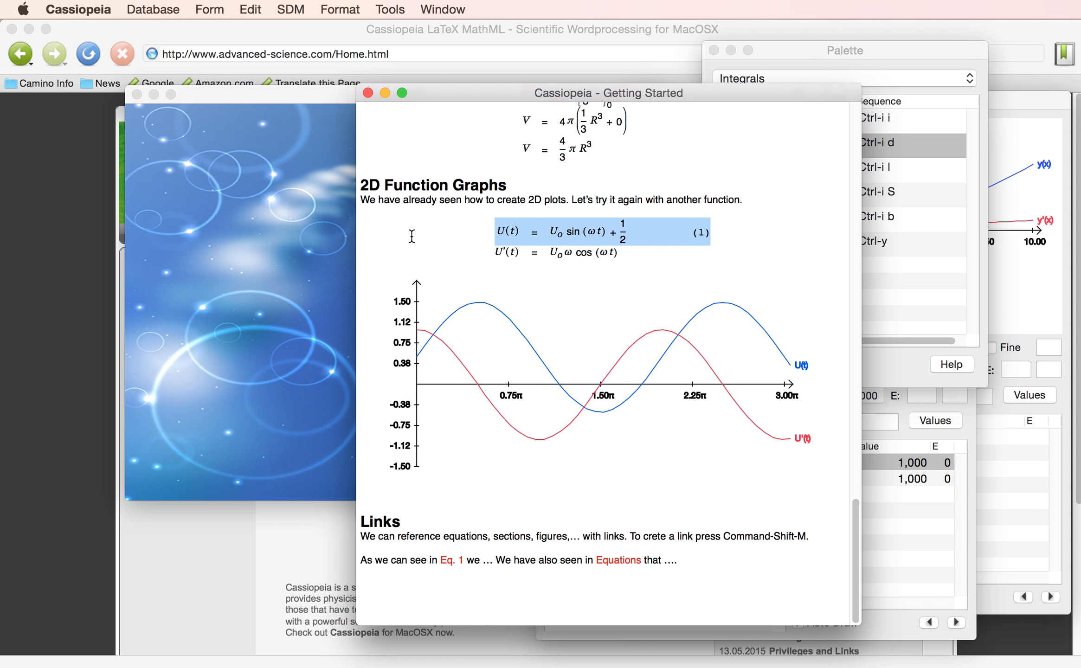
Step: Generate the document's LaTeX PDF and view its title page in Preview
key("super+p")
scroll(598, 545, "down", 5)
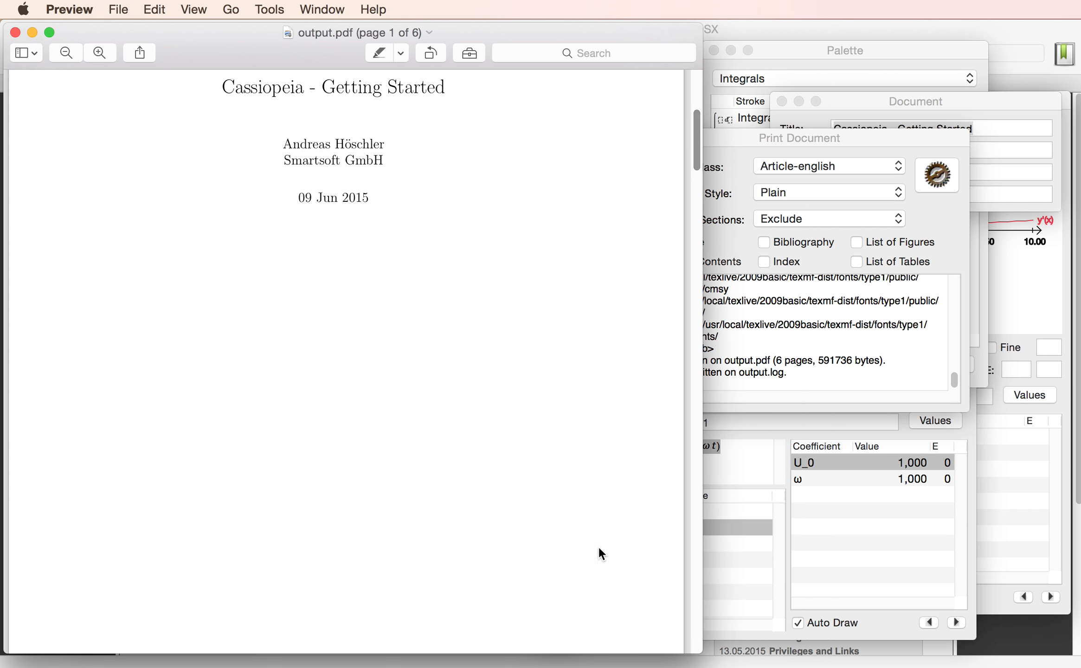
scroll(589, 469, "up", 4)
Step: Examine the PDF's contents page, sections, integral derivation, numbered equations, graph caption and the references in the Links section
scroll(589, 468, "down", 15)
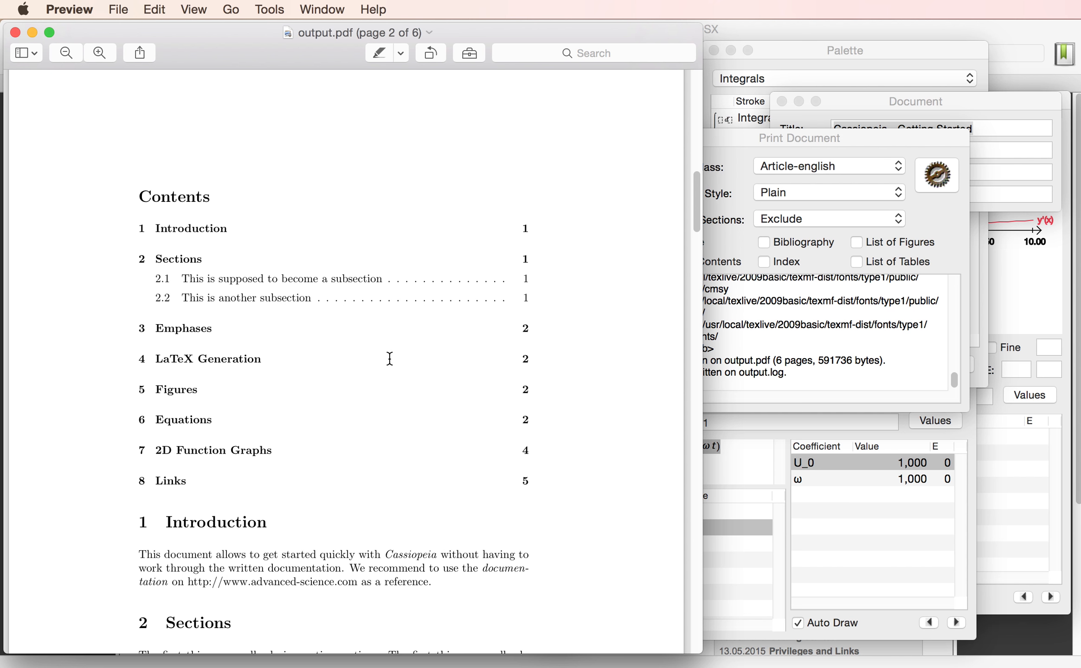
scroll(390, 358, "down", 15)
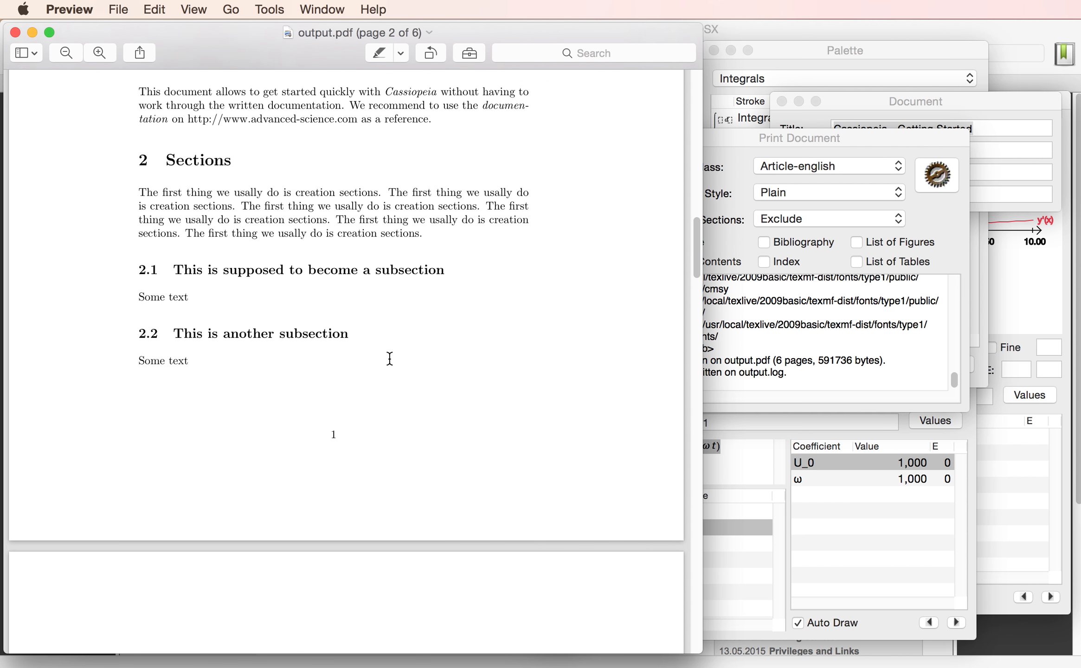
scroll(390, 359, "down", 15)
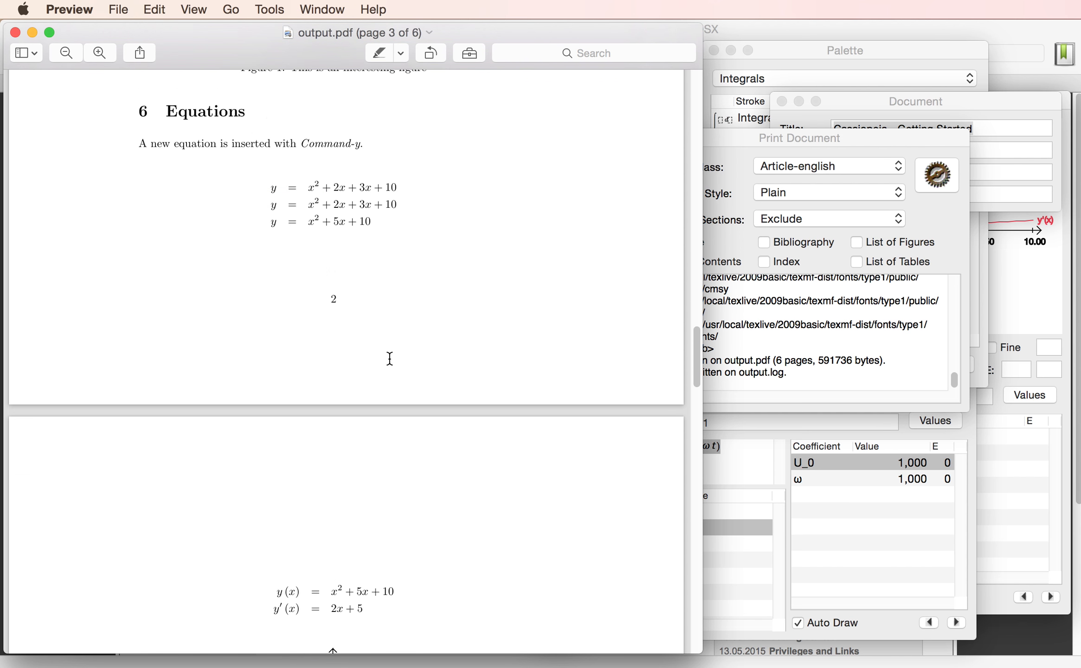
scroll(390, 359, "down", 15)
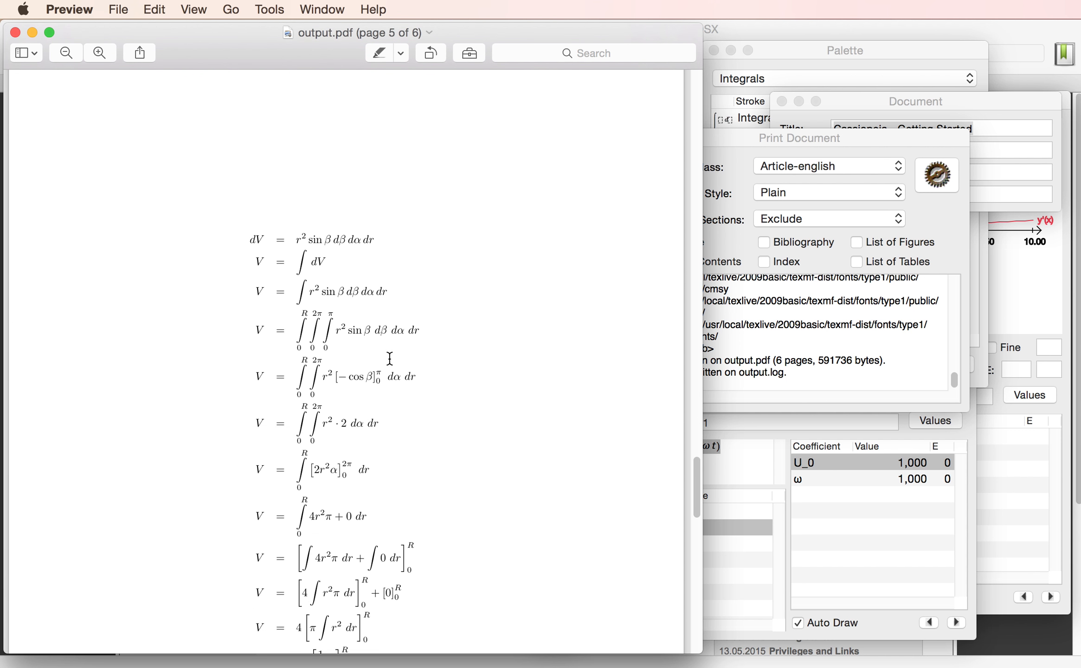
scroll(389, 359, "down", 10)
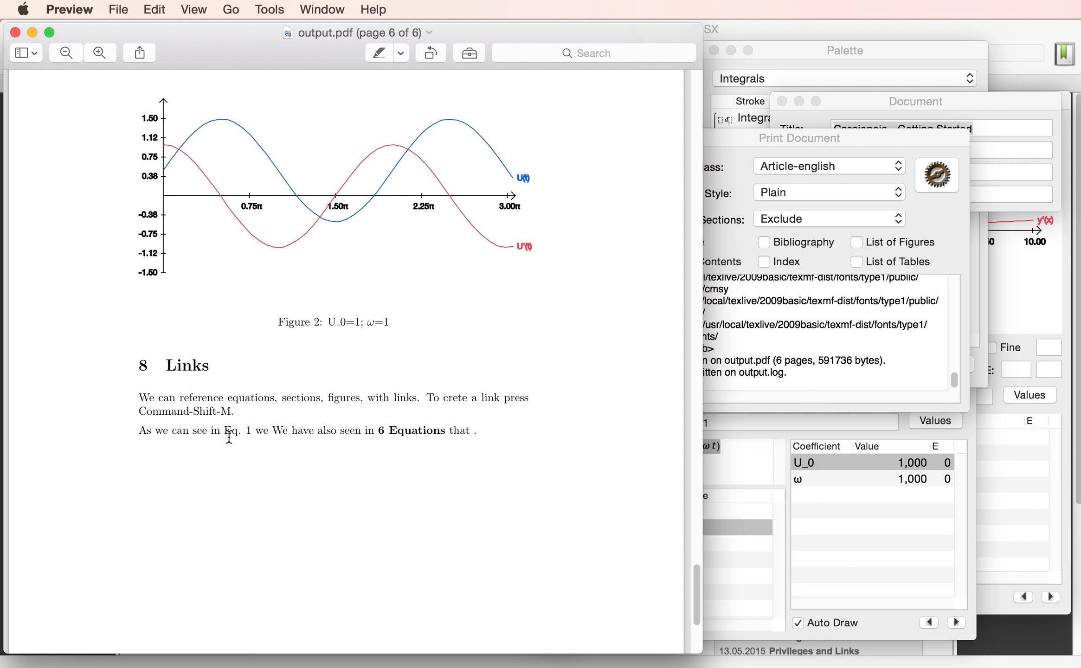
scroll(391, 450, "up", 7)
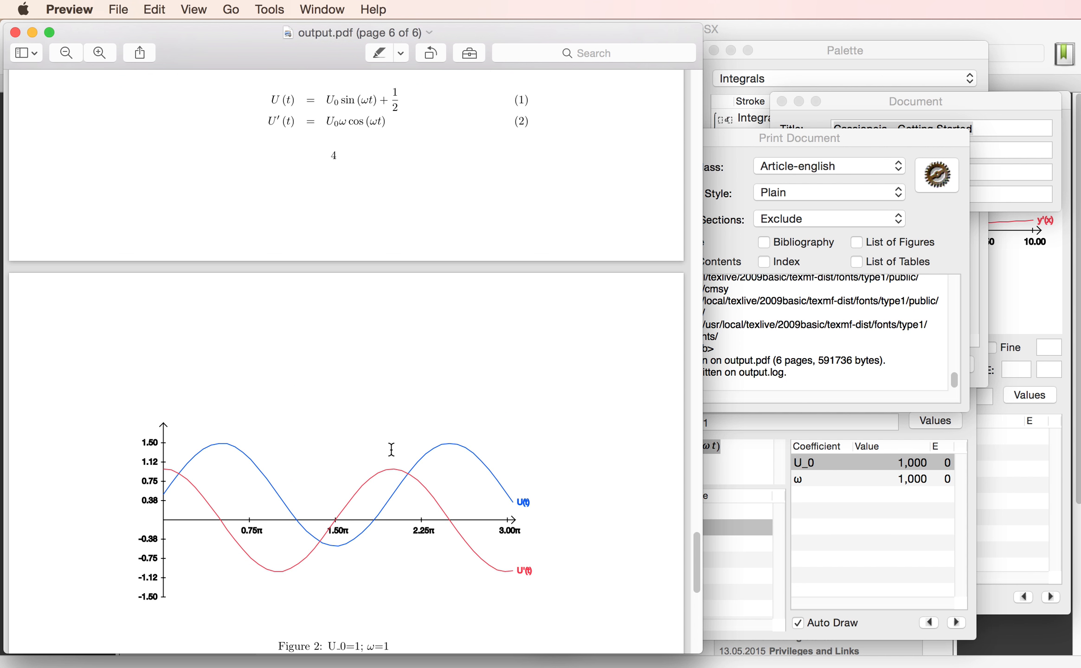
scroll(392, 449, "down", 3)
scroll(391, 449, "down", 1)
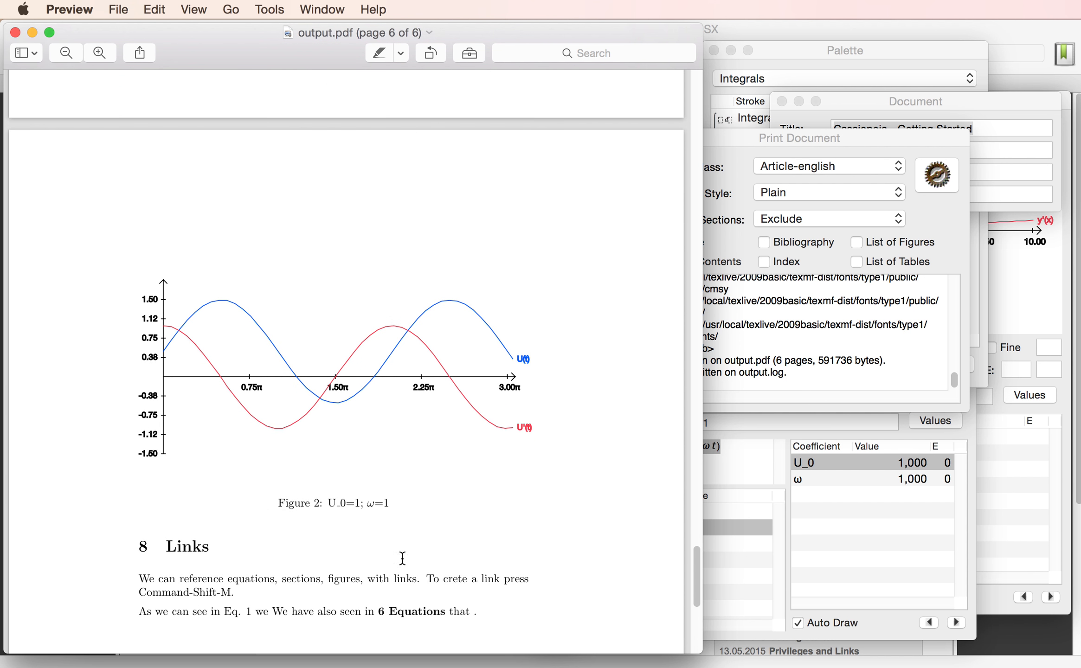